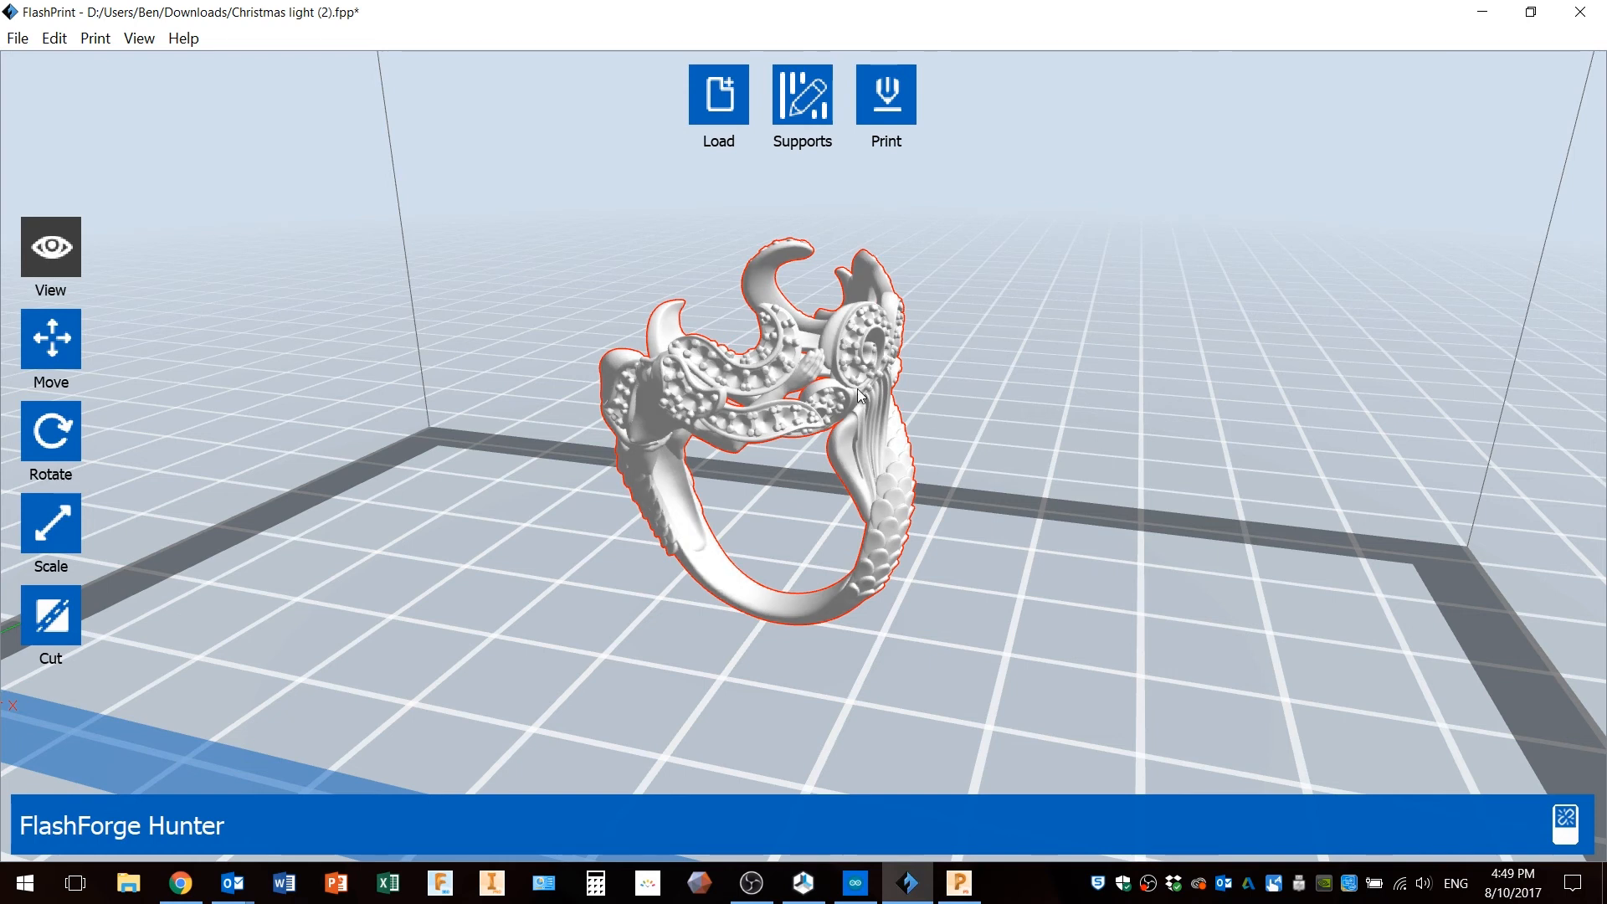
# Switch the ring model into supports editing mode.
pyautogui.moveTo(801, 378)
pyautogui.mouseDown()
pyautogui.moveTo(876, 385)
pyautogui.moveTo(817, 383)
pyautogui.mouseUp()
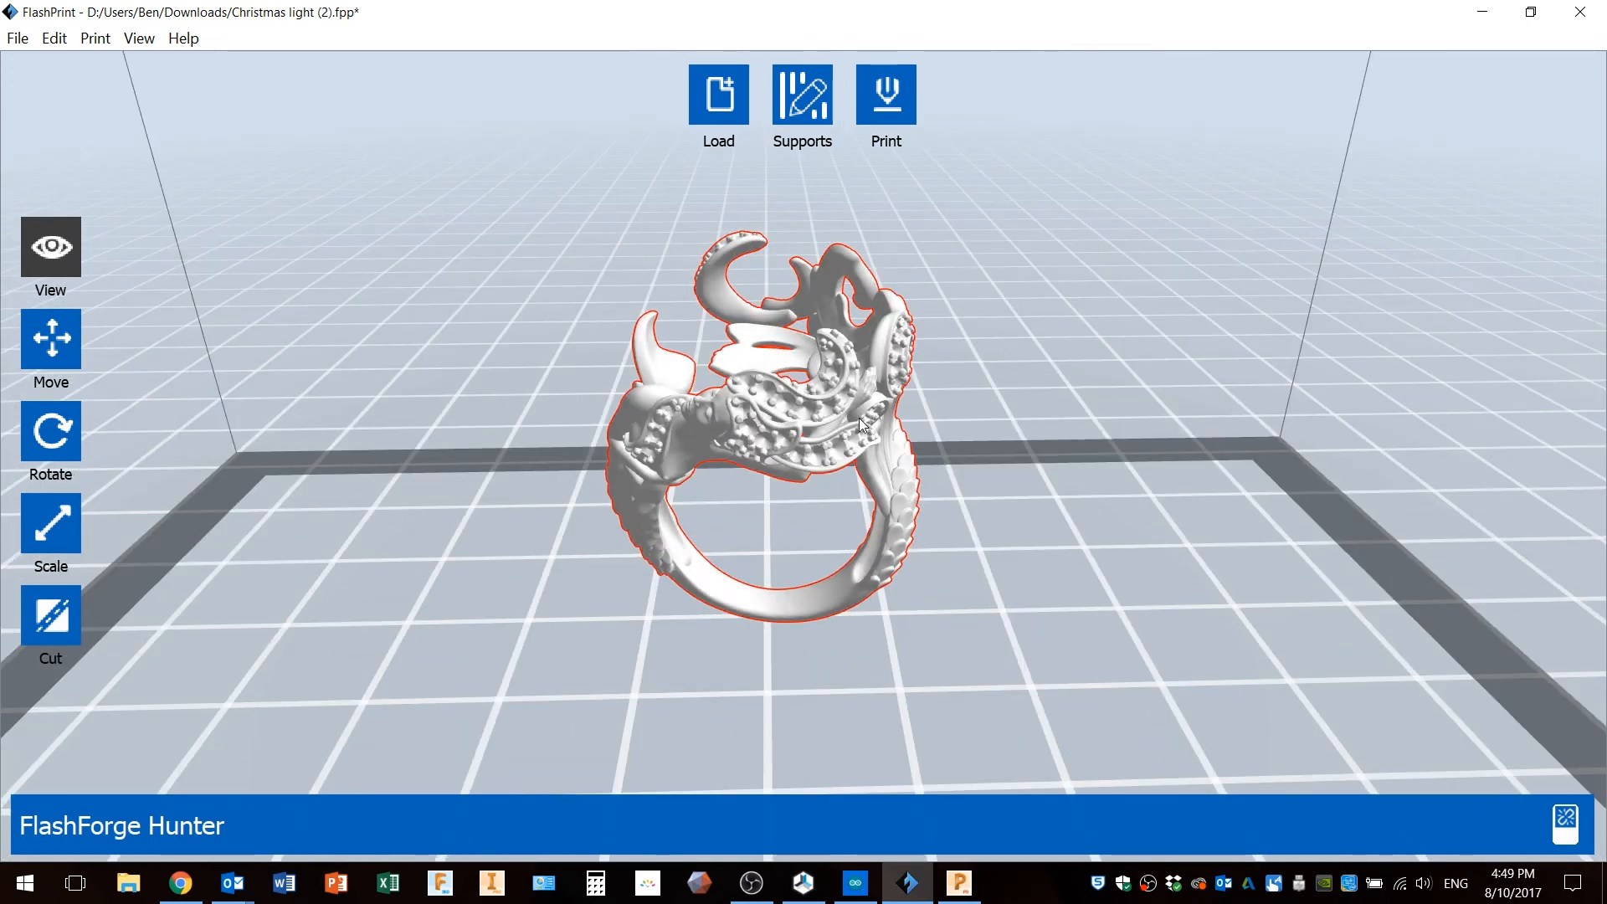
pyautogui.moveTo(862, 437)
pyautogui.mouseDown()
pyautogui.moveTo(831, 433)
pyautogui.moveTo(891, 437)
pyautogui.moveTo(868, 432)
pyautogui.mouseUp()
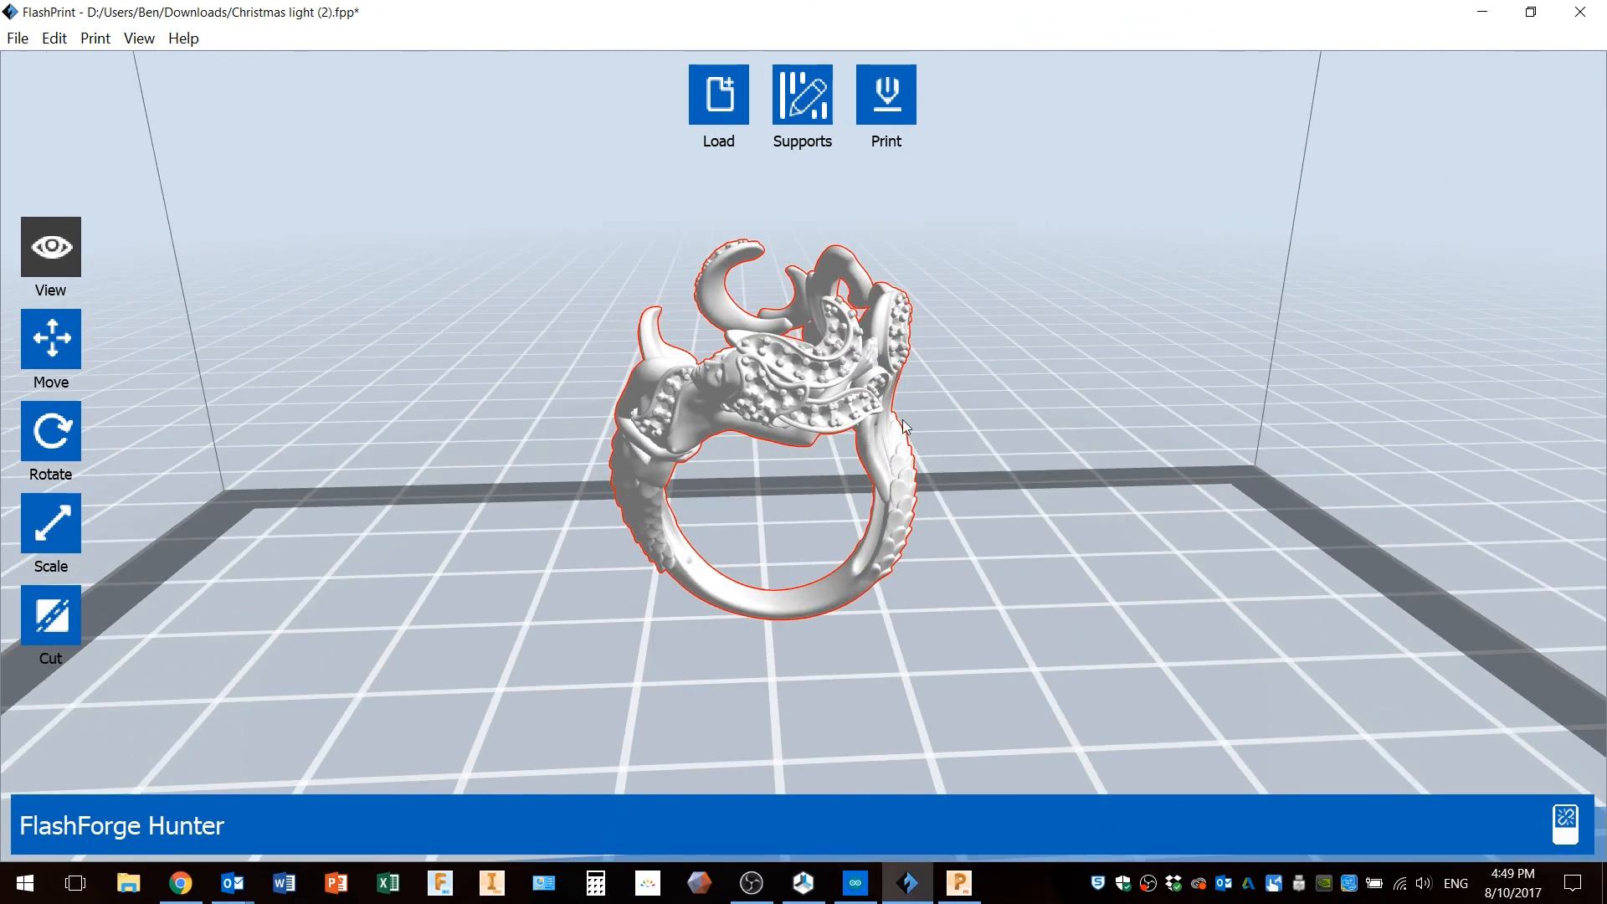
pyautogui.click(811, 107)
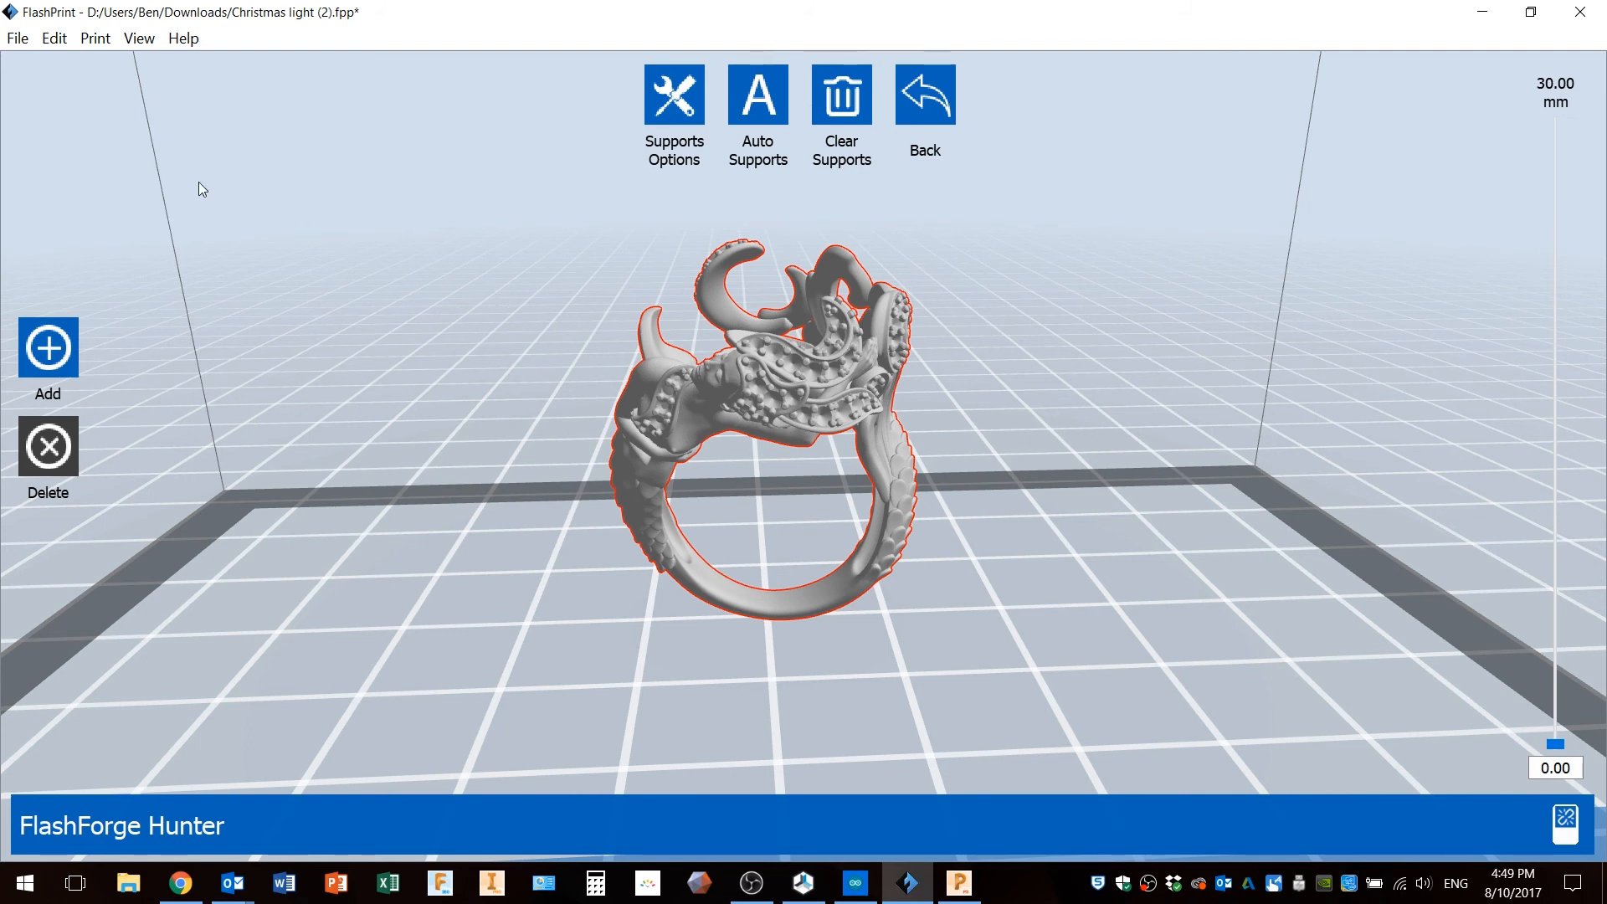
# Generate automatic supports for the ring and dismiss the completion notice.
pyautogui.click(94, 38)
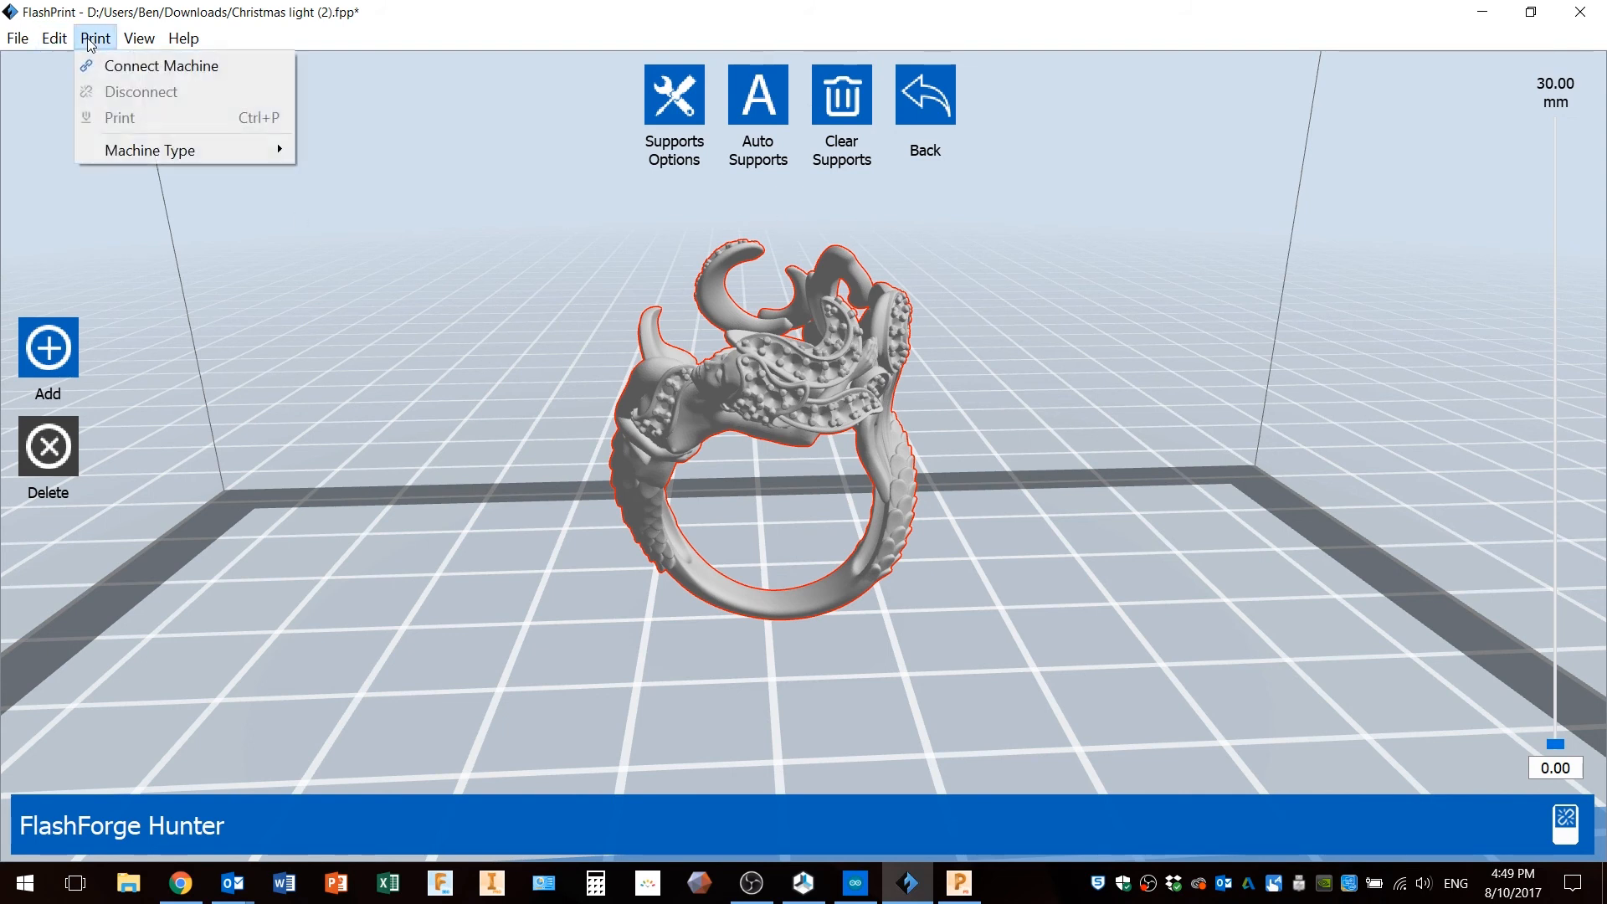
pyautogui.moveTo(166, 150)
pyautogui.click(768, 108)
pyautogui.click(768, 109)
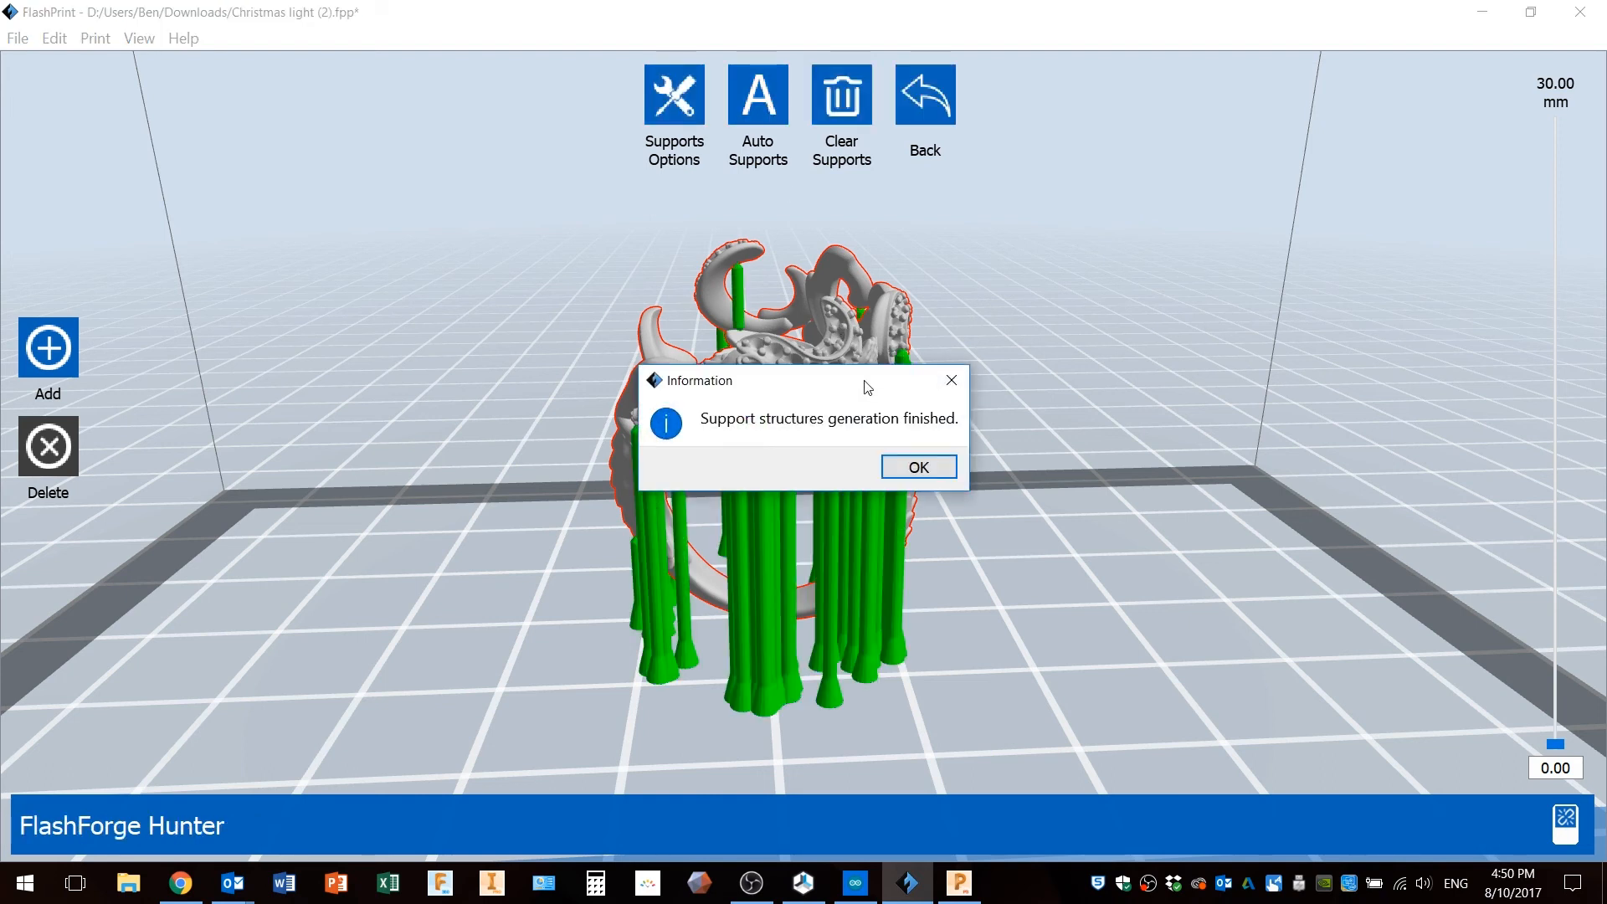
pyautogui.click(908, 469)
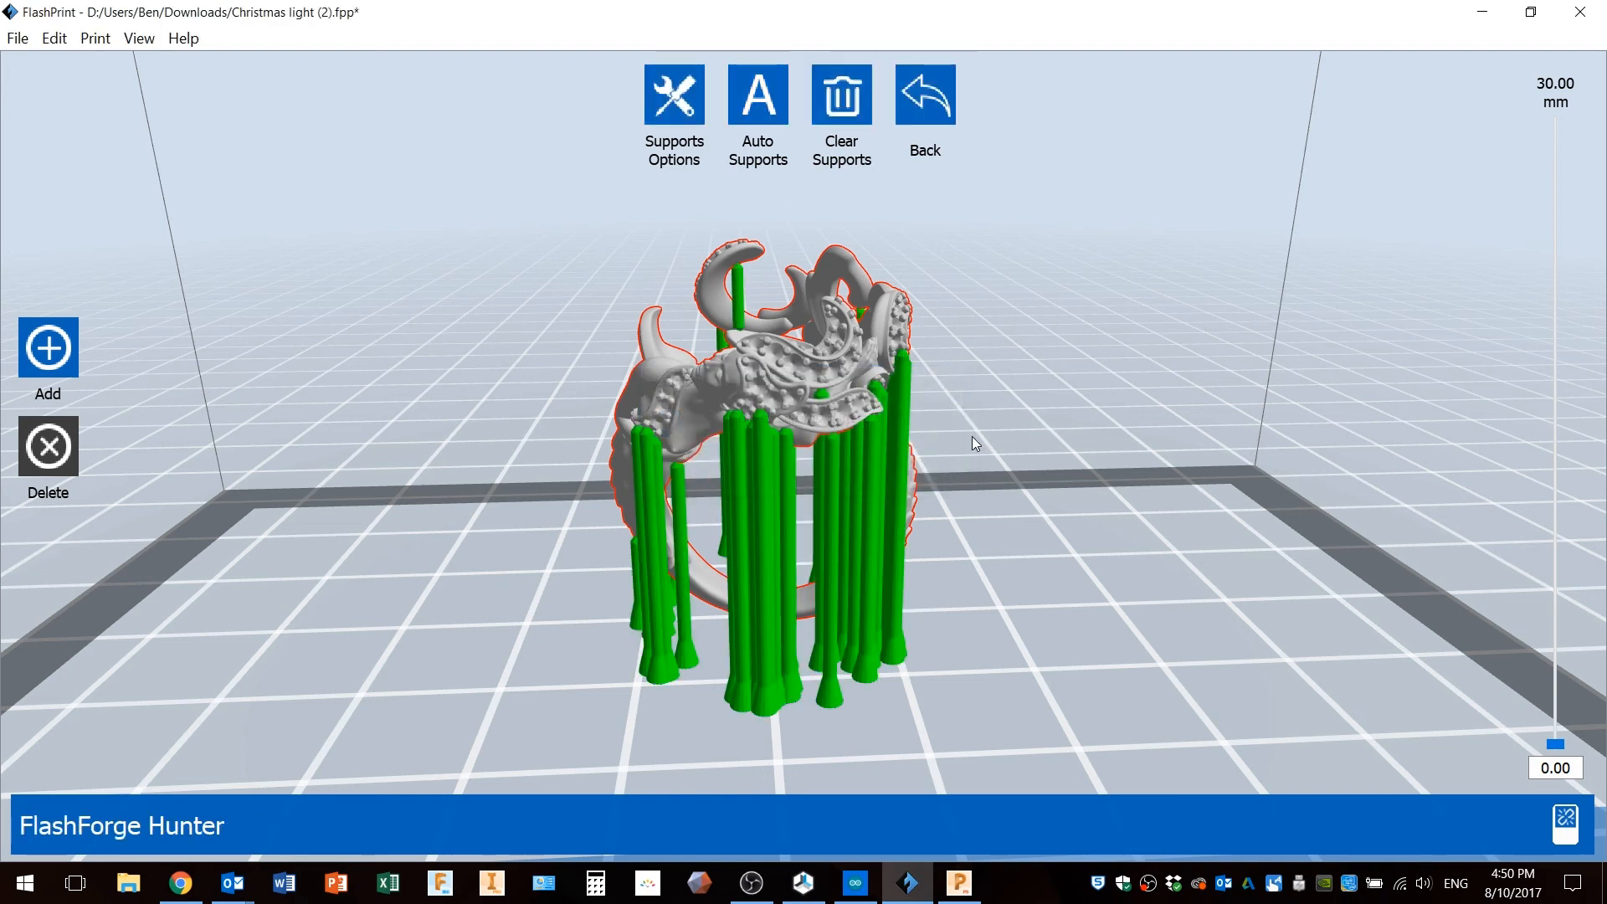
# Inspect the generated supports up close from several angles around the ring.
pyautogui.moveTo(956, 363); pyautogui.dragTo(853, 375)
pyautogui.scroll(-2, 735, 427)
pyautogui.scroll(10, 735, 428)
pyautogui.moveTo(872, 418); pyautogui.dragTo(872, 419, button='right')
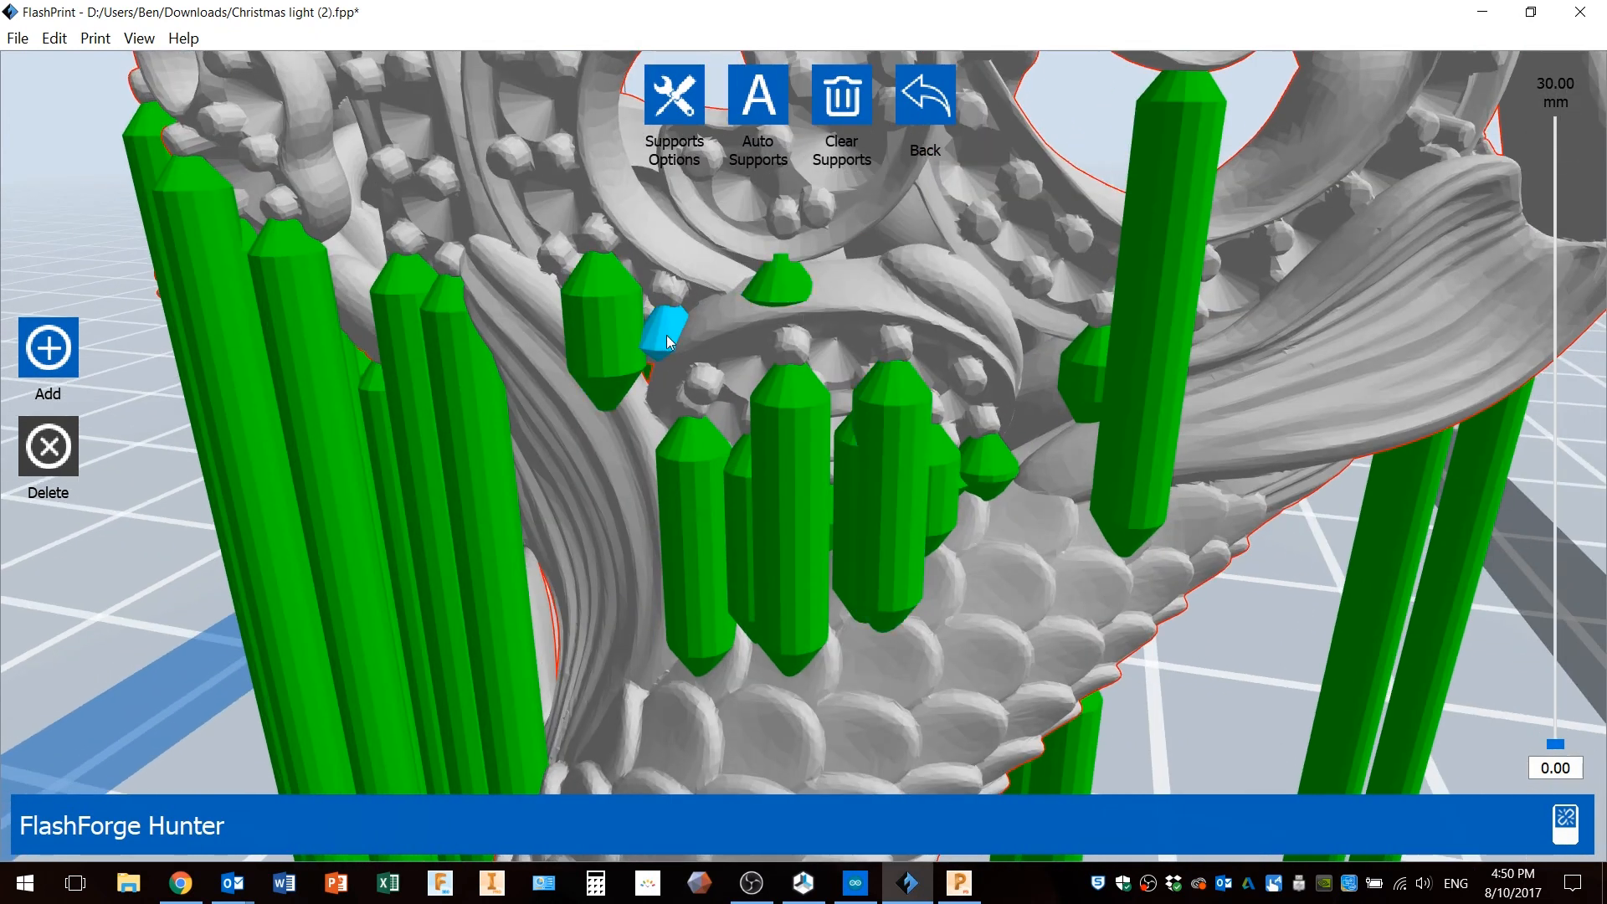
pyautogui.moveTo(770, 334)
pyautogui.mouseDown(button='right')
pyautogui.moveTo(788, 333)
pyautogui.moveTo(772, 334)
pyautogui.mouseUp(button='right')
pyautogui.scroll(2, 892, 386)
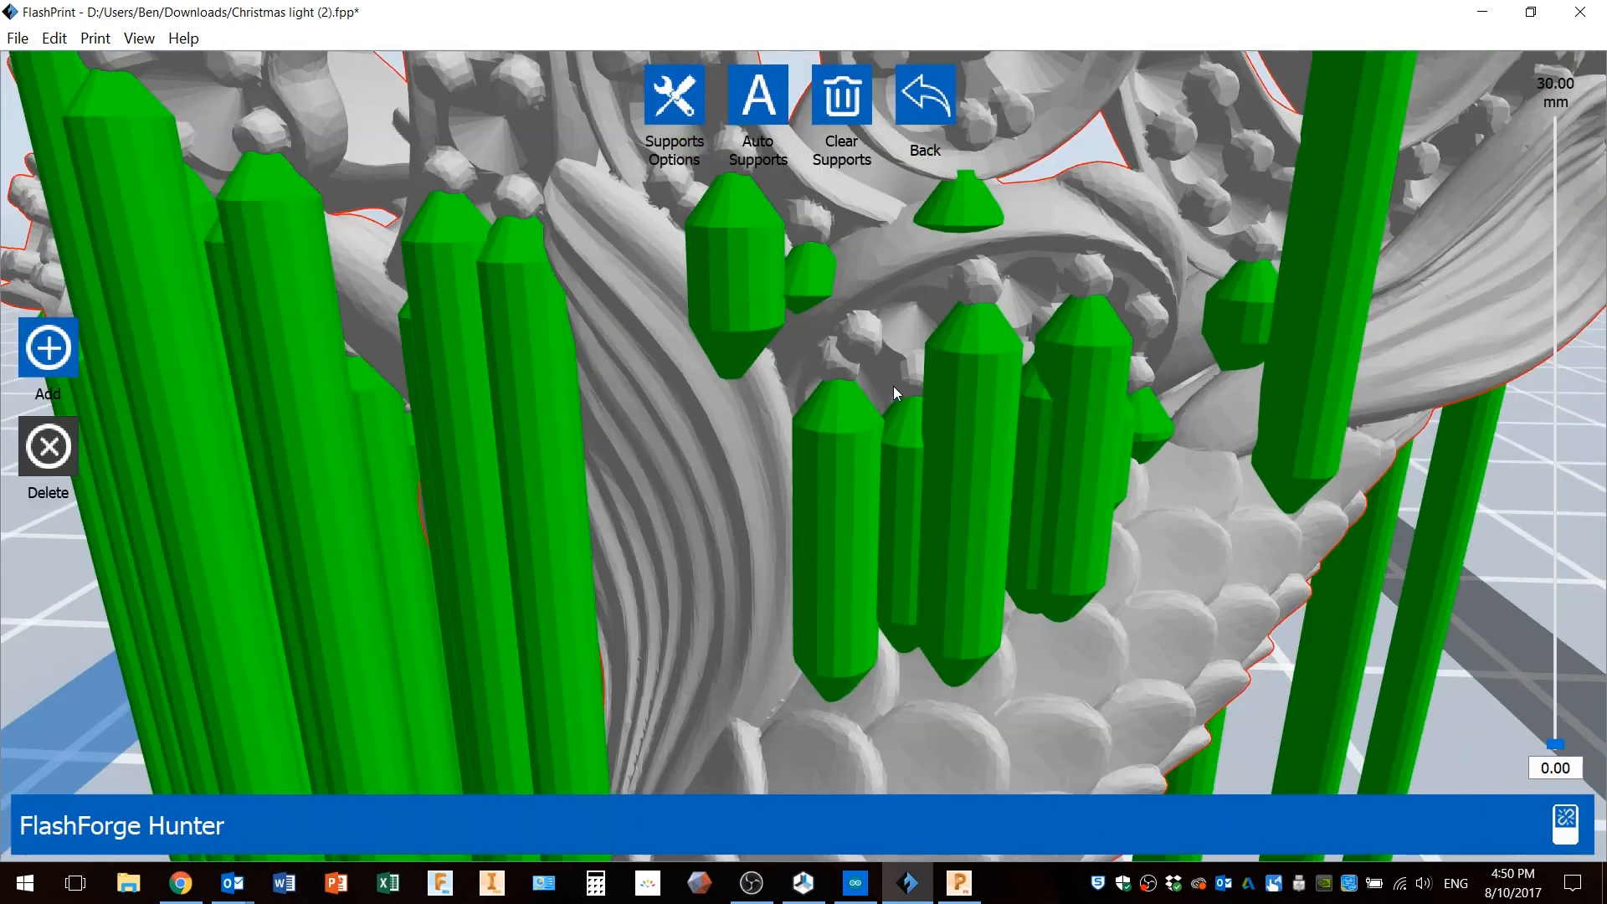
pyautogui.scroll(-5, 893, 386)
pyautogui.scroll(-2, 895, 392)
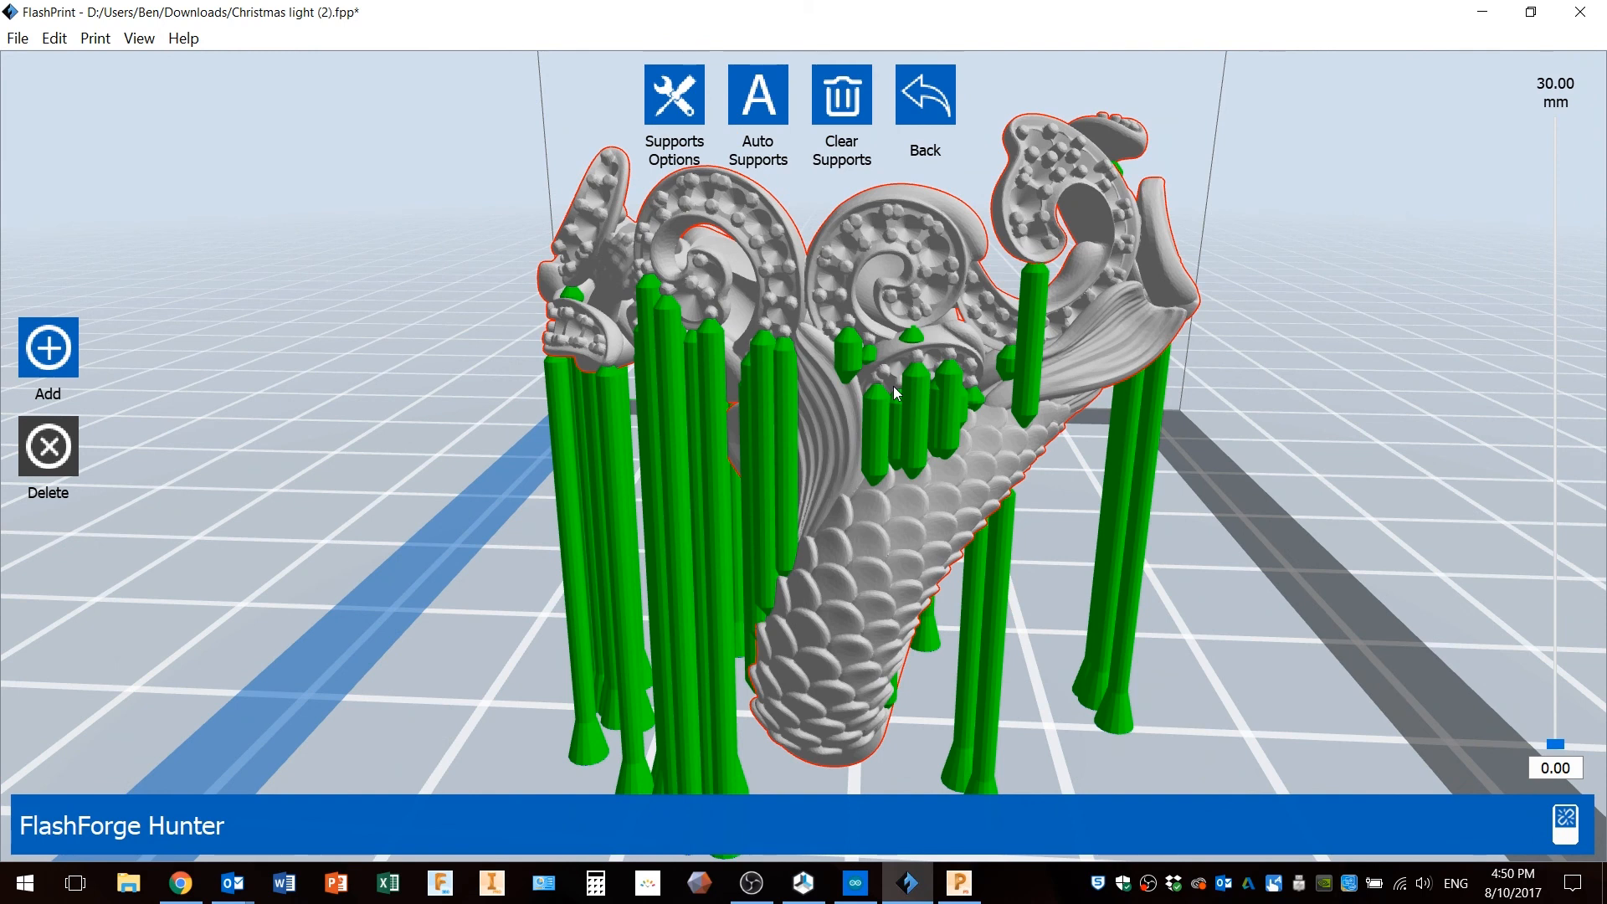
pyautogui.moveTo(894, 392)
pyautogui.mouseDown(button='right')
pyautogui.moveTo(825, 390)
pyautogui.moveTo(866, 386)
pyautogui.mouseUp(button='right')
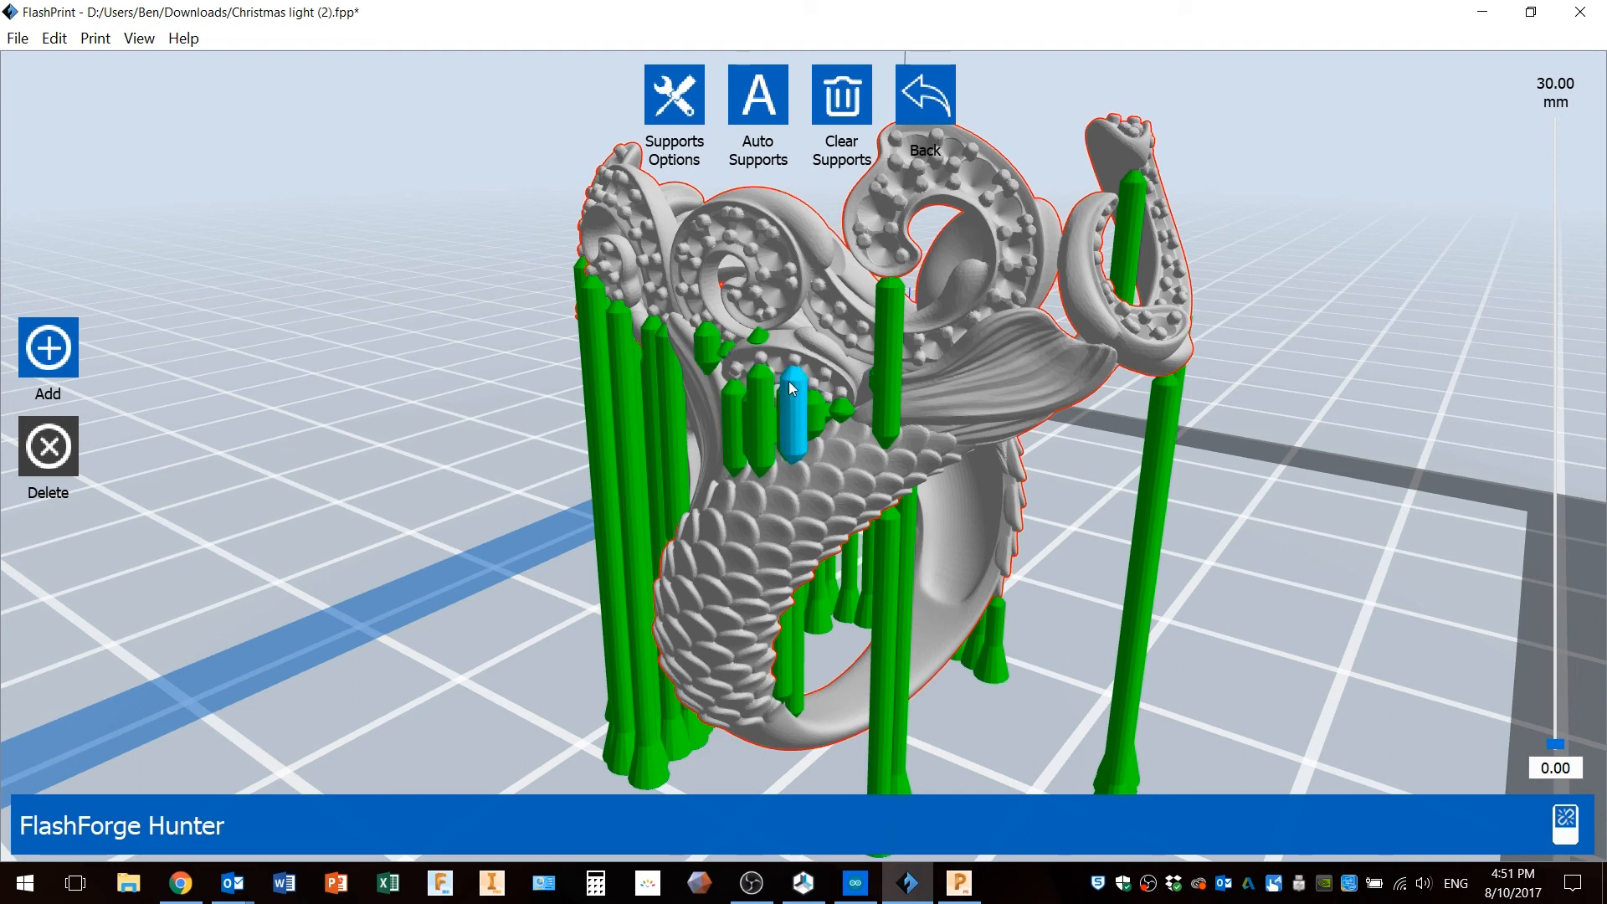
pyautogui.moveTo(799, 317); pyautogui.dragTo(859, 321, button='right')
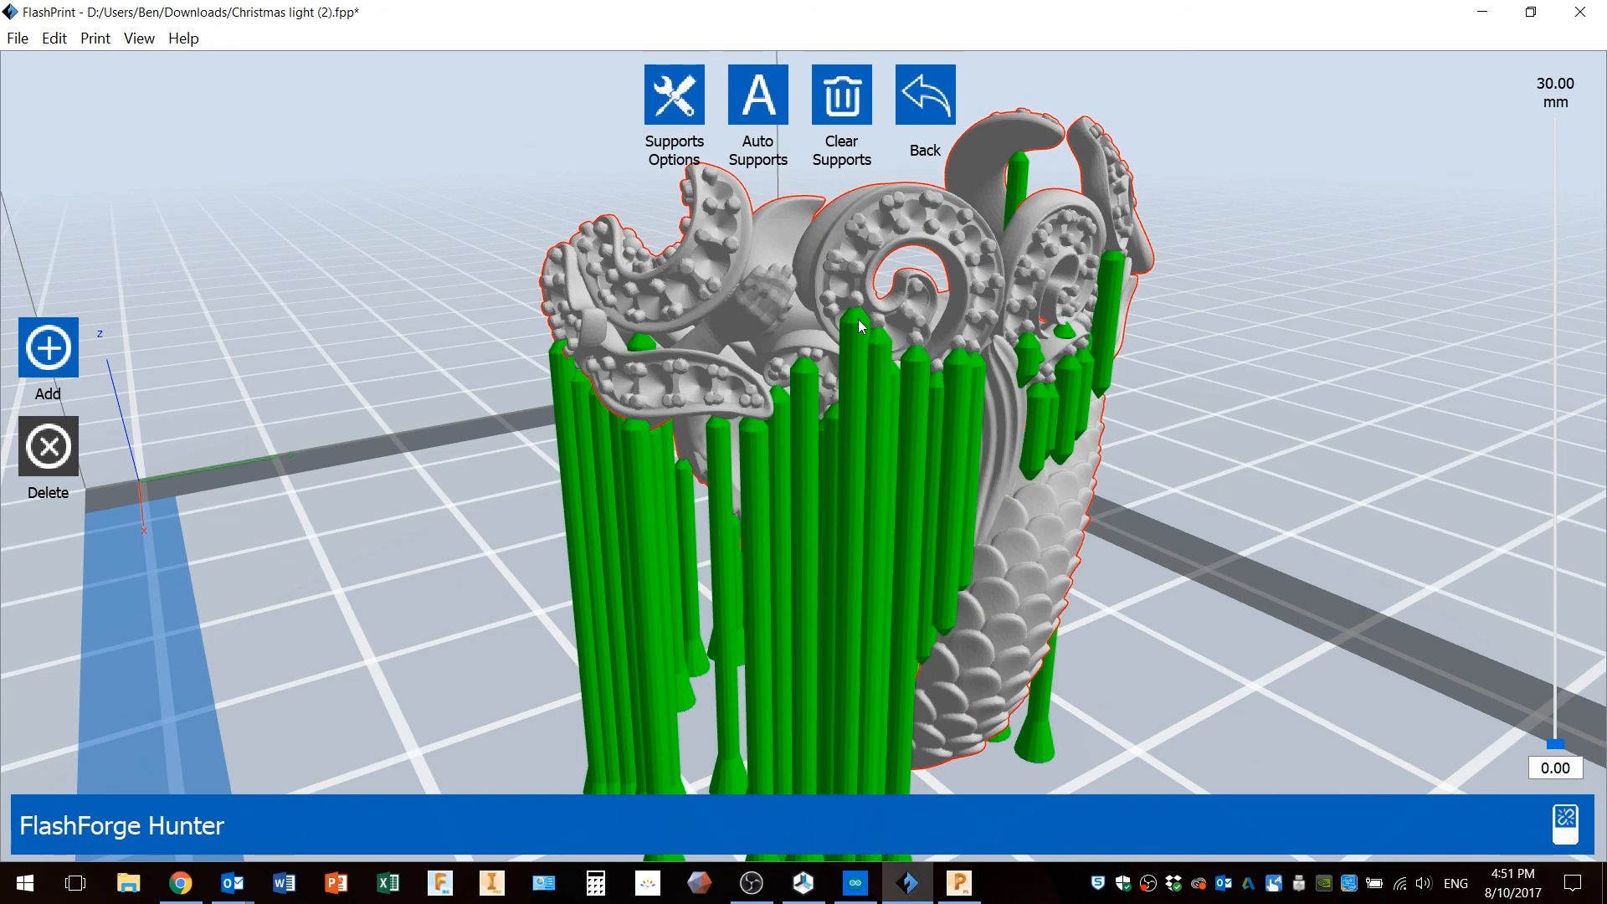
# Clear all supports from the ring.
pyautogui.click(852, 99)
pyautogui.moveTo(924, 348); pyautogui.dragTo(788, 279, button='right')
pyautogui.scroll(-5, 902, 371)
# Open Supports Options, set the overhang threshold to 40°, leave cross connection off and enable Exterior Only.
pyautogui.click(673, 95)
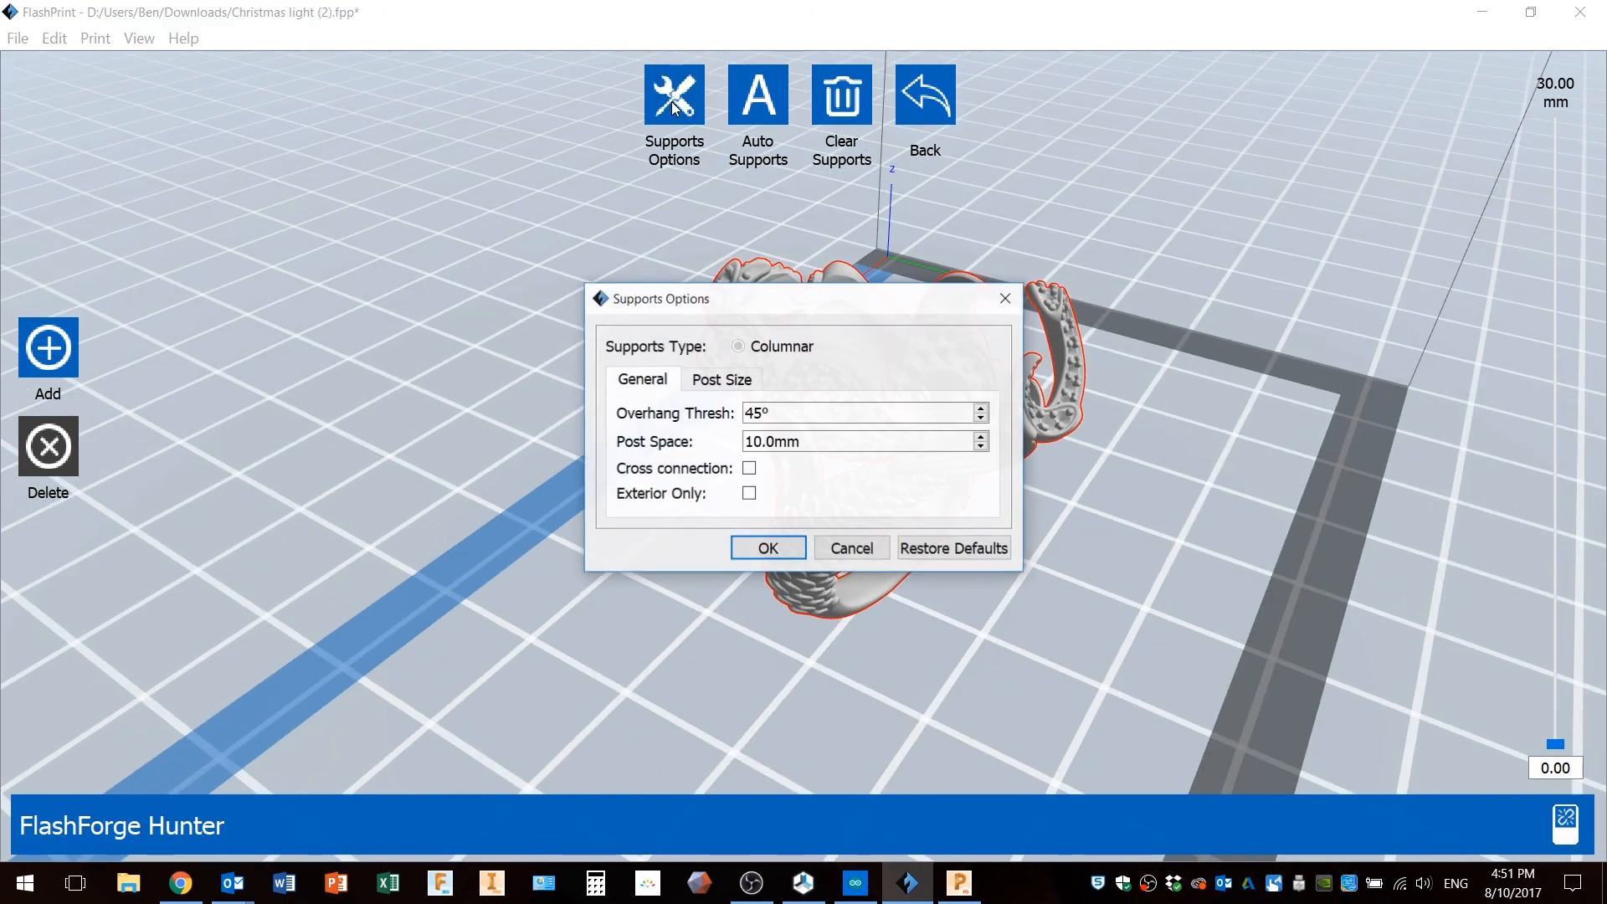
pyautogui.moveTo(810, 303); pyautogui.dragTo(800, 259)
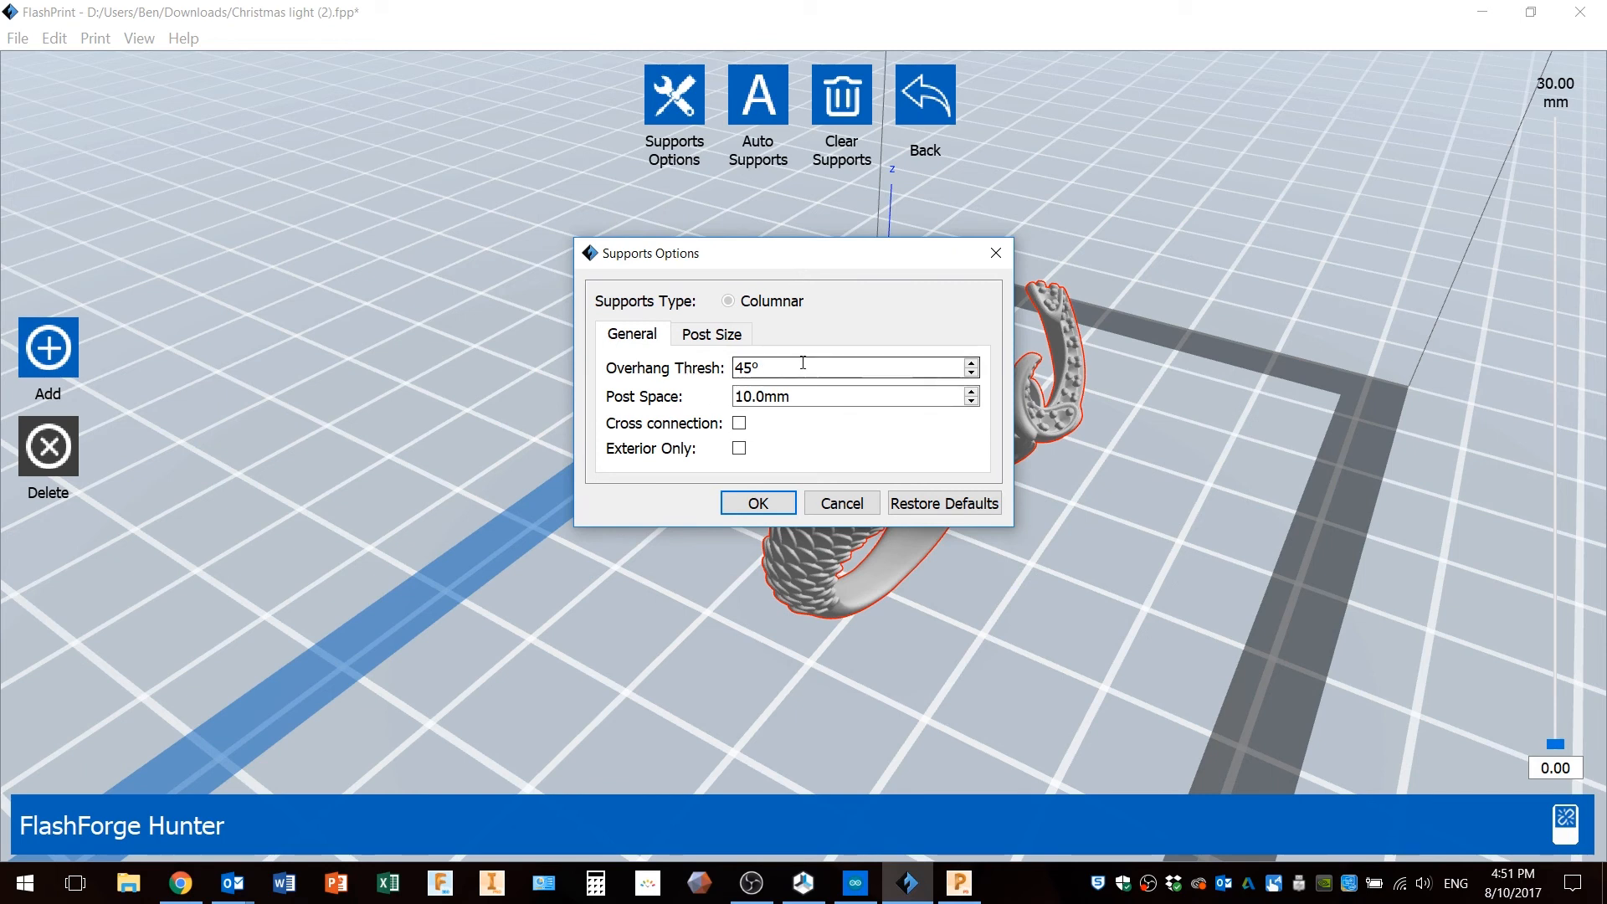
pyautogui.moveTo(763, 368); pyautogui.dragTo(727, 378)
pyautogui.write('40')
pyautogui.click(739, 424)
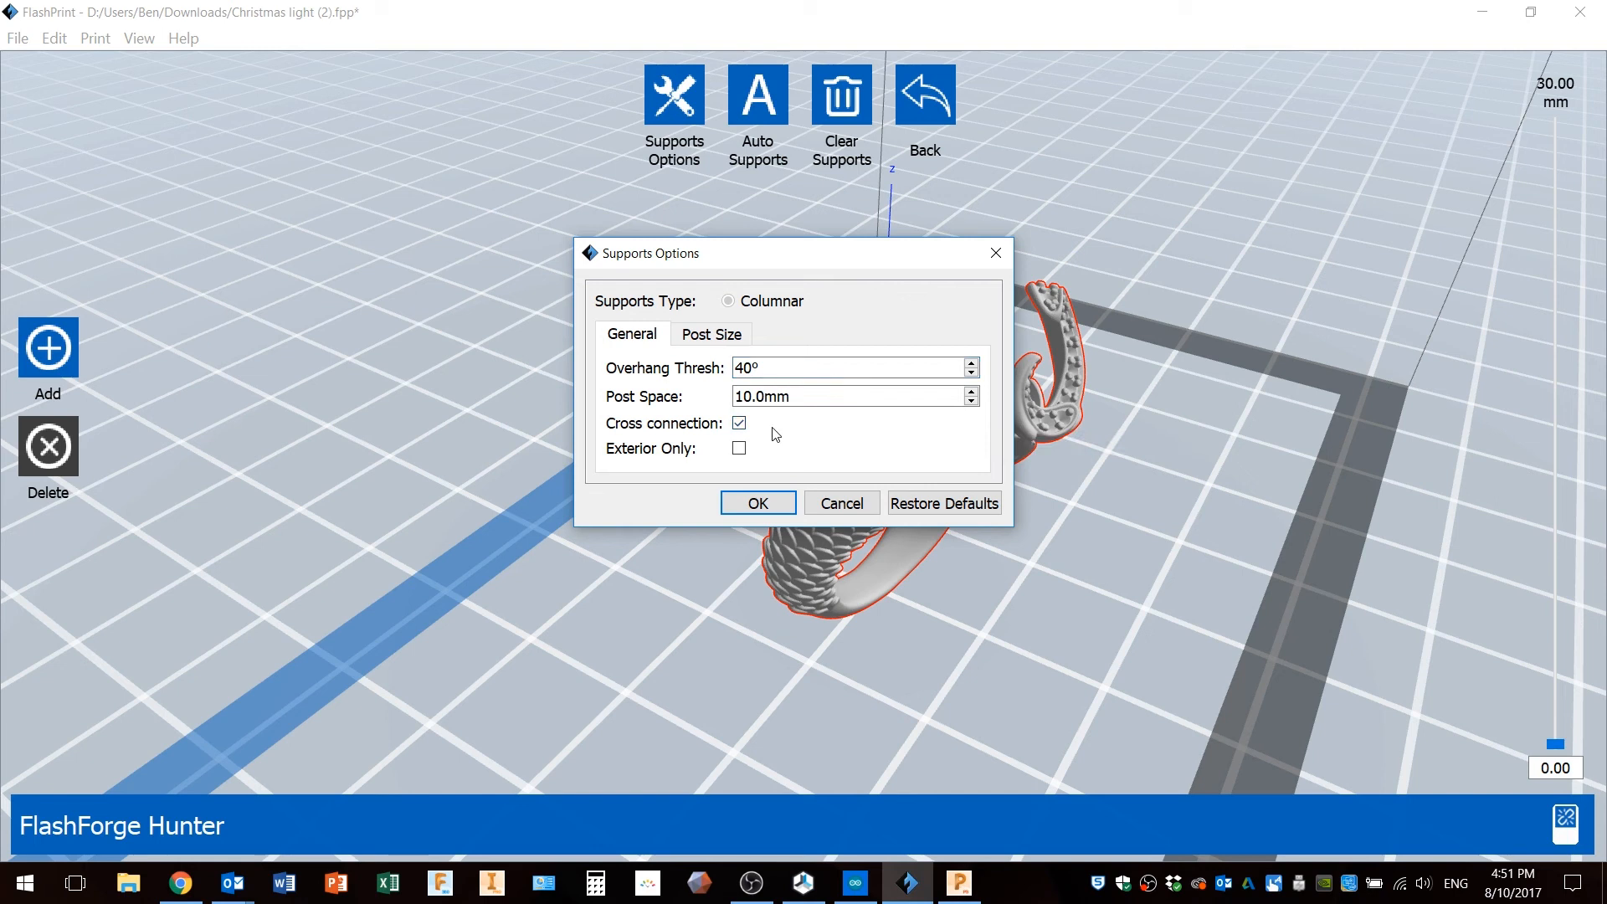
pyautogui.click(740, 424)
pyautogui.click(739, 449)
# Try to set the support tip diameter to 0.17 mm and apply the support options.
pyautogui.click(711, 334)
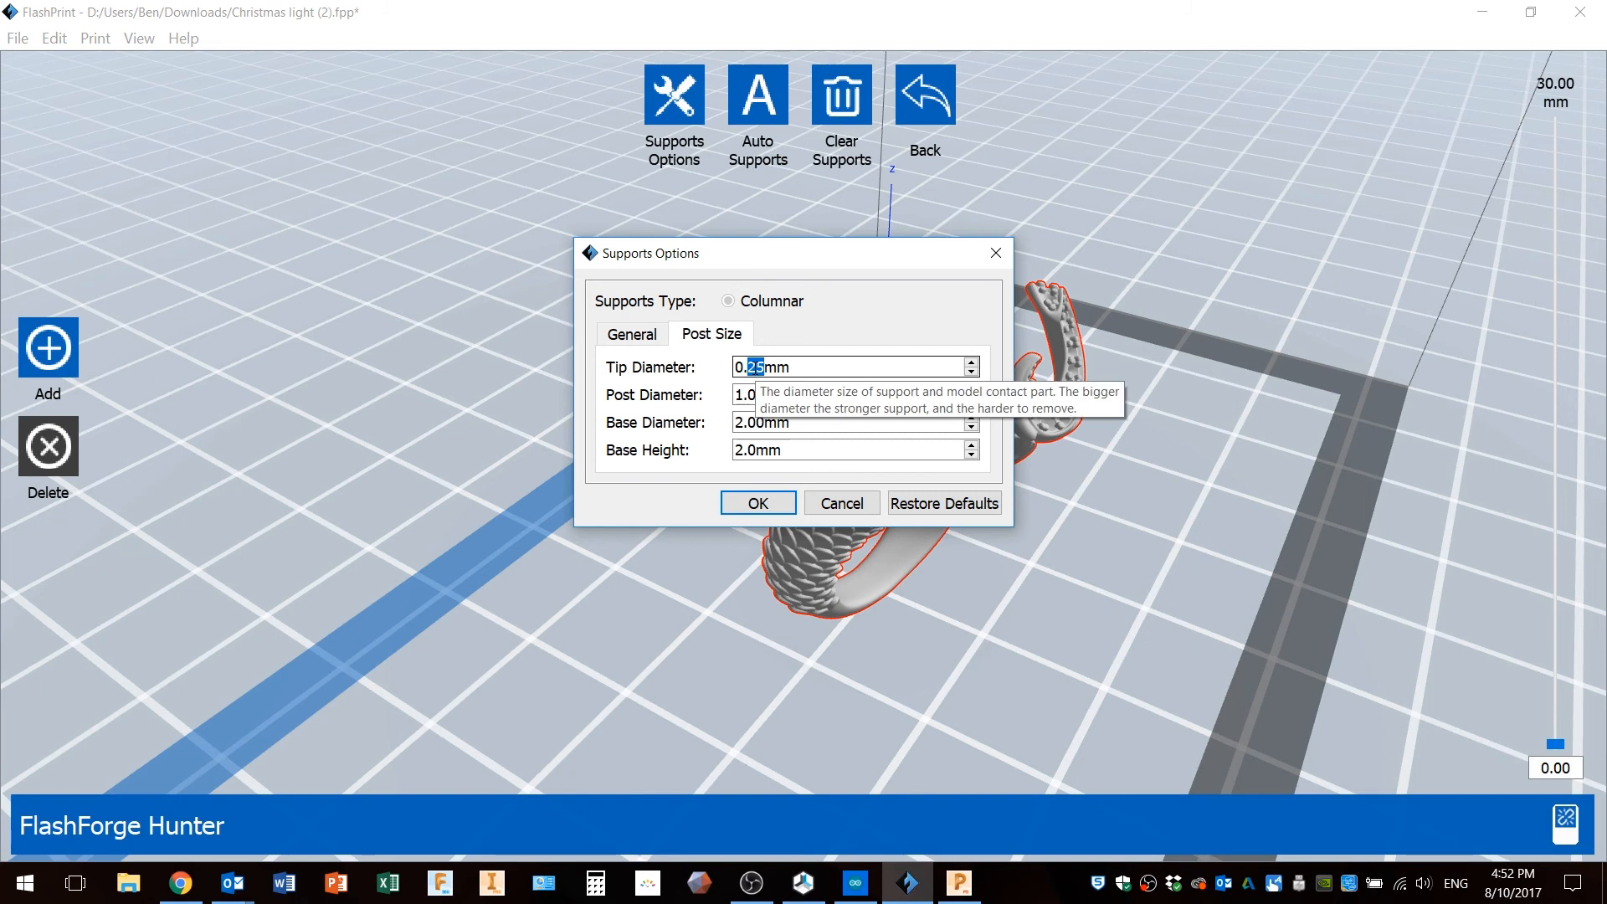
pyautogui.write('17')
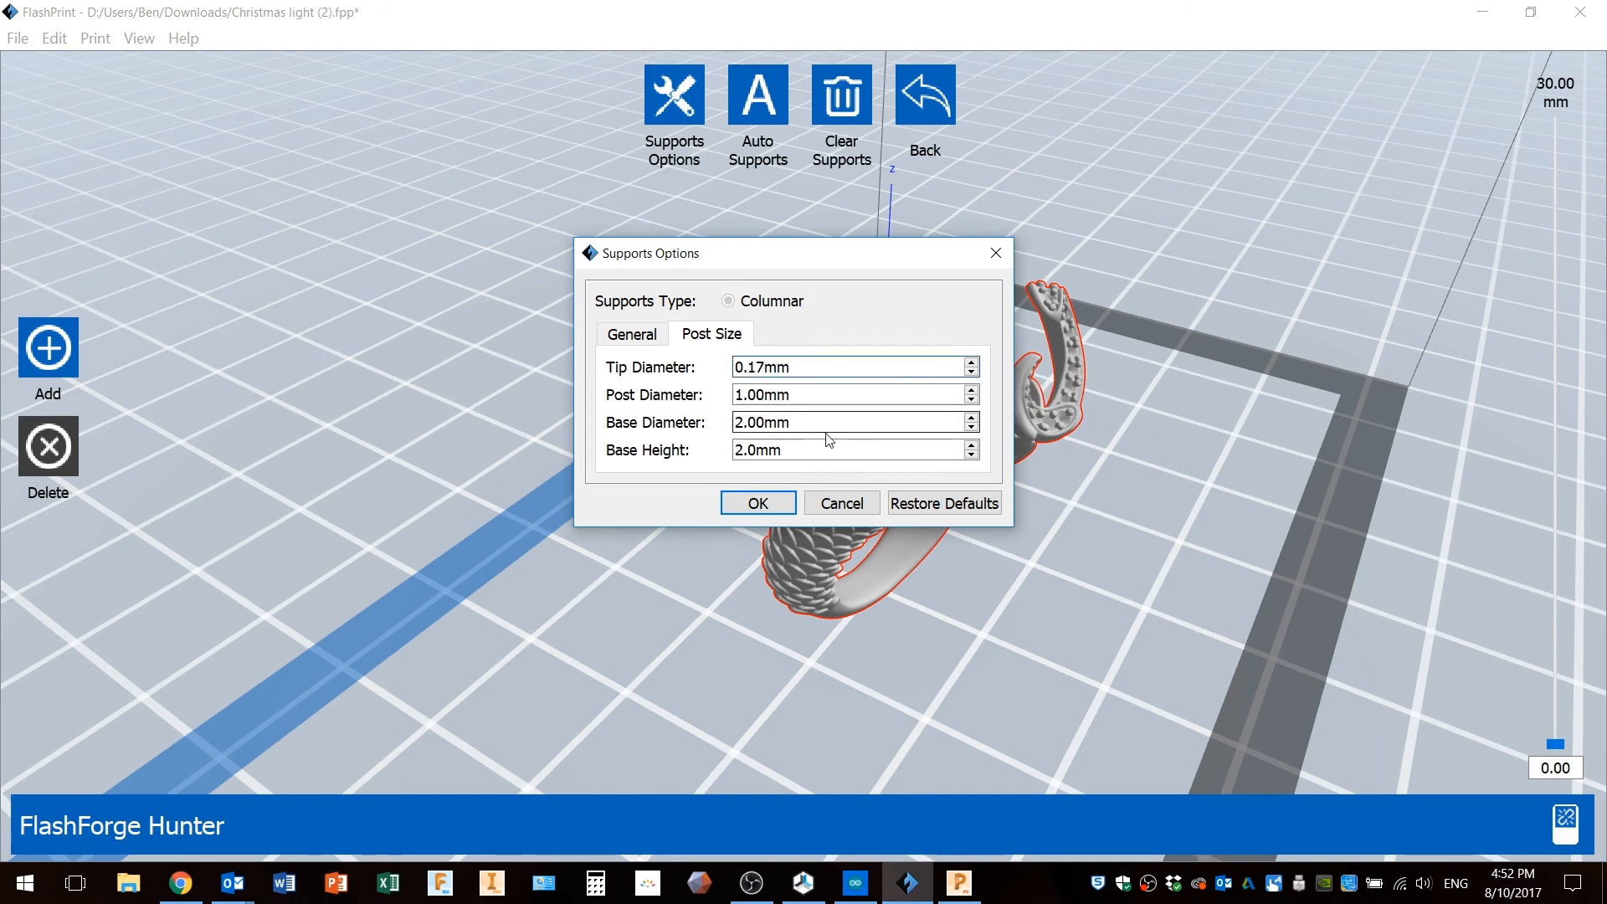
pyautogui.click(823, 423)
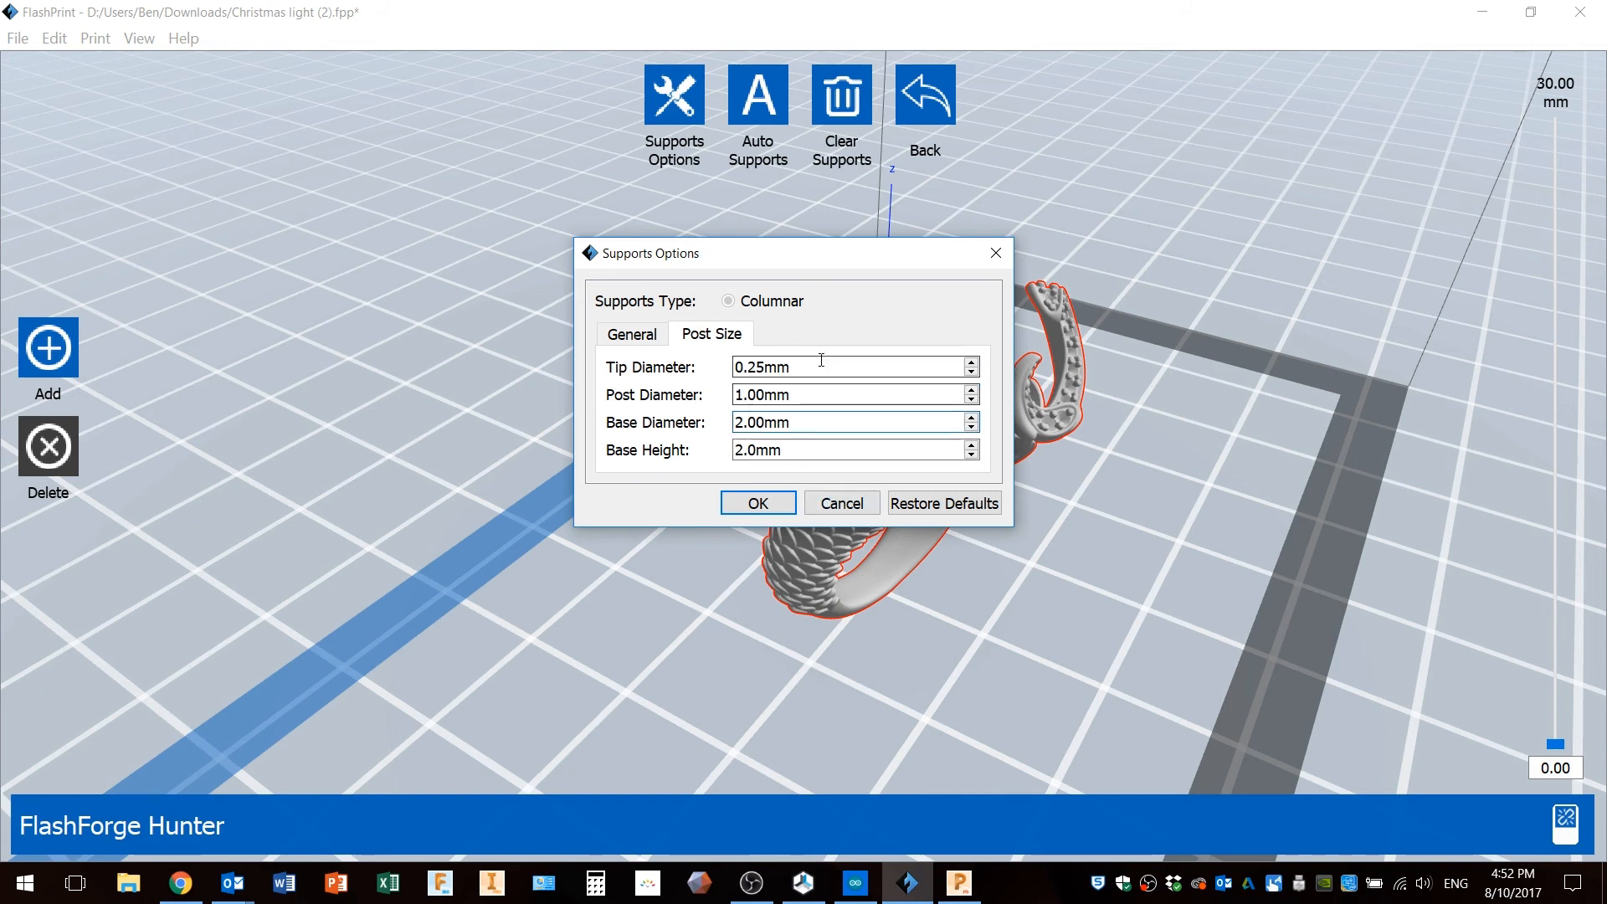
pyautogui.click(765, 507)
# Leave supports mode and rotate the ring onto its side with the Rotate tool.
pyautogui.moveTo(916, 474); pyautogui.dragTo(735, 475)
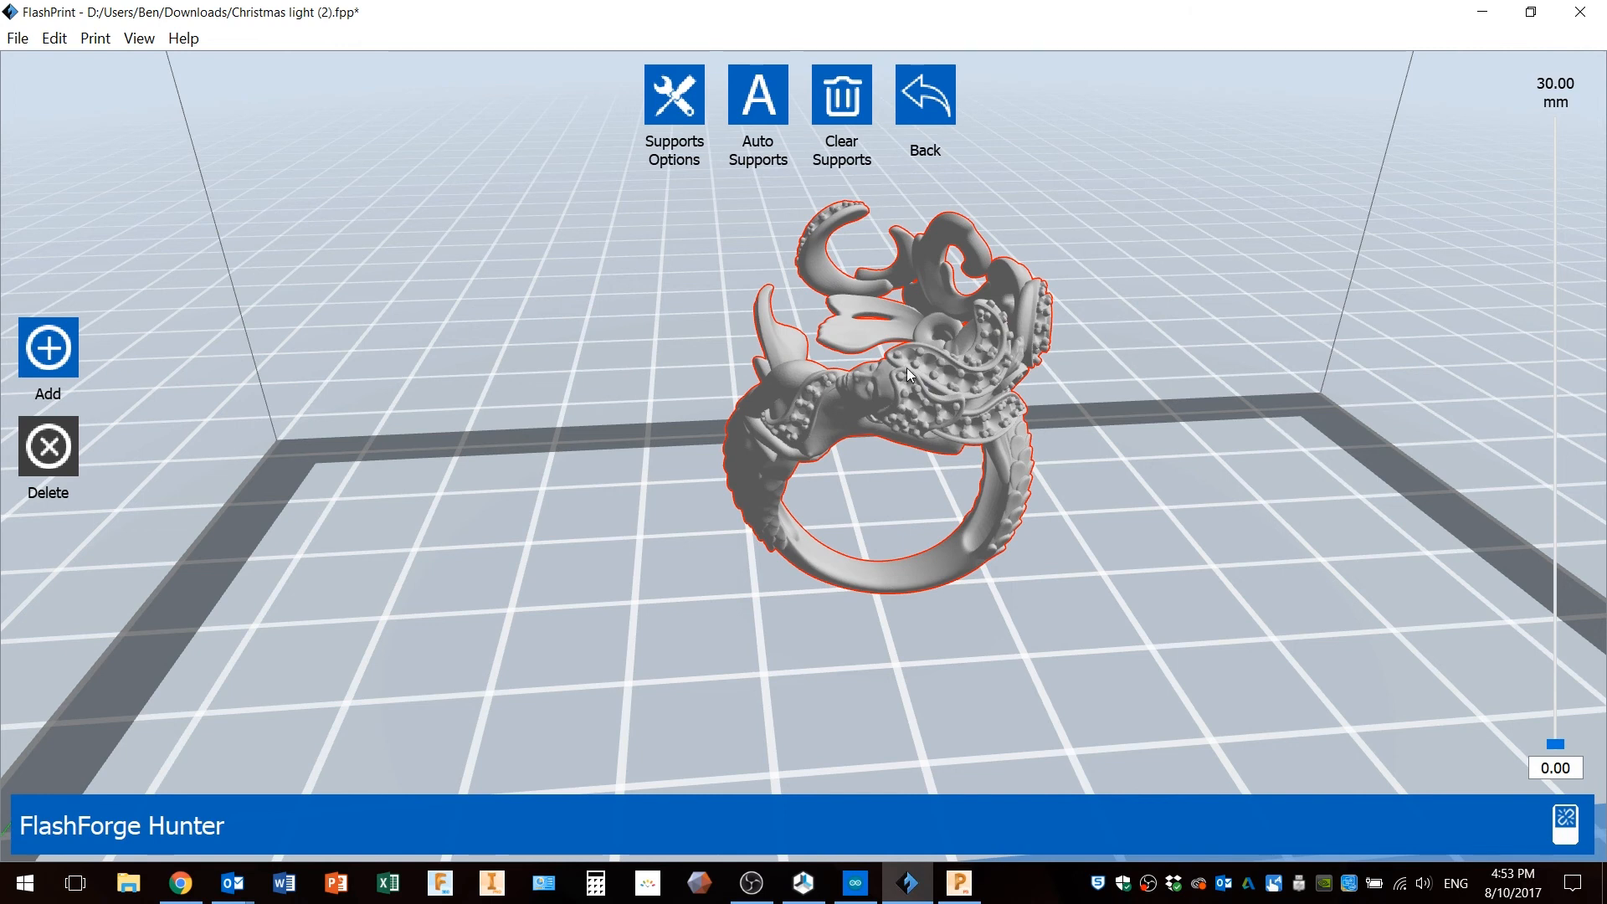
pyautogui.moveTo(913, 392); pyautogui.dragTo(975, 400)
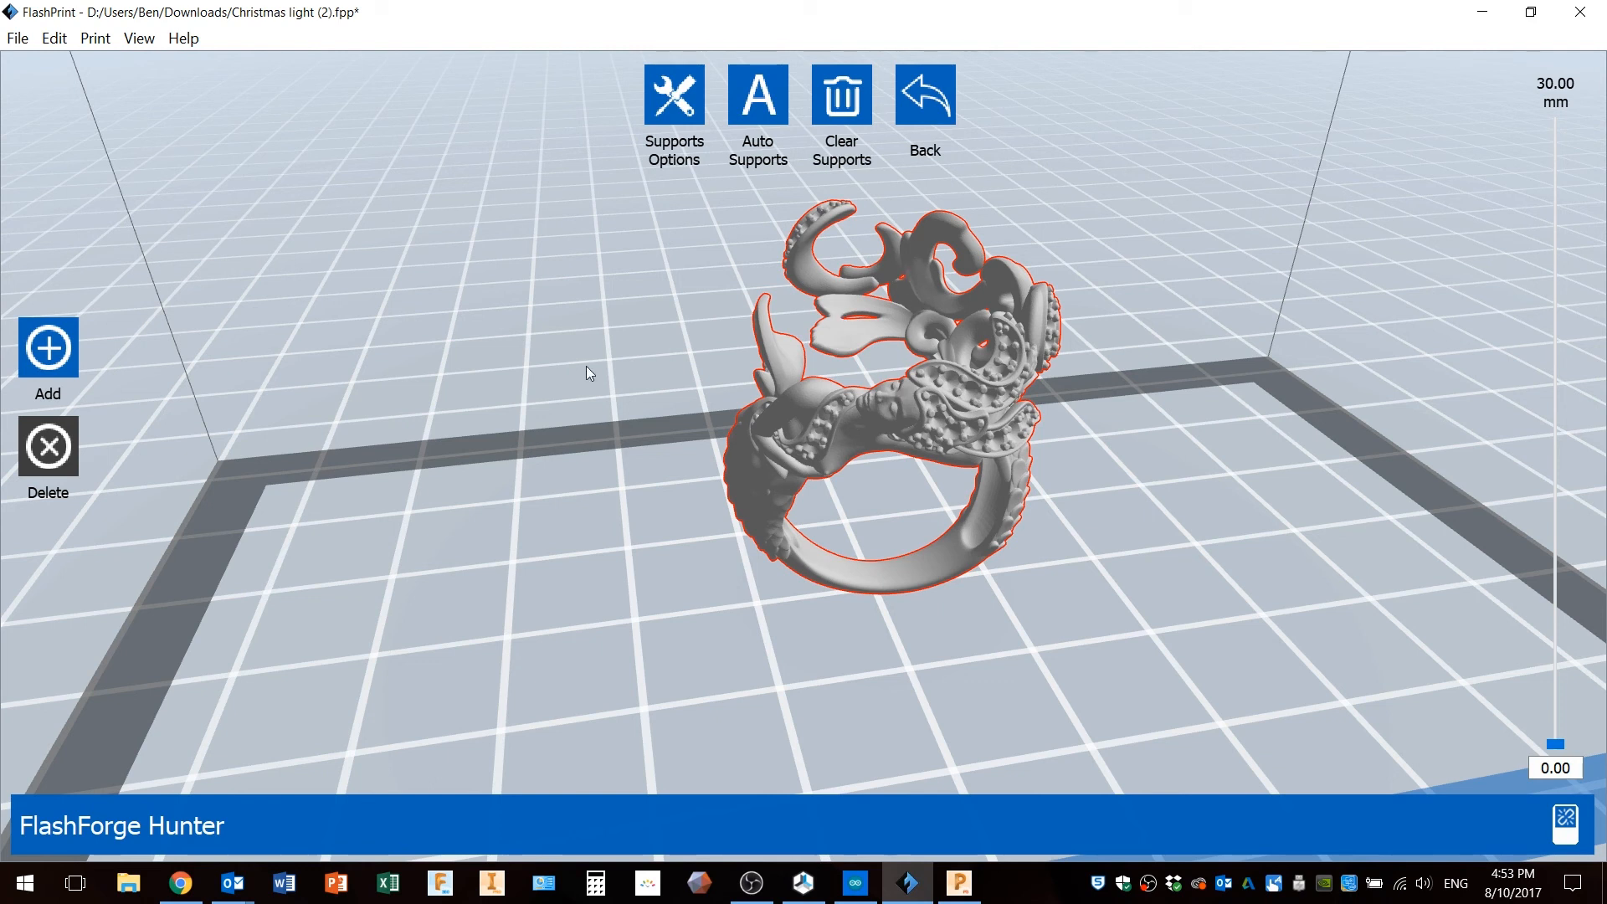
pyautogui.click(932, 106)
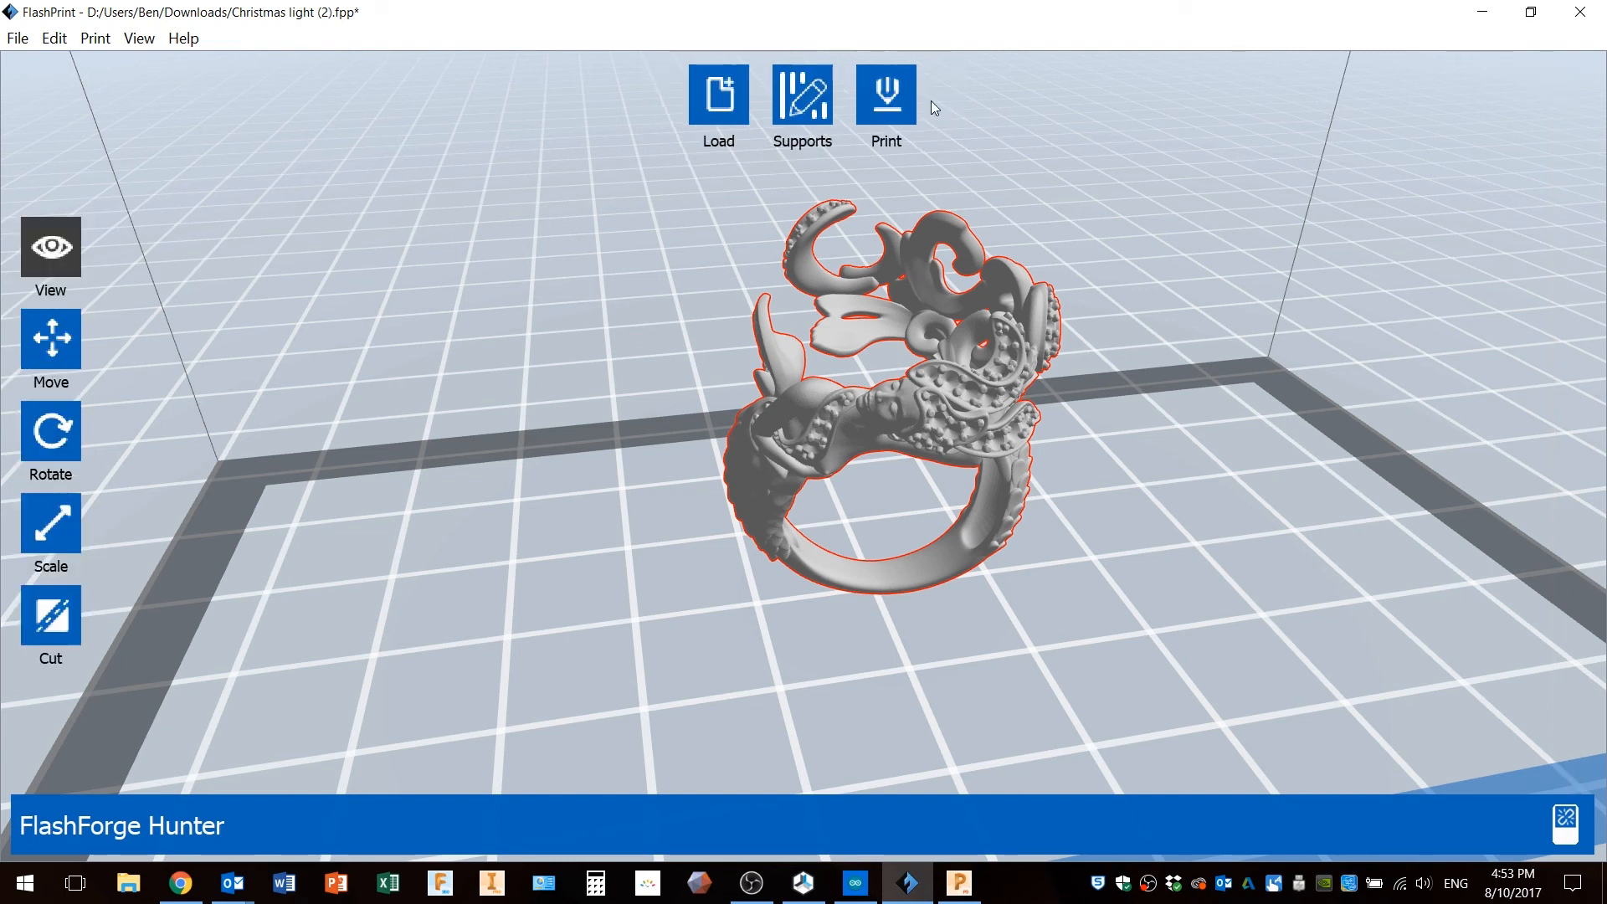
pyautogui.click(32, 440)
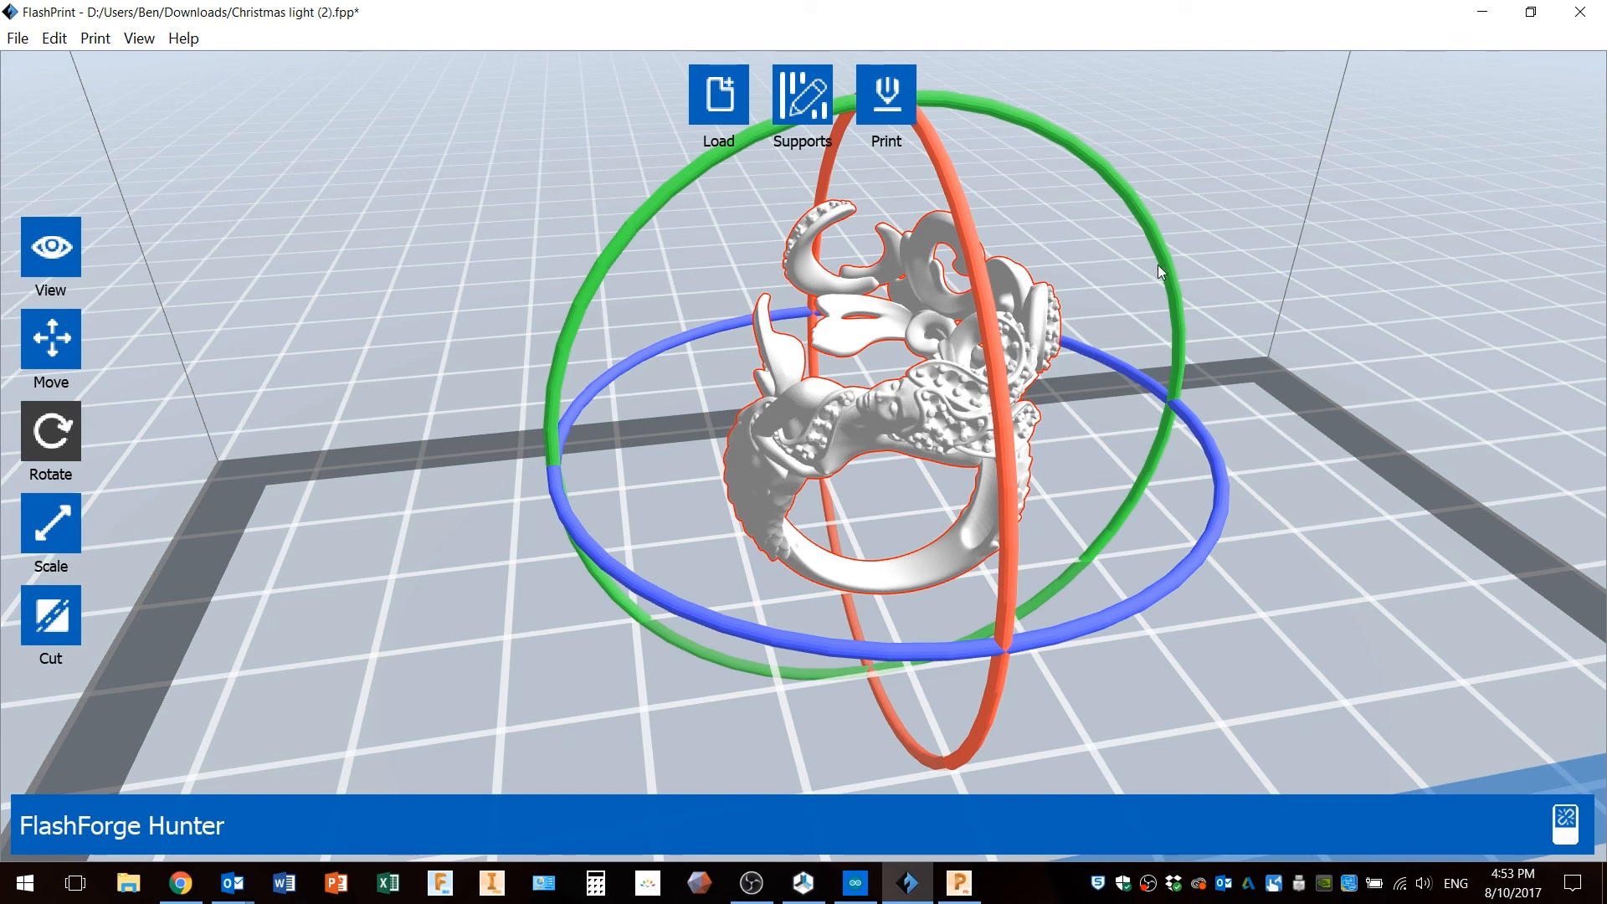
pyautogui.moveTo(964, 102); pyautogui.dragTo(1247, 390)
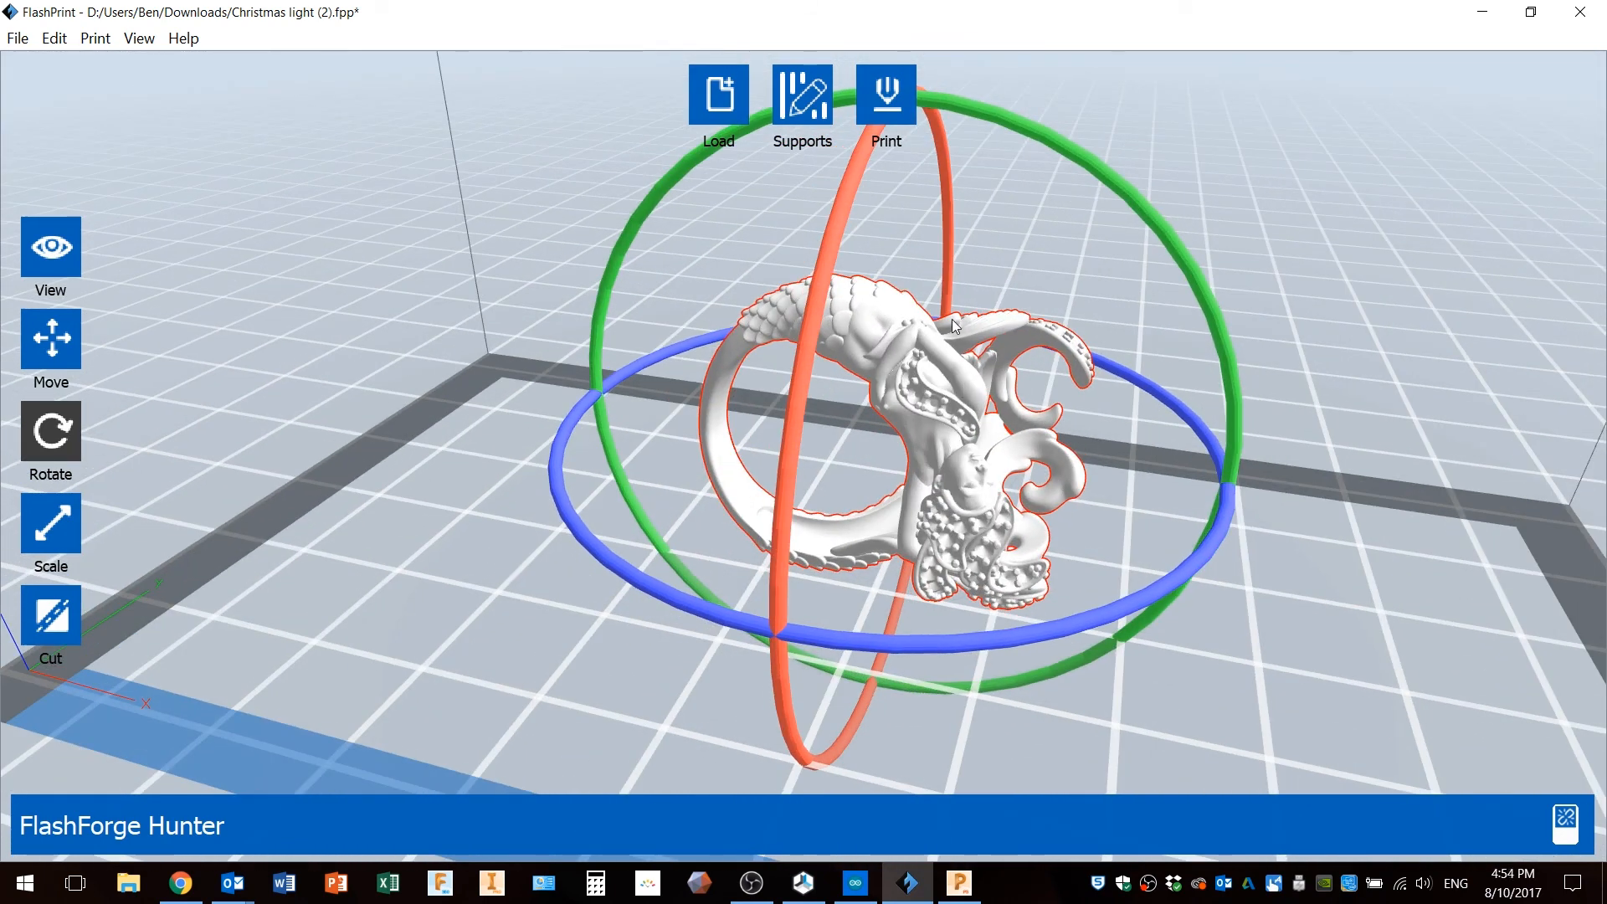
# Generate automatic supports for the rotated ring and dismiss the completion notice.
pyautogui.click(812, 118)
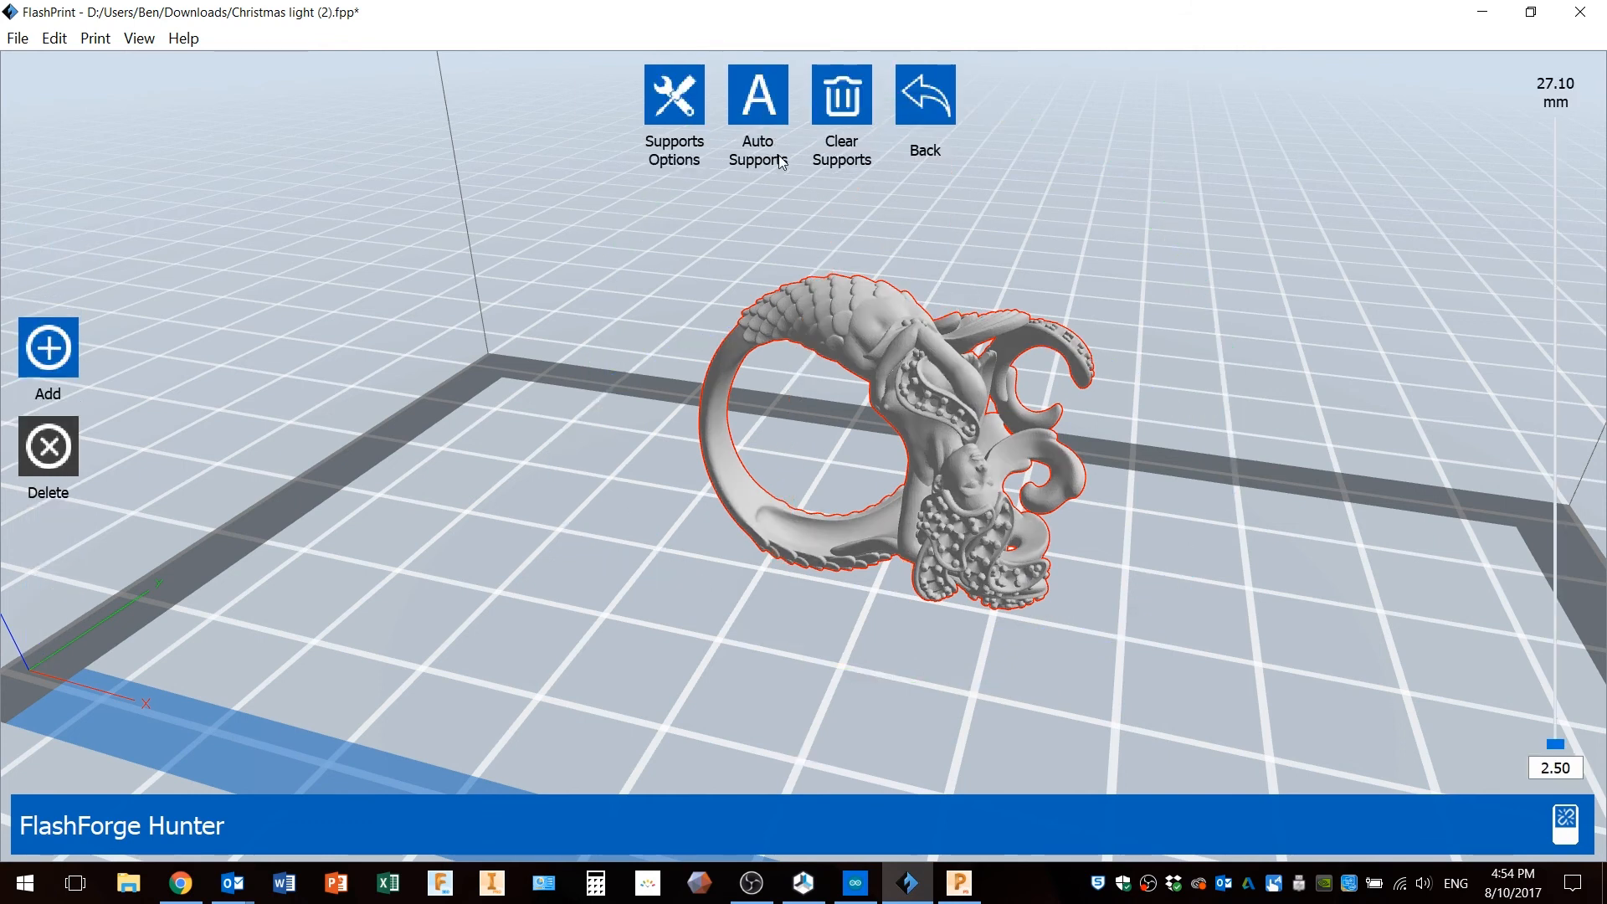
pyautogui.click(758, 95)
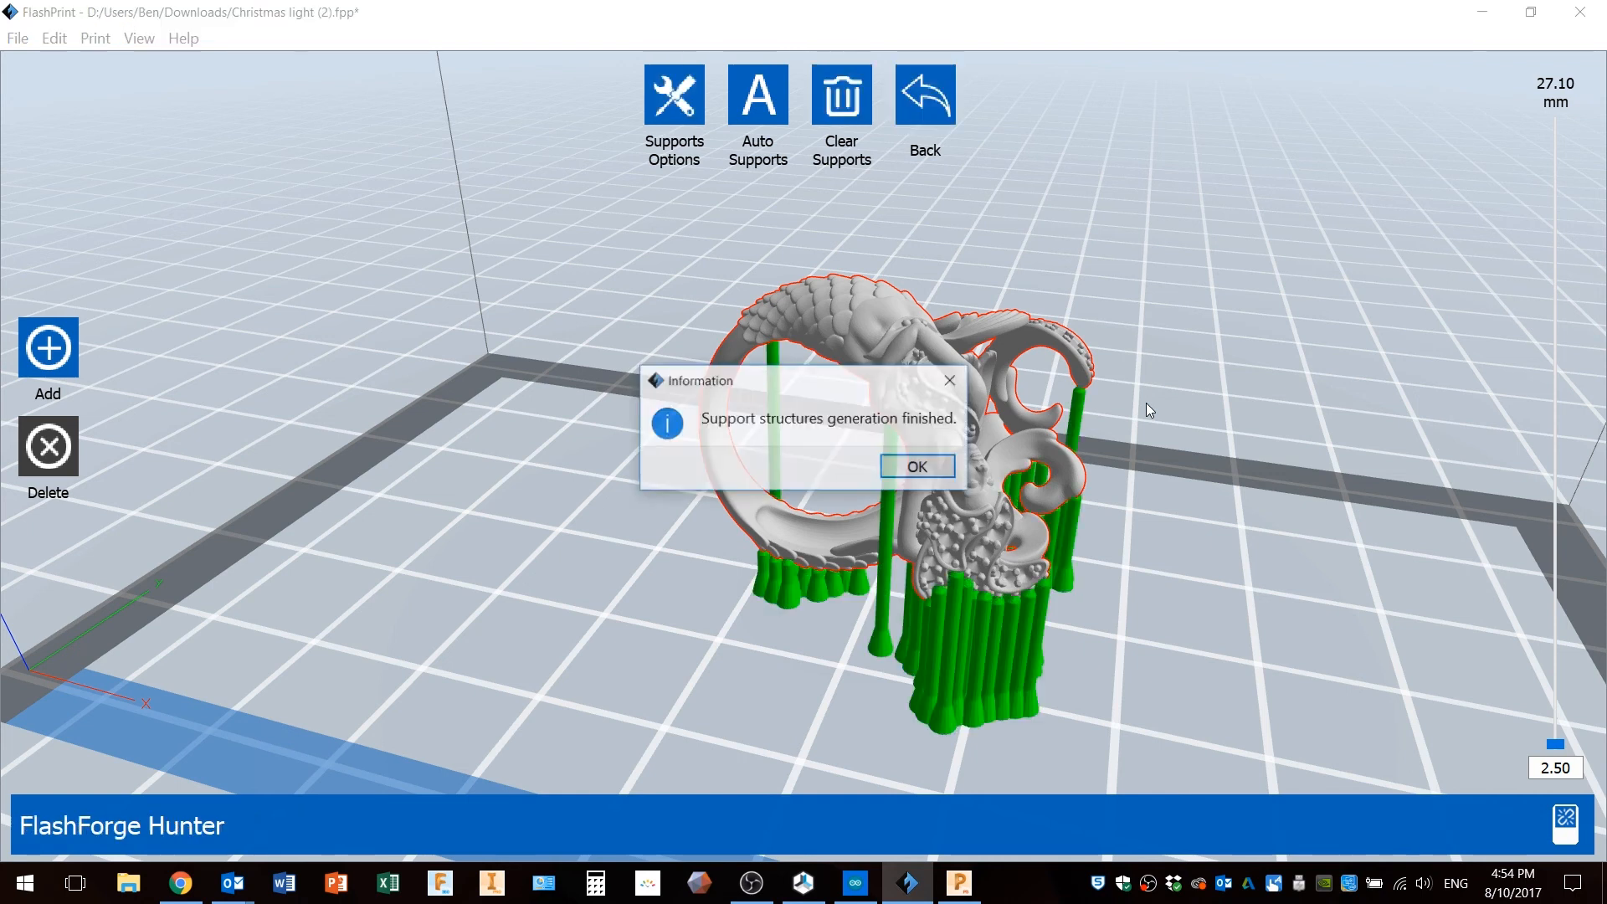
pyautogui.click(934, 470)
# Examine the new supports from above and around the ring.
pyautogui.moveTo(968, 504); pyautogui.dragTo(911, 409, button='right')
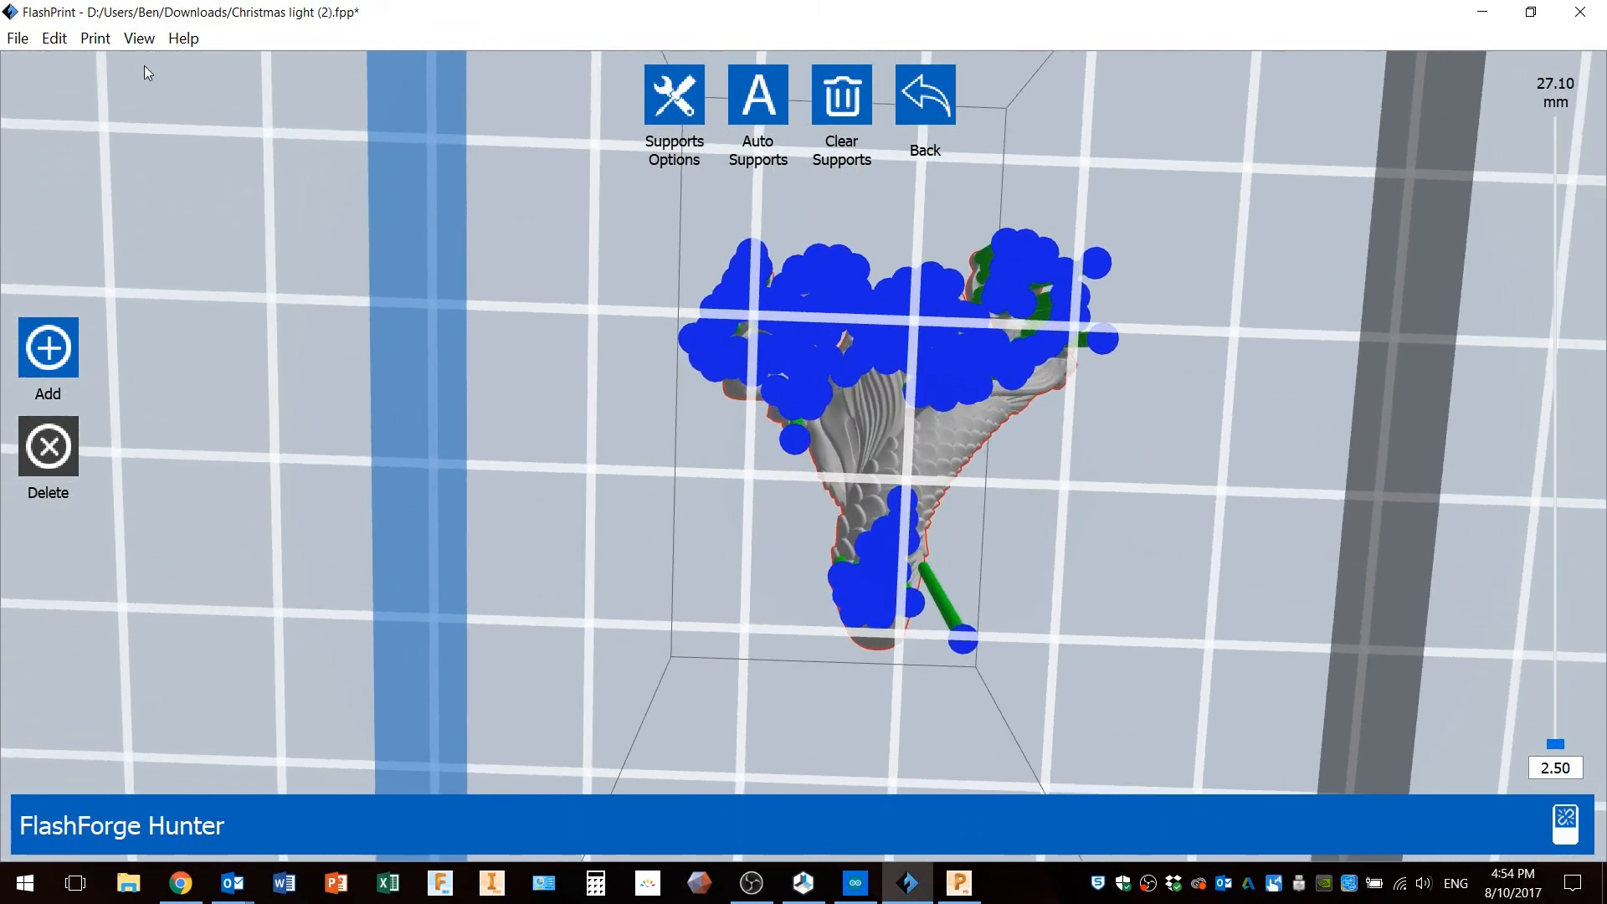
pyautogui.click(139, 38)
pyautogui.click(184, 114)
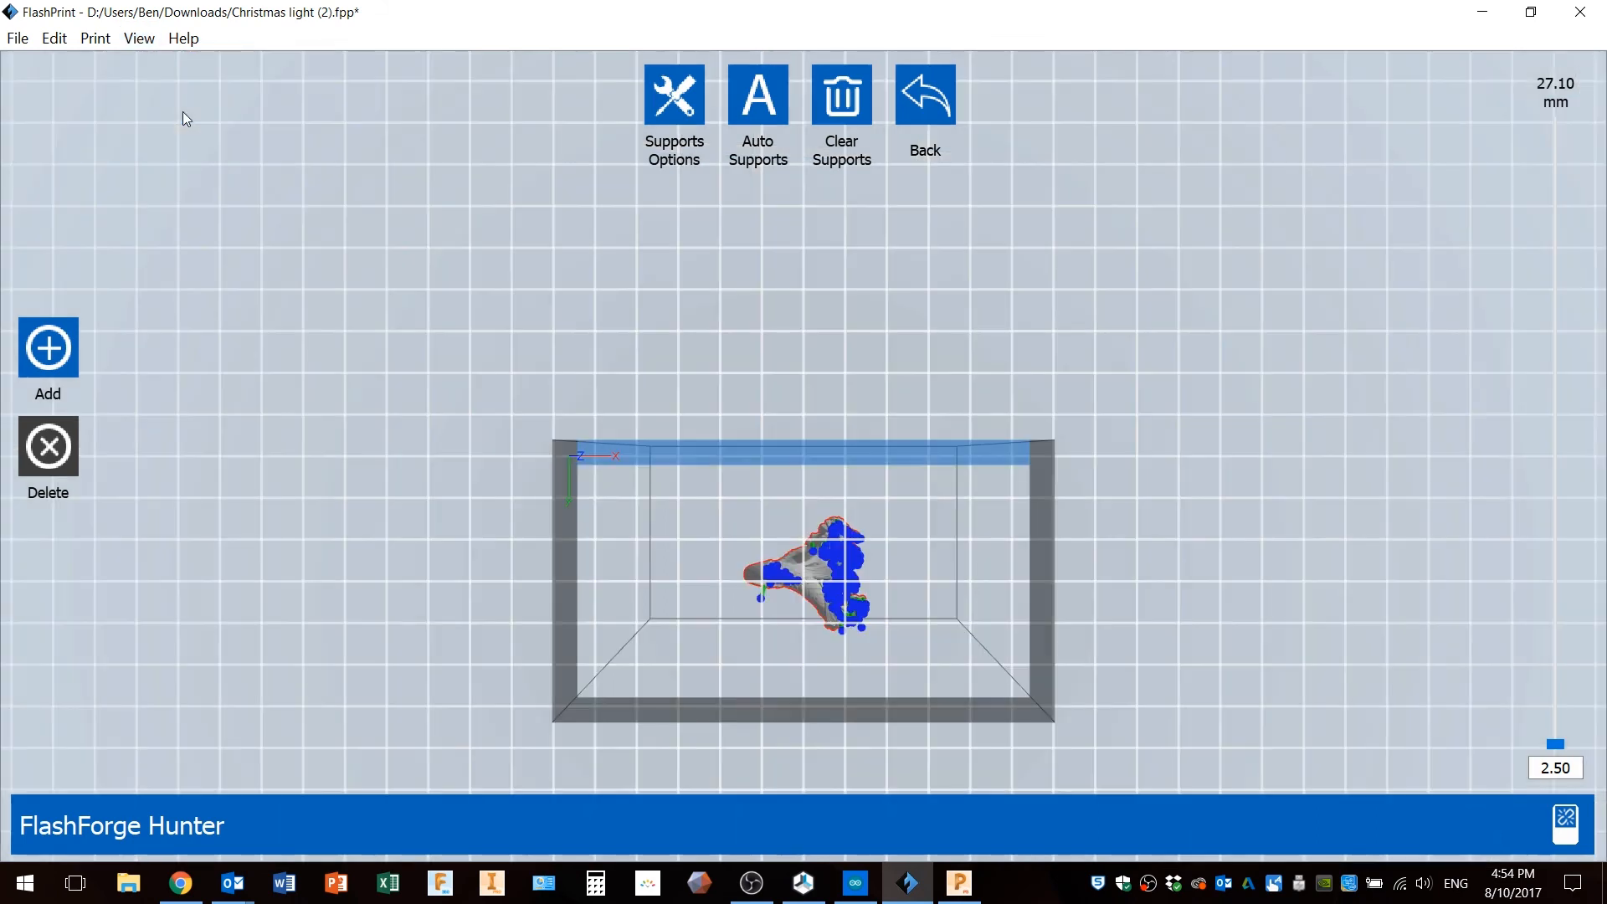
pyautogui.scroll(2, 872, 619)
pyautogui.scroll(3, 799, 596)
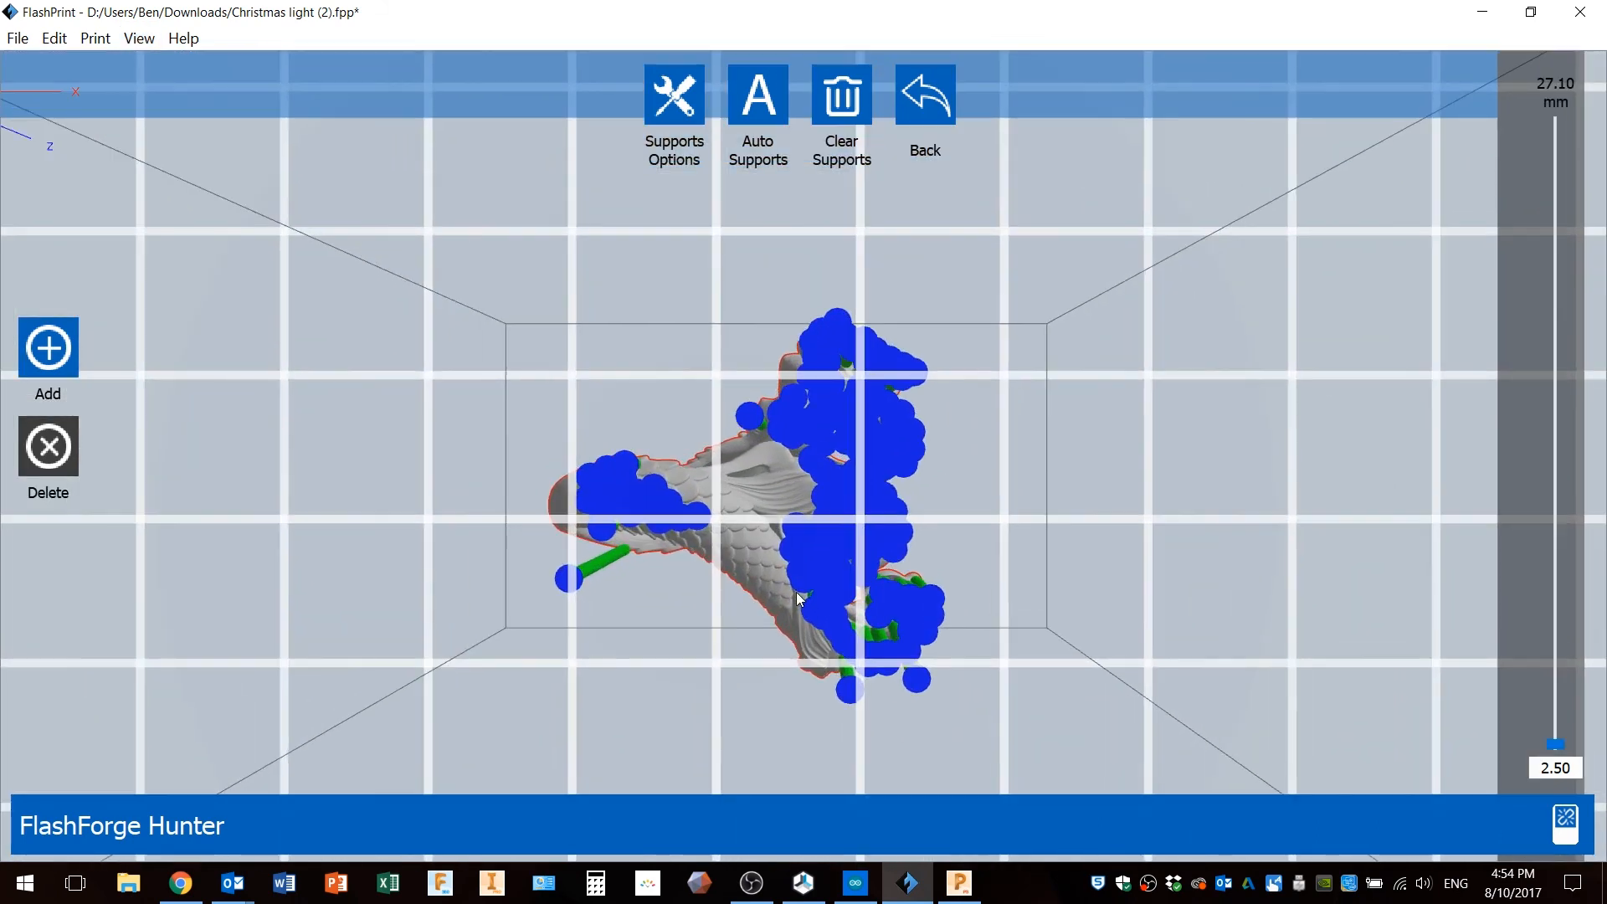
pyautogui.moveTo(915, 329); pyautogui.dragTo(902, 387, button='right')
pyautogui.moveTo(859, 448); pyautogui.dragTo(905, 302, button='middle')
pyautogui.moveTo(920, 420); pyautogui.dragTo(780, 444, button='right')
pyautogui.moveTo(785, 264); pyautogui.dragTo(779, 312, button='middle')
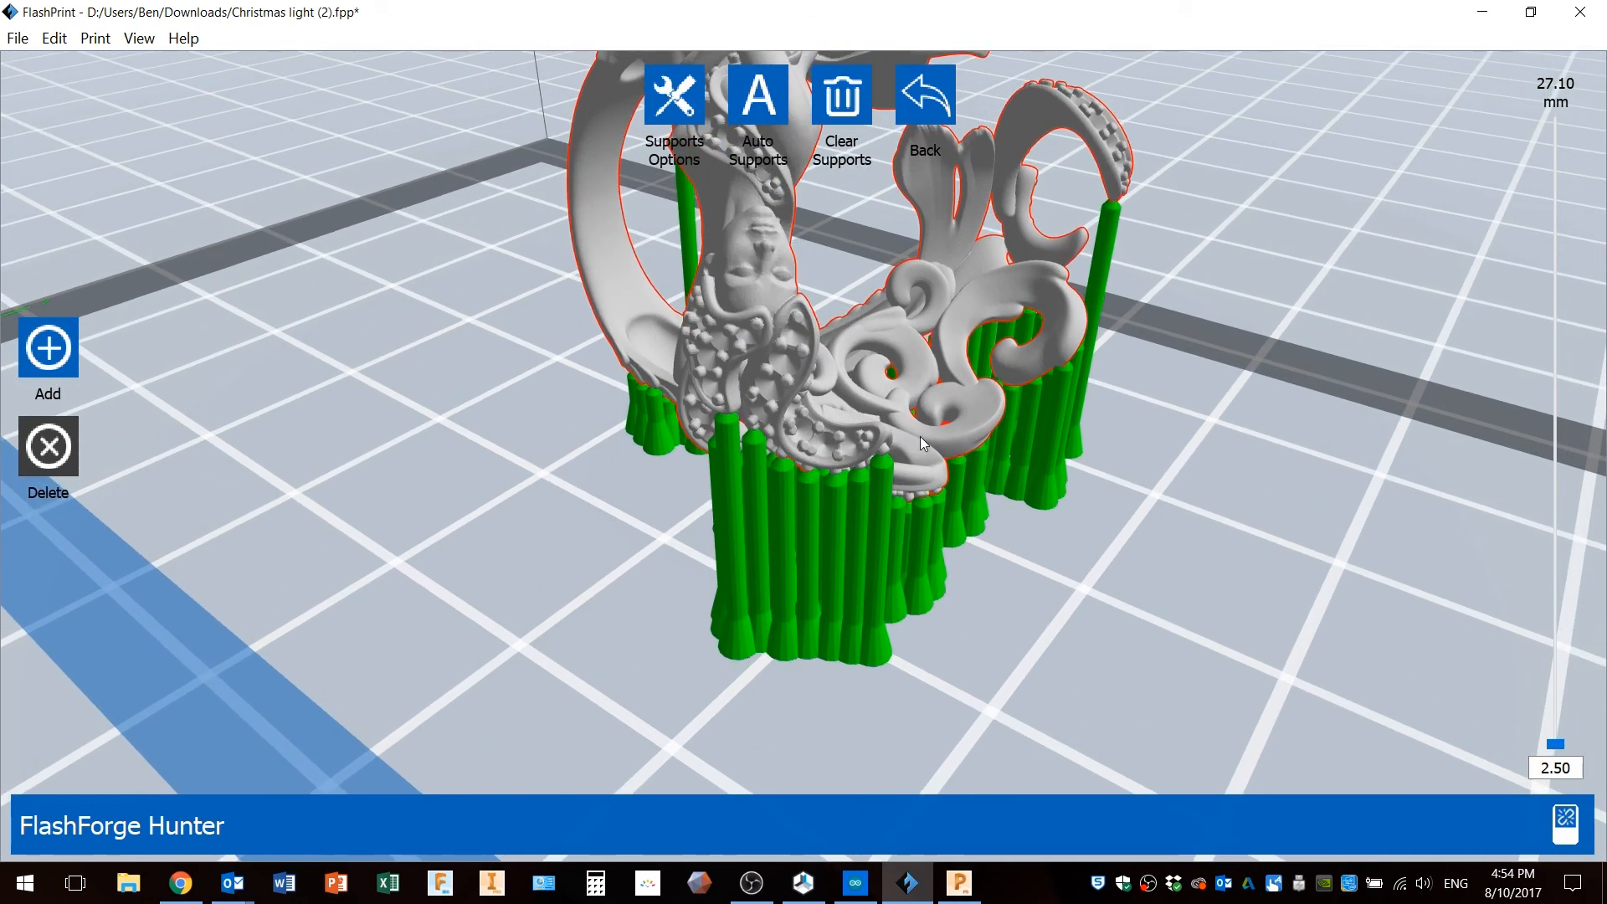
# Examine the new supports close up beneath the ring's decorative top.
pyautogui.scroll(5, 825, 449)
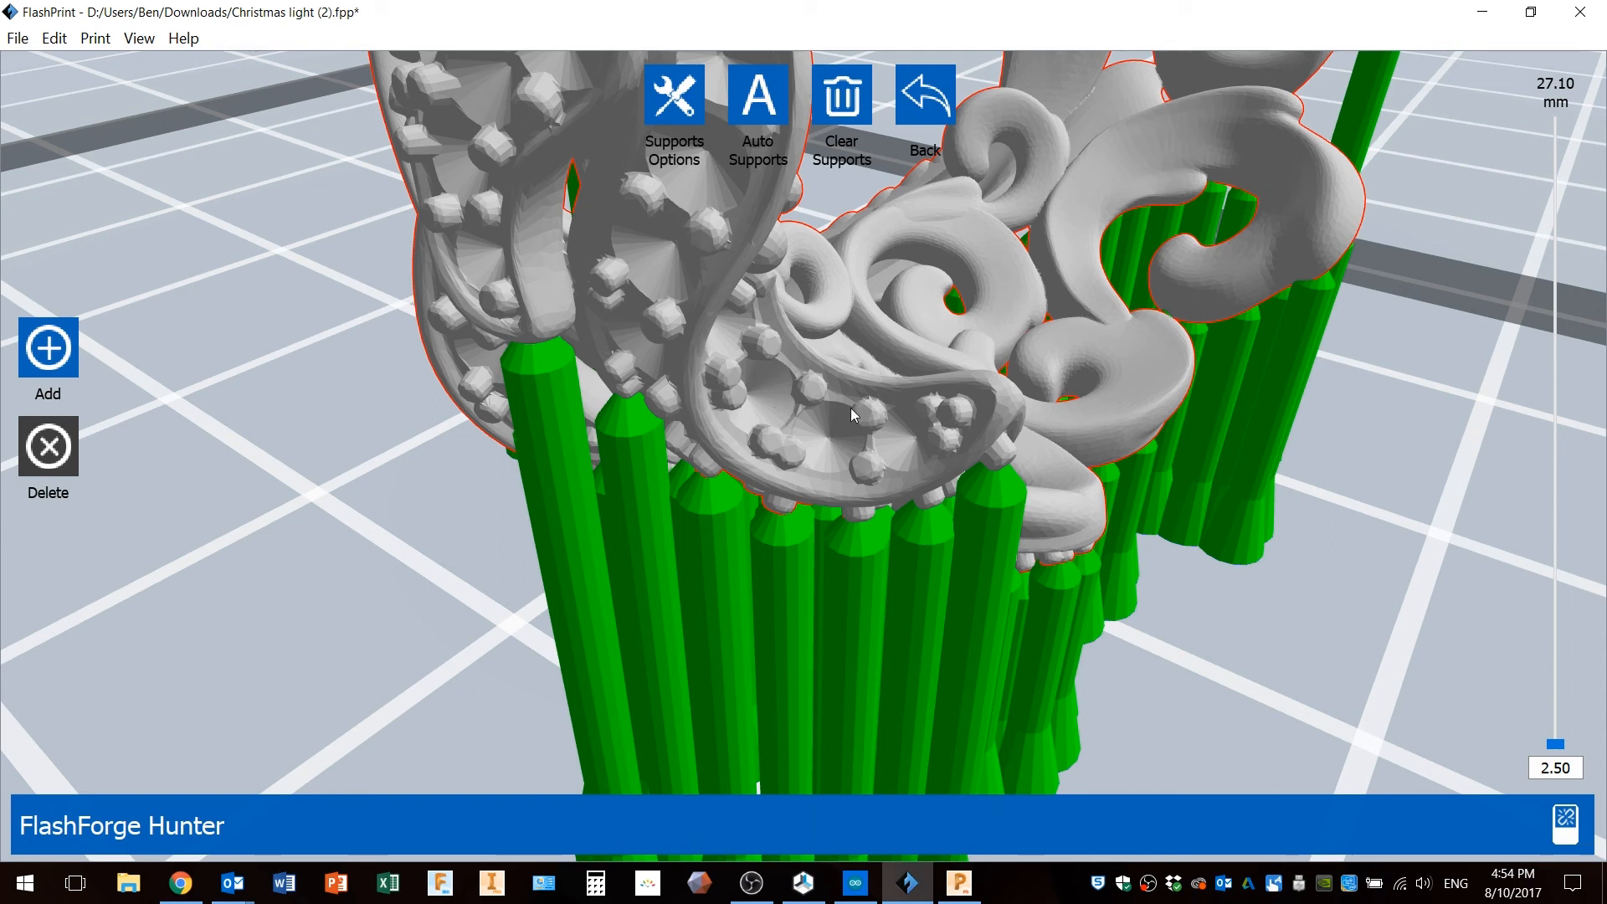
pyautogui.moveTo(867, 460); pyautogui.dragTo(906, 436, button='right')
pyautogui.moveTo(971, 397); pyautogui.dragTo(826, 429, button='middle')
pyautogui.moveTo(825, 430); pyautogui.dragTo(792, 408, button='right')
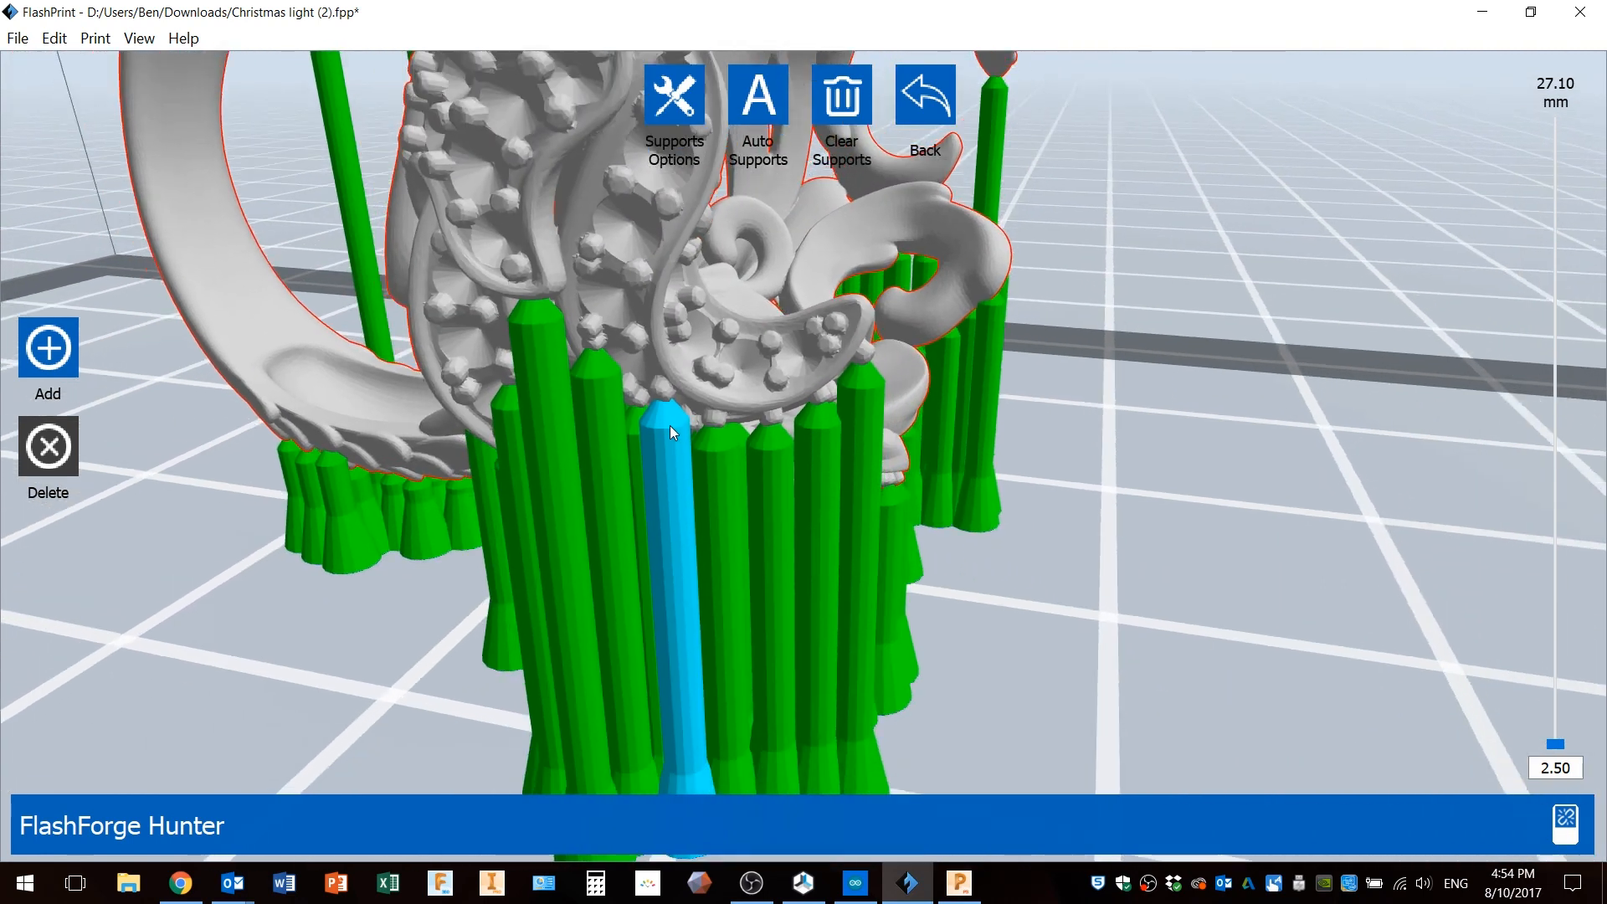
pyautogui.scroll(-3, 669, 427)
pyautogui.moveTo(661, 445); pyautogui.dragTo(697, 457, button='right')
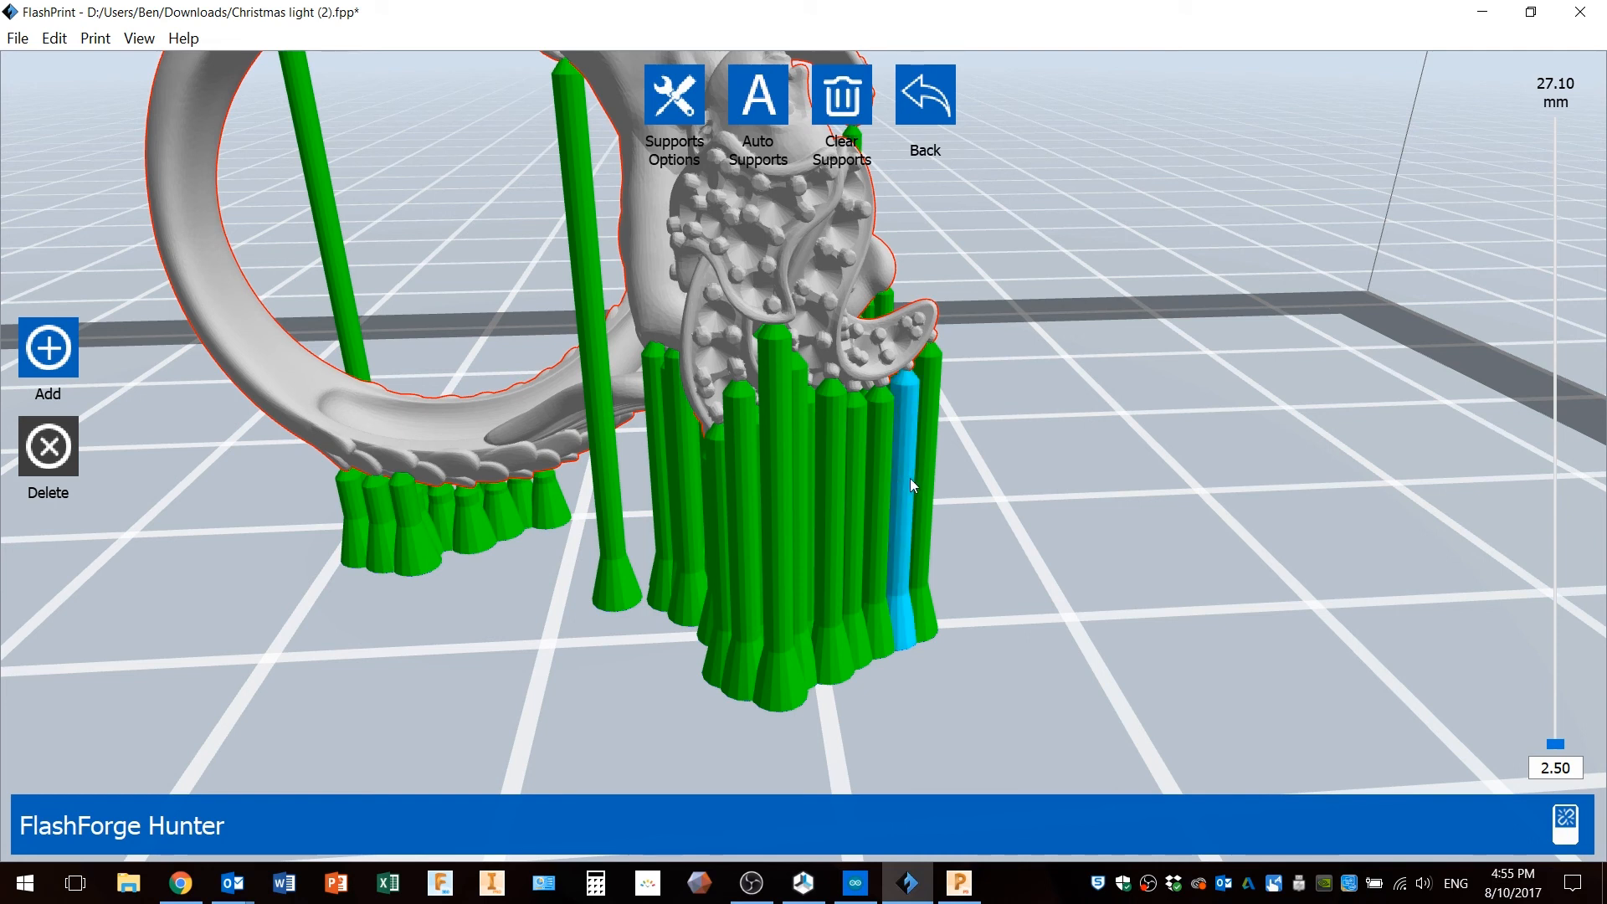
pyautogui.moveTo(947, 470); pyautogui.dragTo(894, 466)
pyautogui.moveTo(695, 535); pyautogui.dragTo(850, 510)
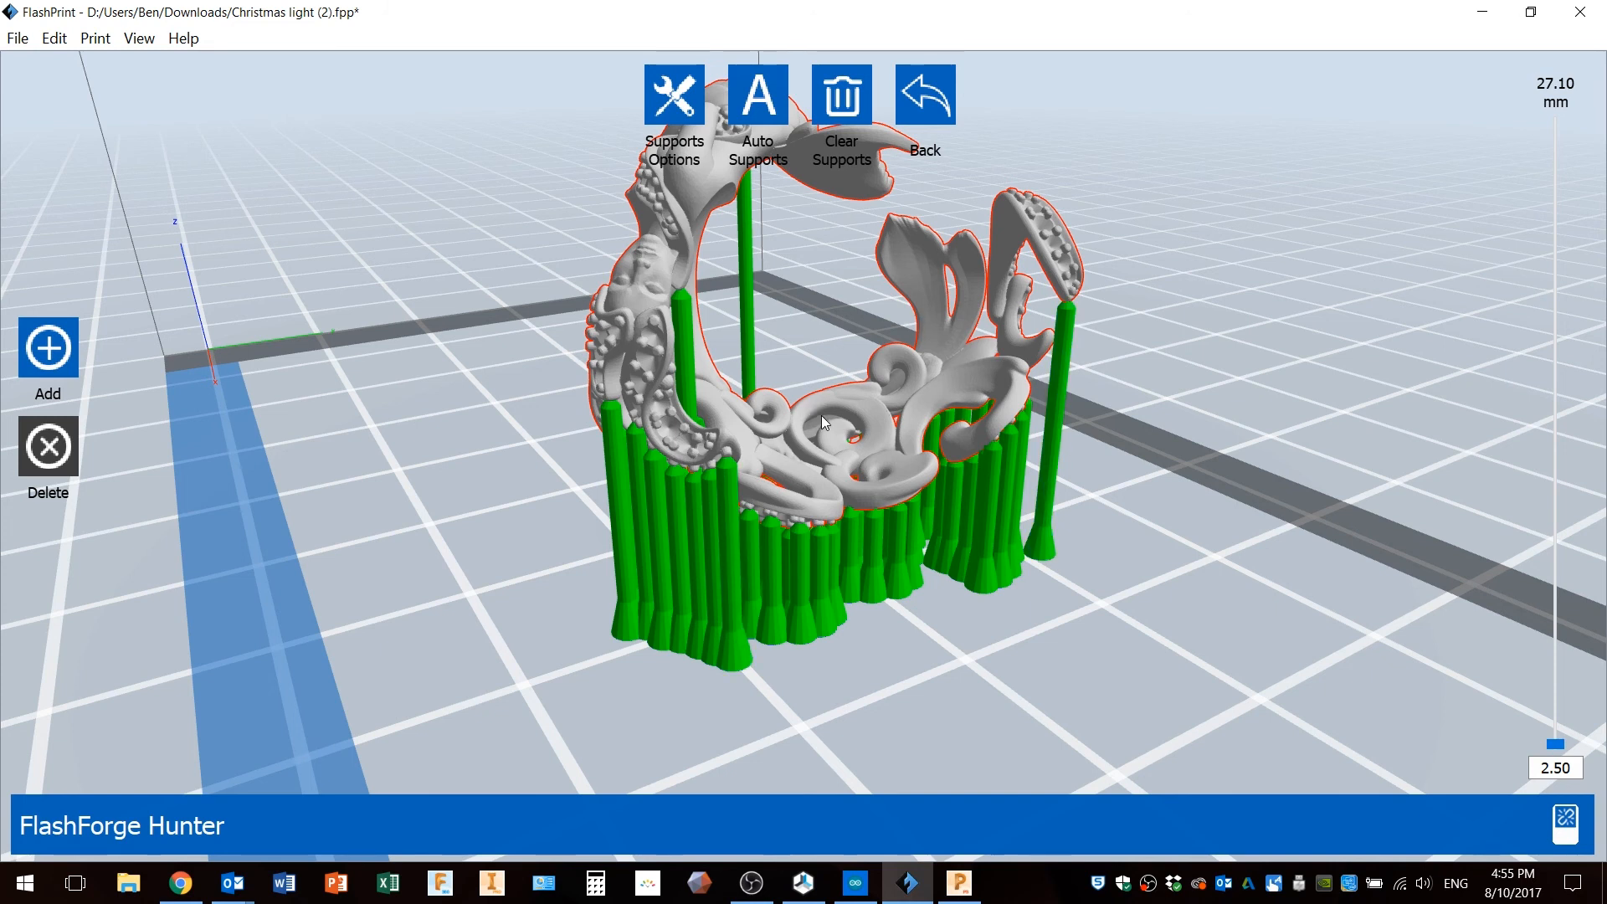
pyautogui.moveTo(674, 407); pyautogui.dragTo(747, 406)
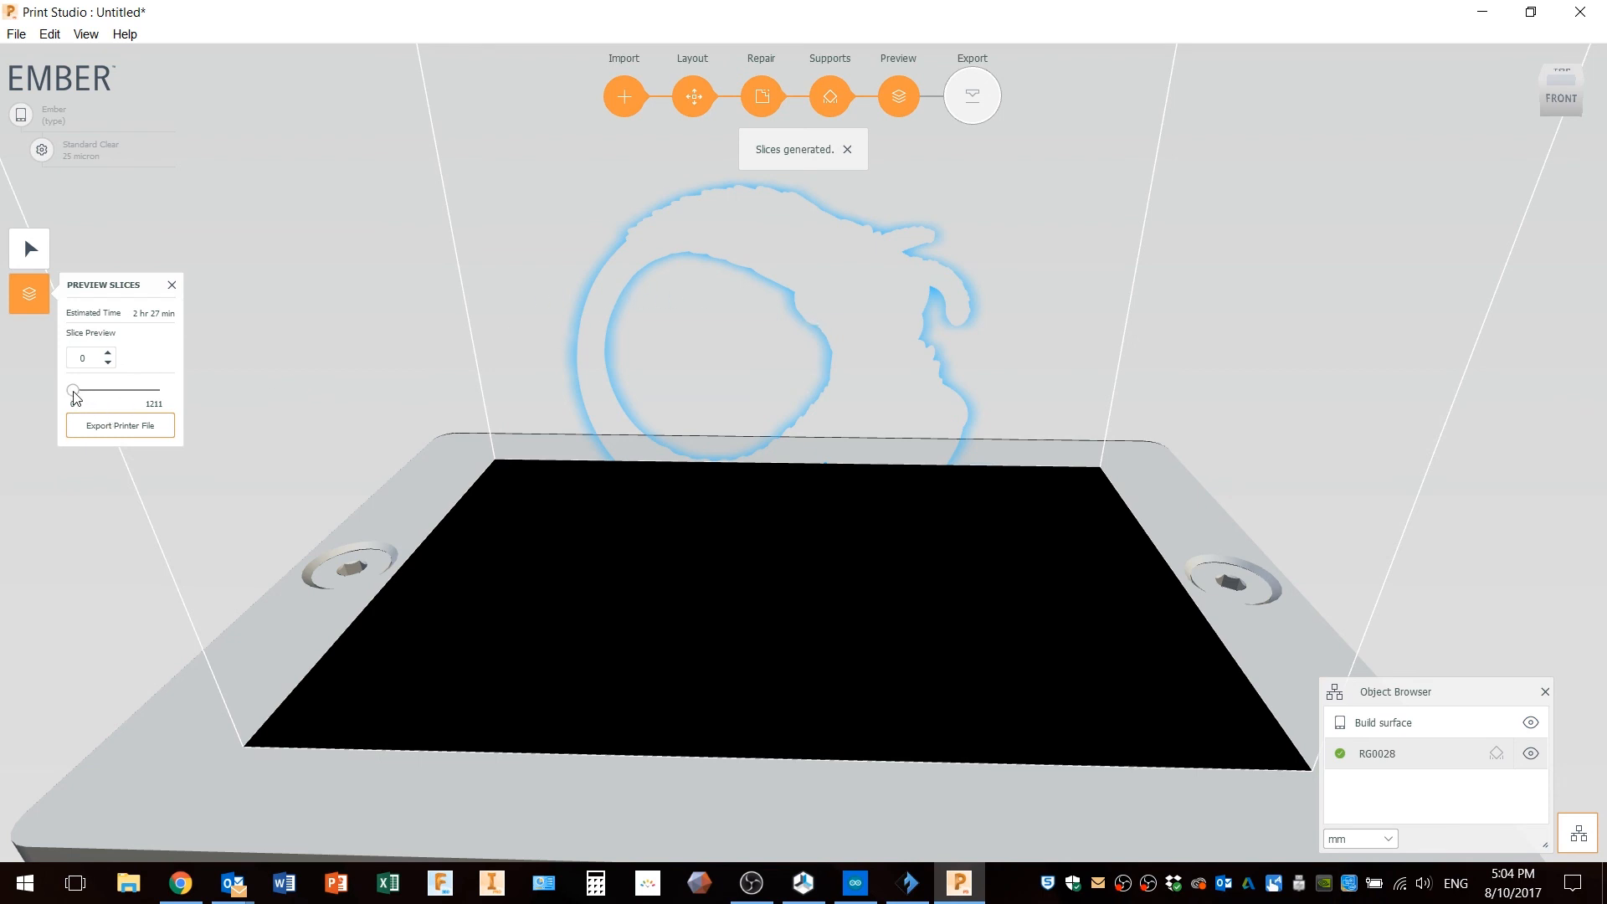
# In Print Studio, scrub the slice preview up to about layer 303.
pyautogui.moveTo(75, 391); pyautogui.dragTo(95, 395)
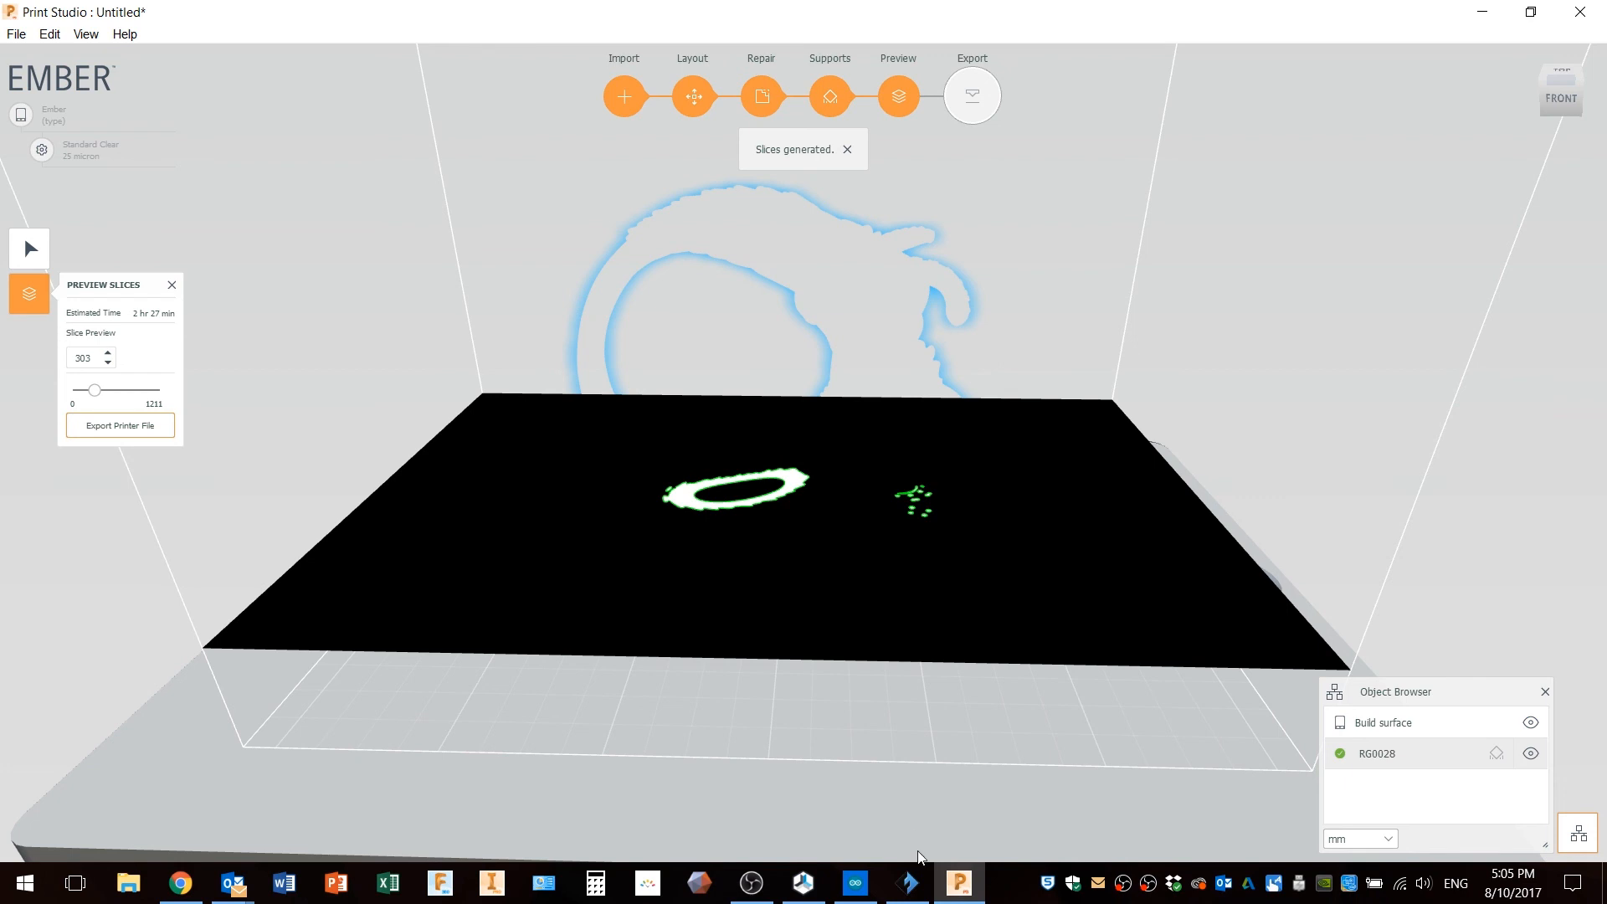
# Switch to FlashPrint and examine the ring's supports close up beneath its decorative top.
pyautogui.click(908, 883)
pyautogui.moveTo(1048, 591); pyautogui.dragTo(1011, 605)
pyautogui.moveTo(892, 590); pyautogui.dragTo(634, 466)
pyautogui.scroll(6, 634, 465)
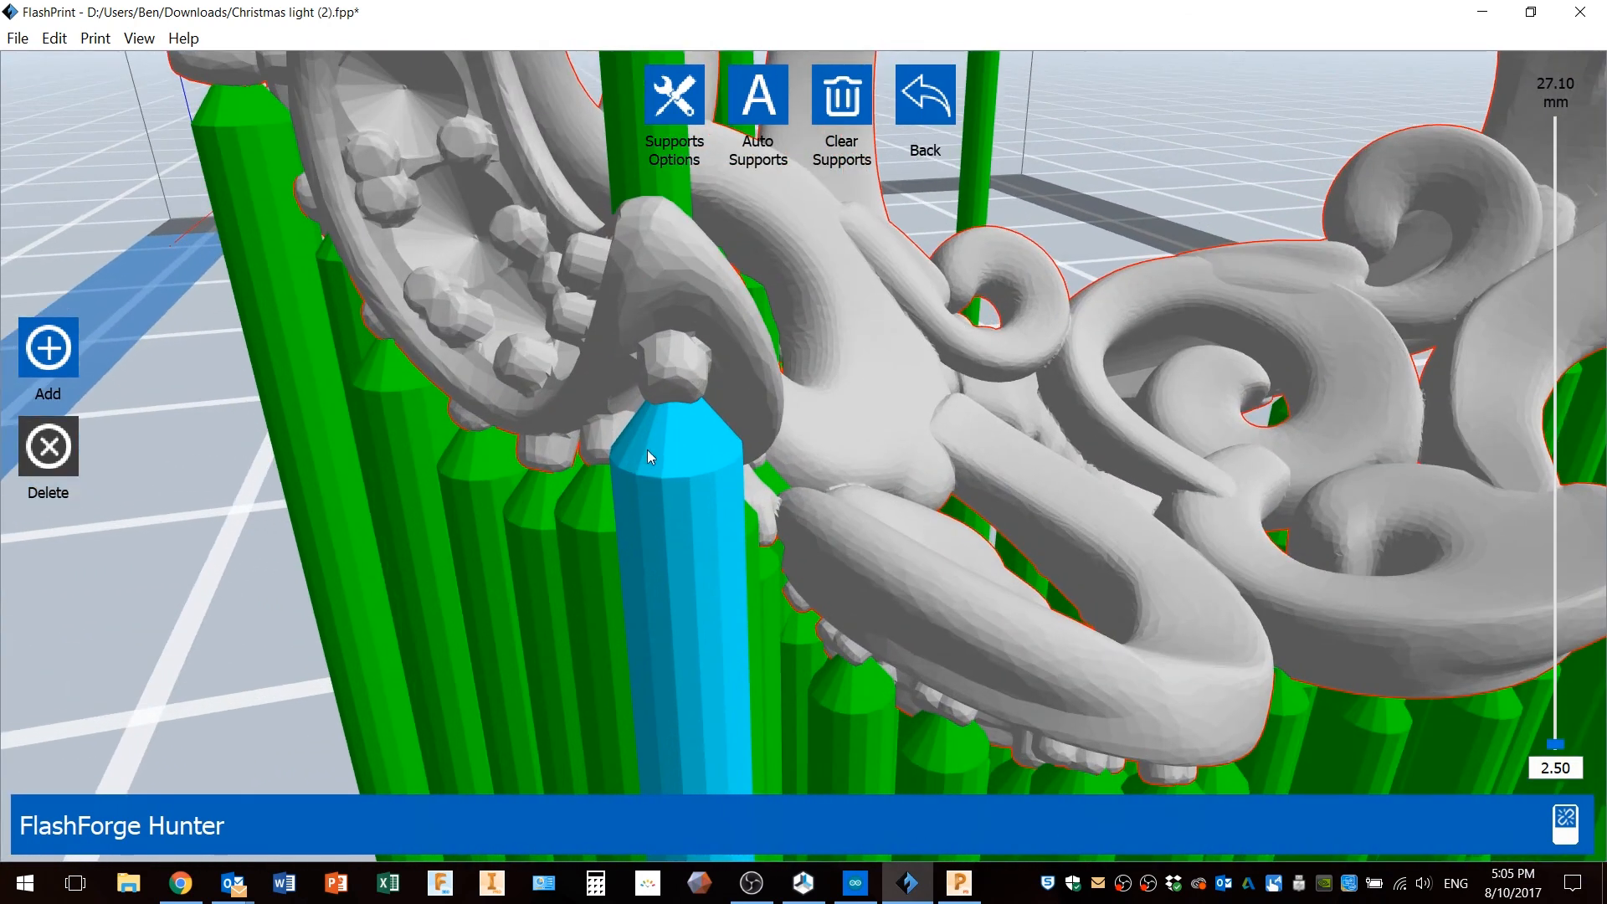
pyautogui.moveTo(646, 449); pyautogui.dragTo(661, 452, button='right')
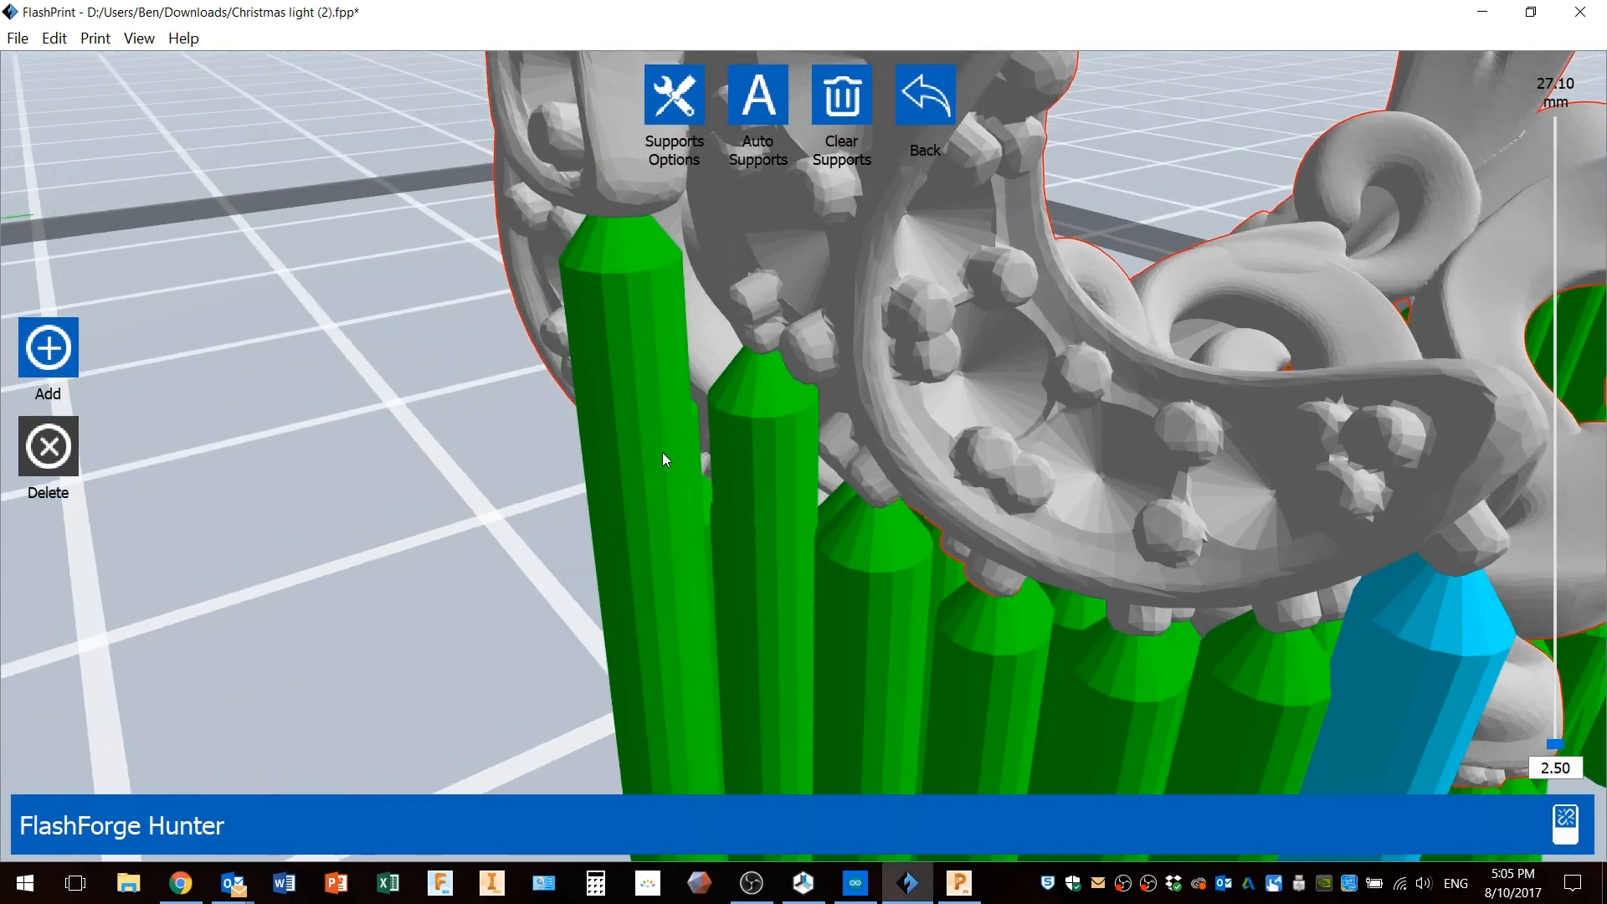
pyautogui.moveTo(1061, 544); pyautogui.dragTo(1008, 457, button='right')
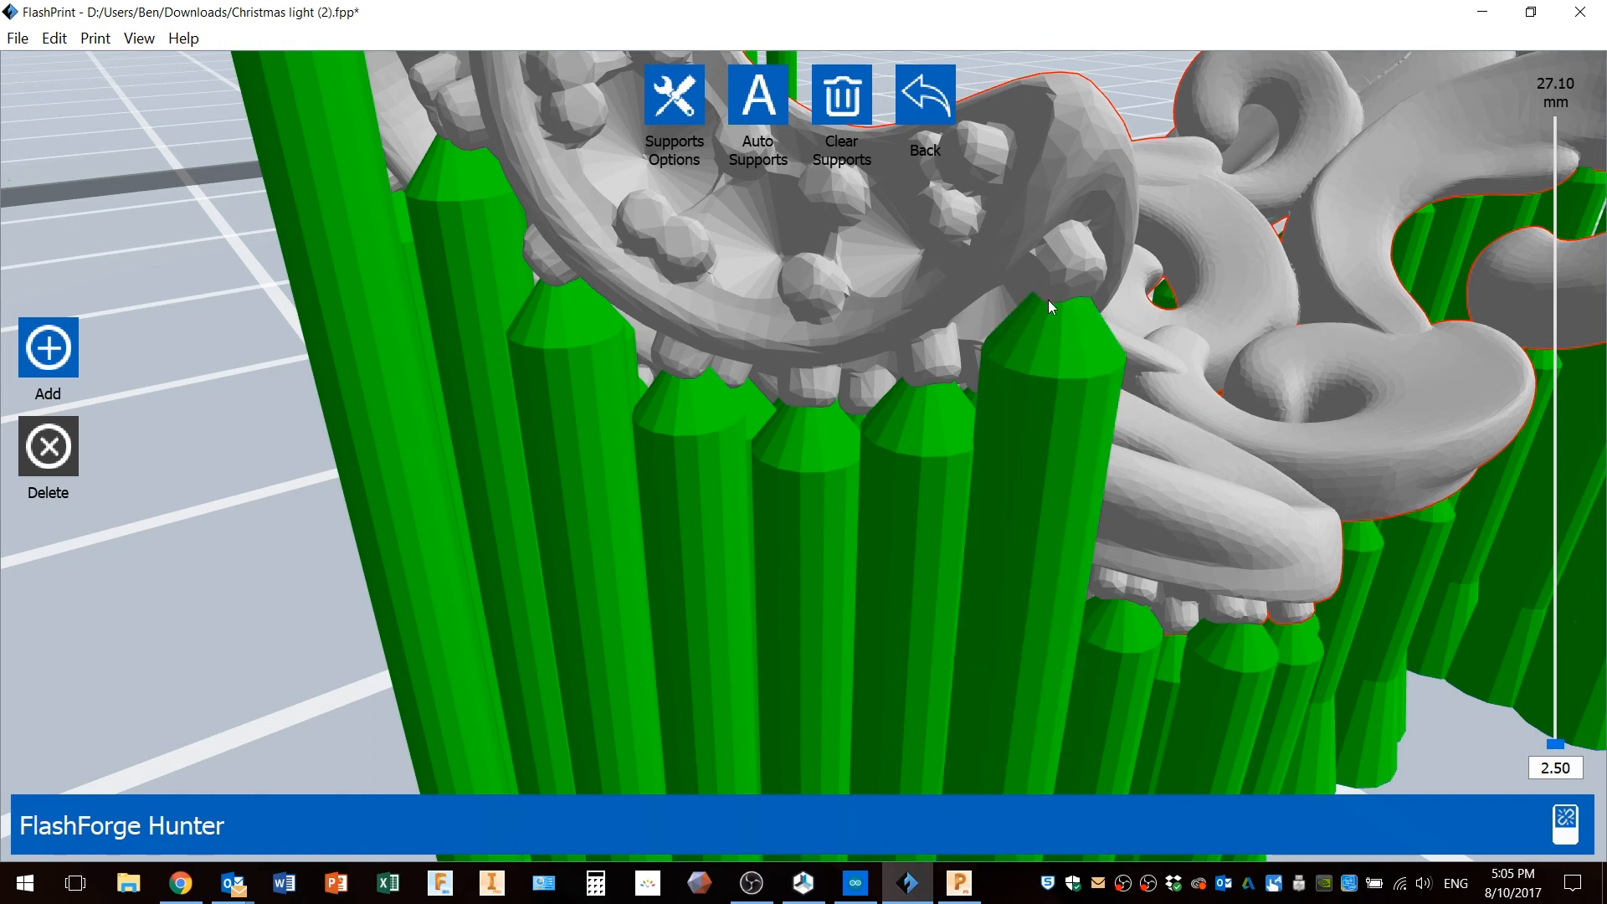
pyautogui.scroll(-3, 1068, 384)
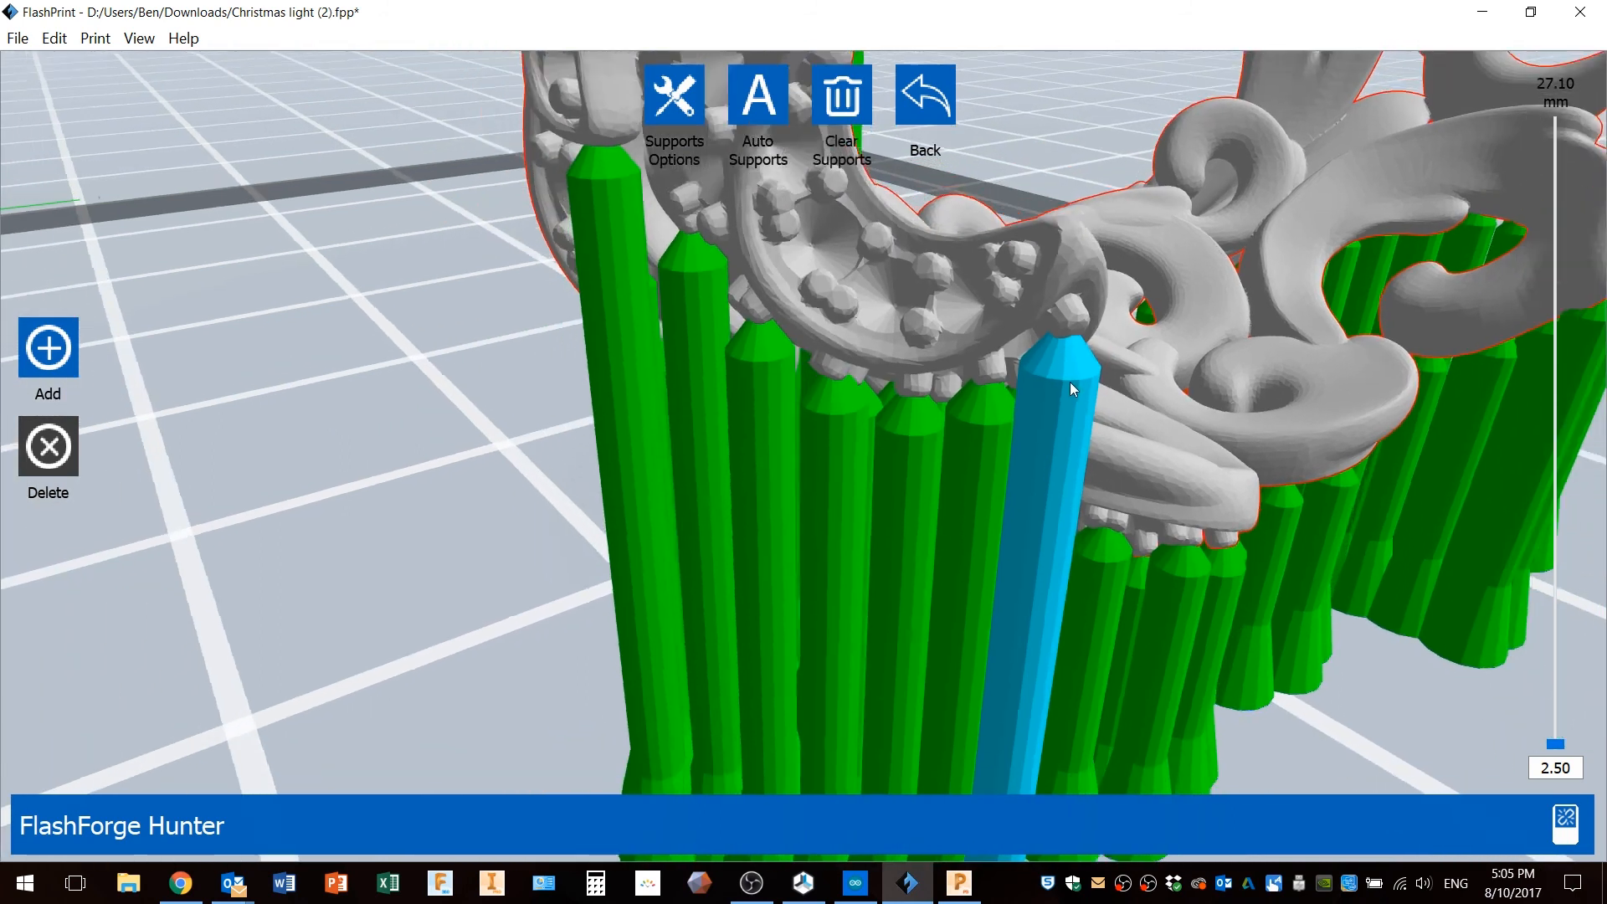
pyautogui.scroll(-5, 1069, 381)
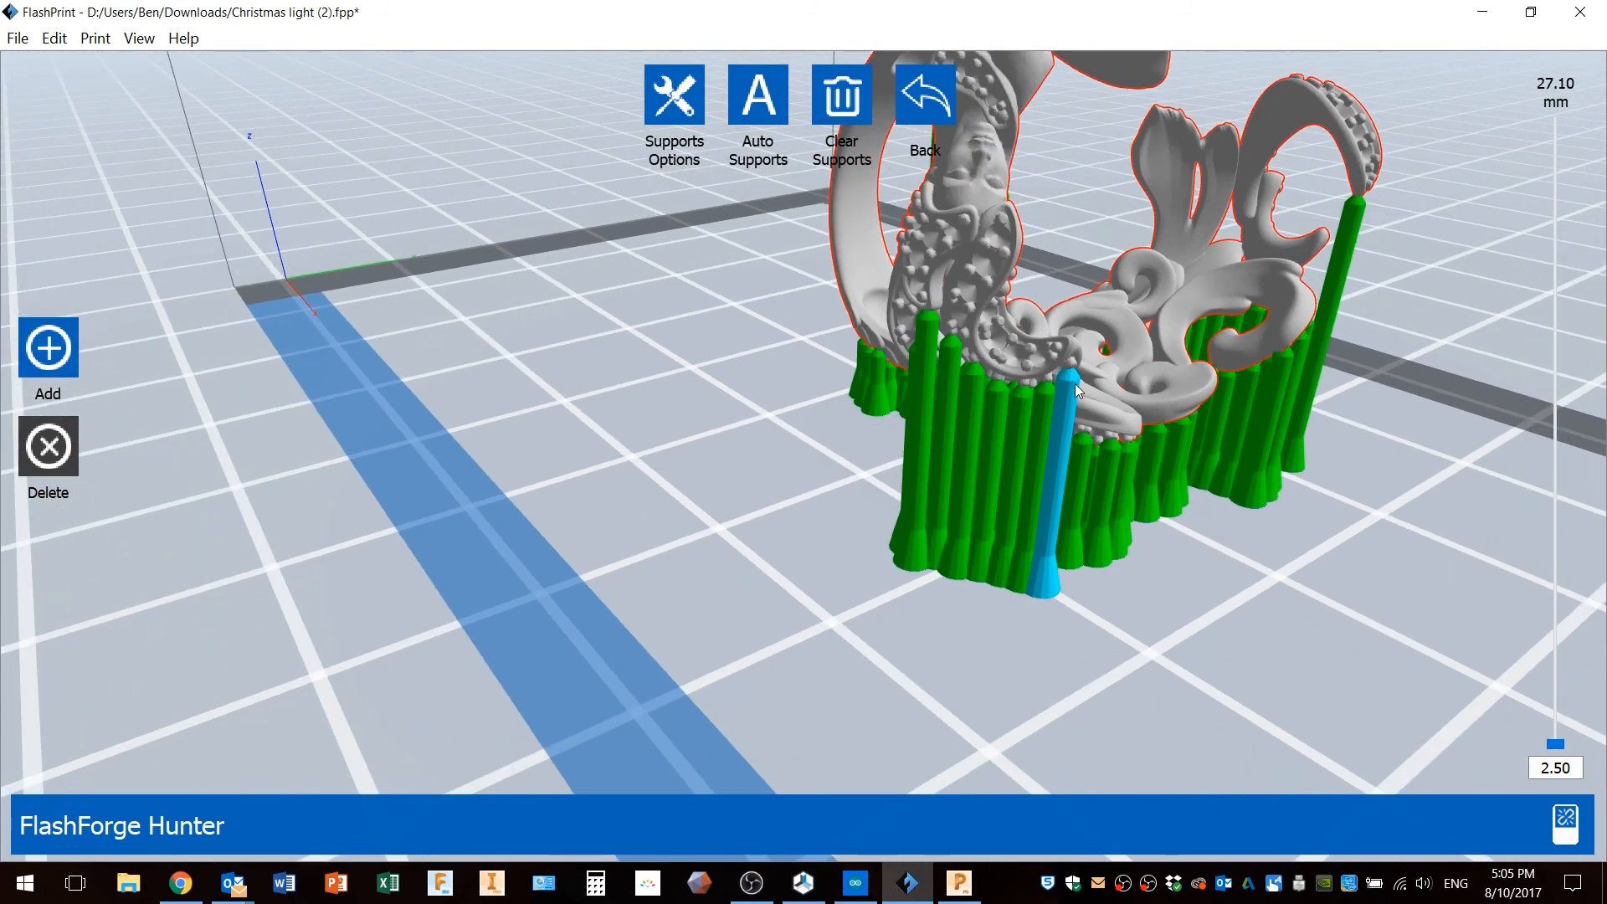
pyautogui.scroll(-1, 1075, 383)
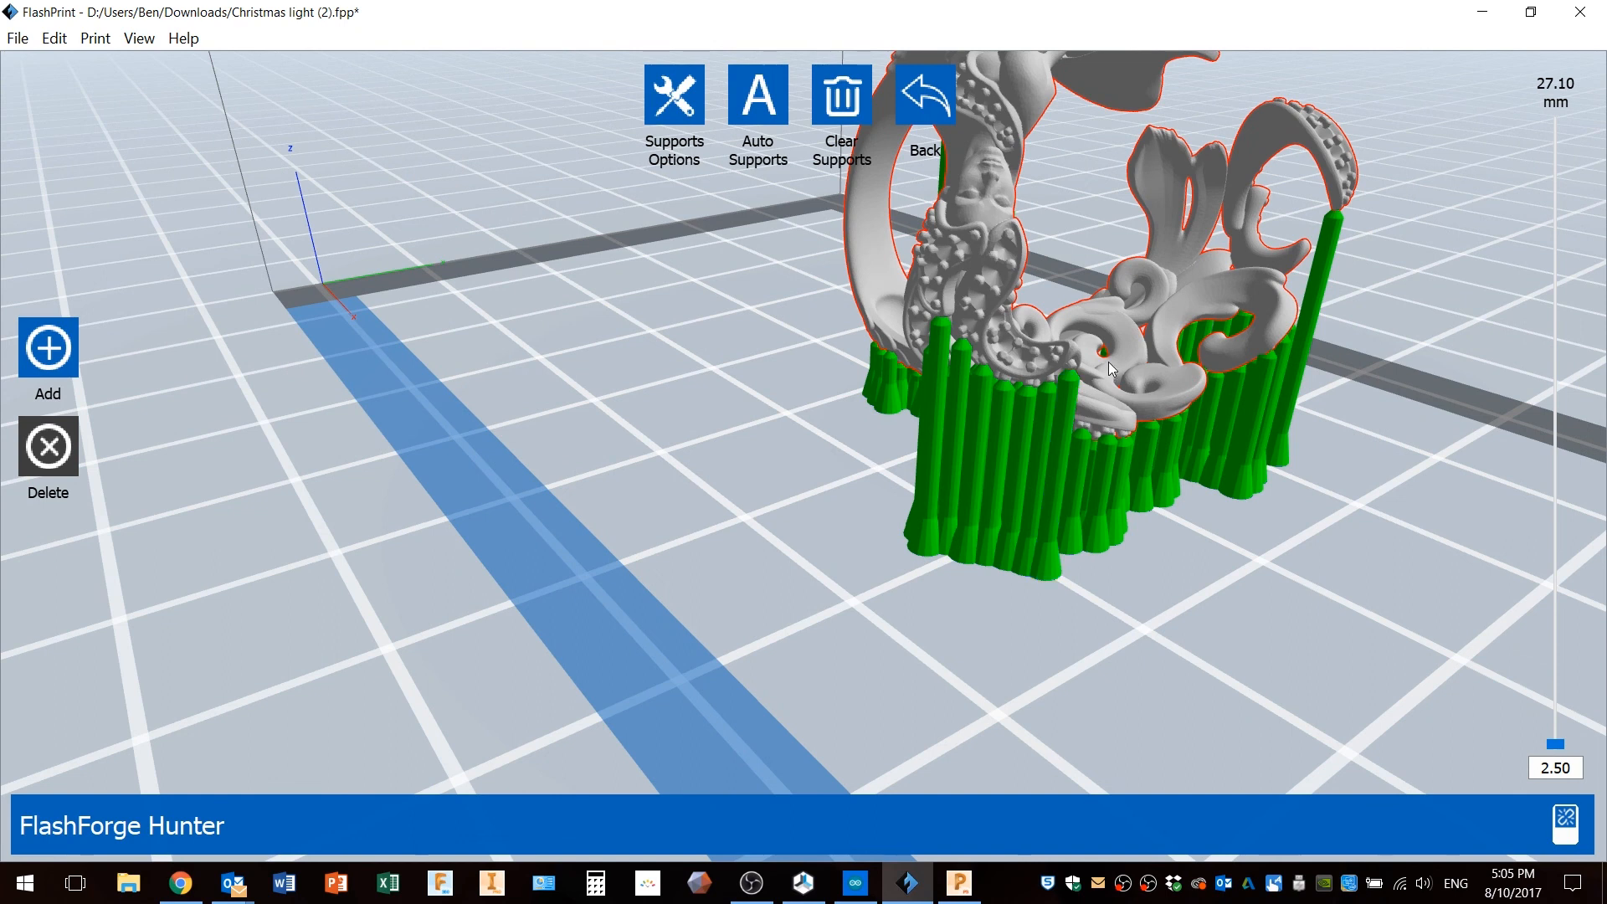
pyautogui.scroll(-1, 1086, 370)
# Orbit around the supported ring to examine its supports from all sides.
pyautogui.moveTo(1086, 370); pyautogui.dragTo(986, 415, button='middle')
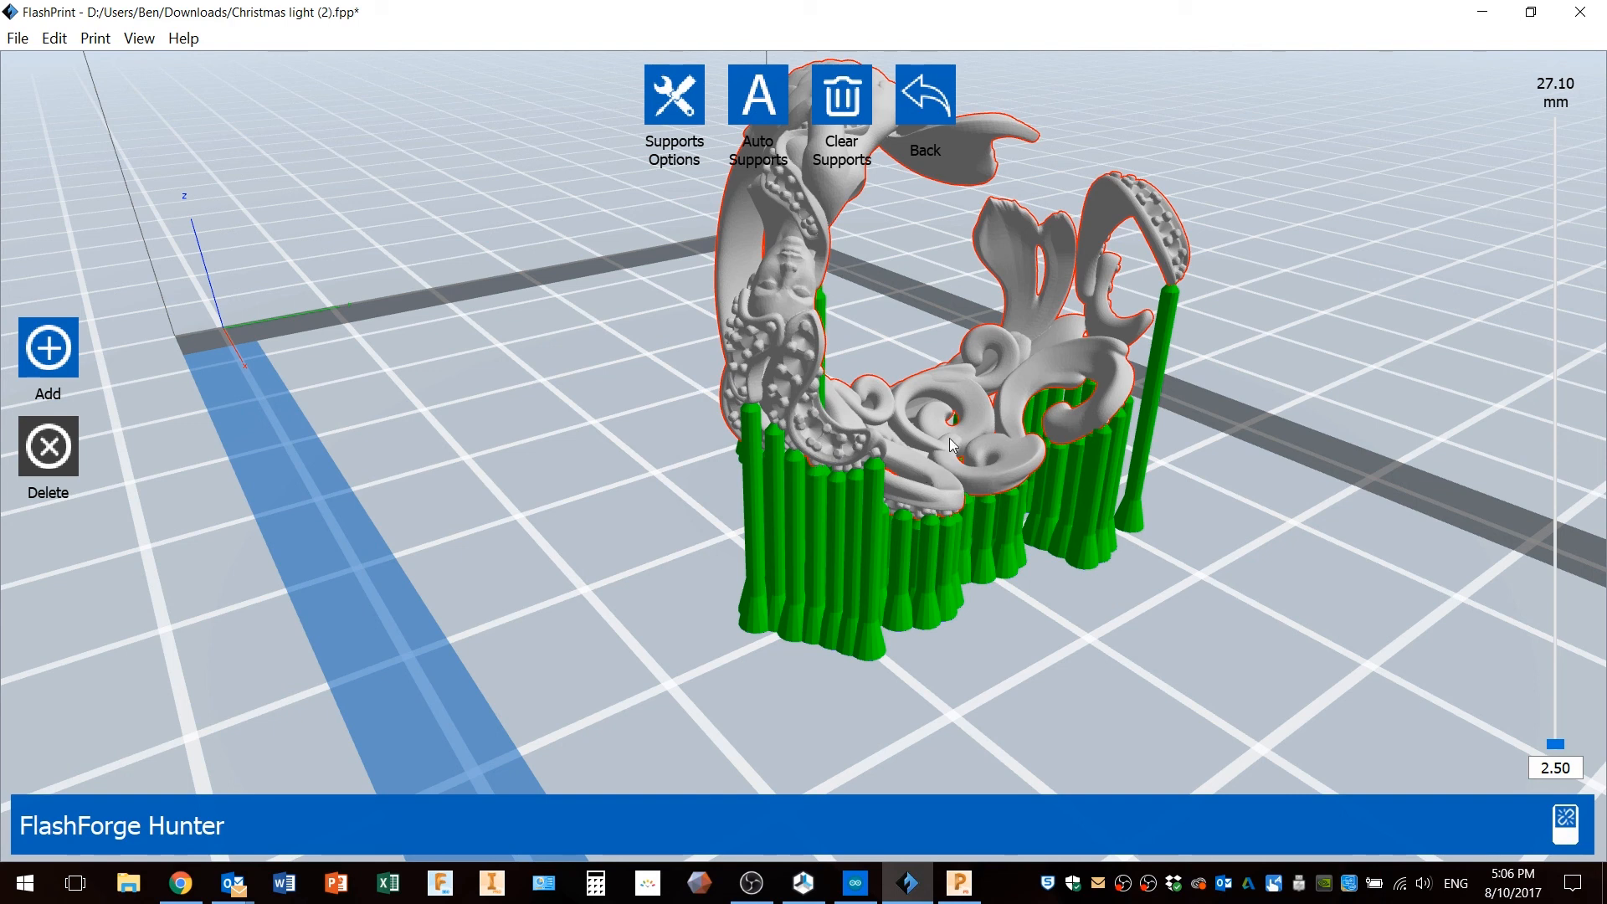
pyautogui.moveTo(949, 443); pyautogui.dragTo(889, 469, button='middle')
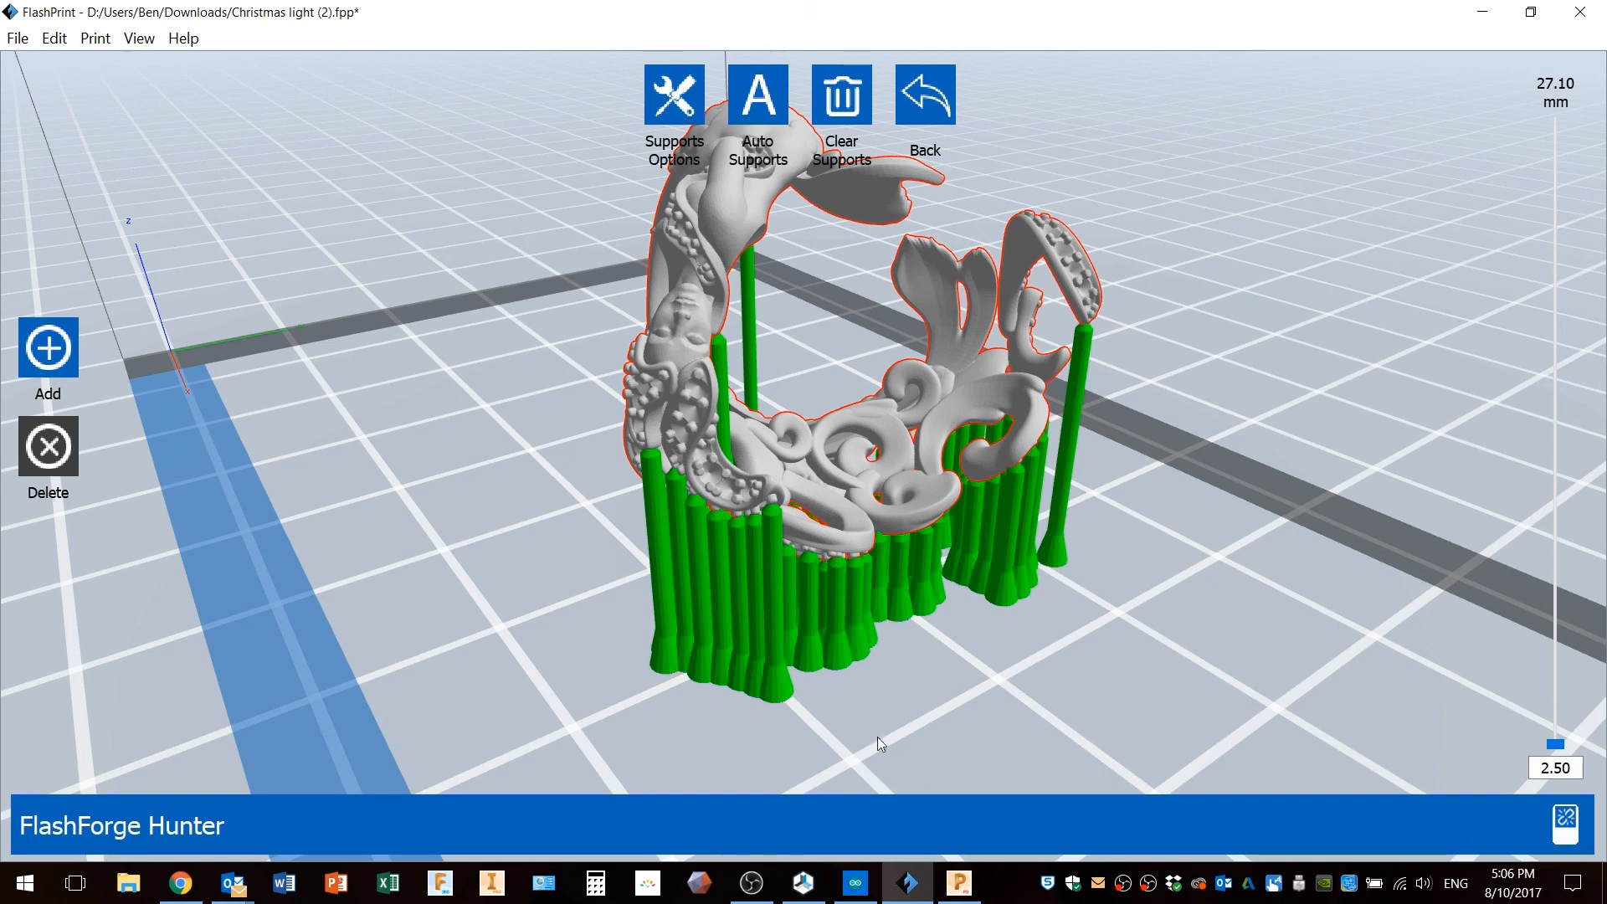
pyautogui.moveTo(831, 678); pyautogui.dragTo(868, 676)
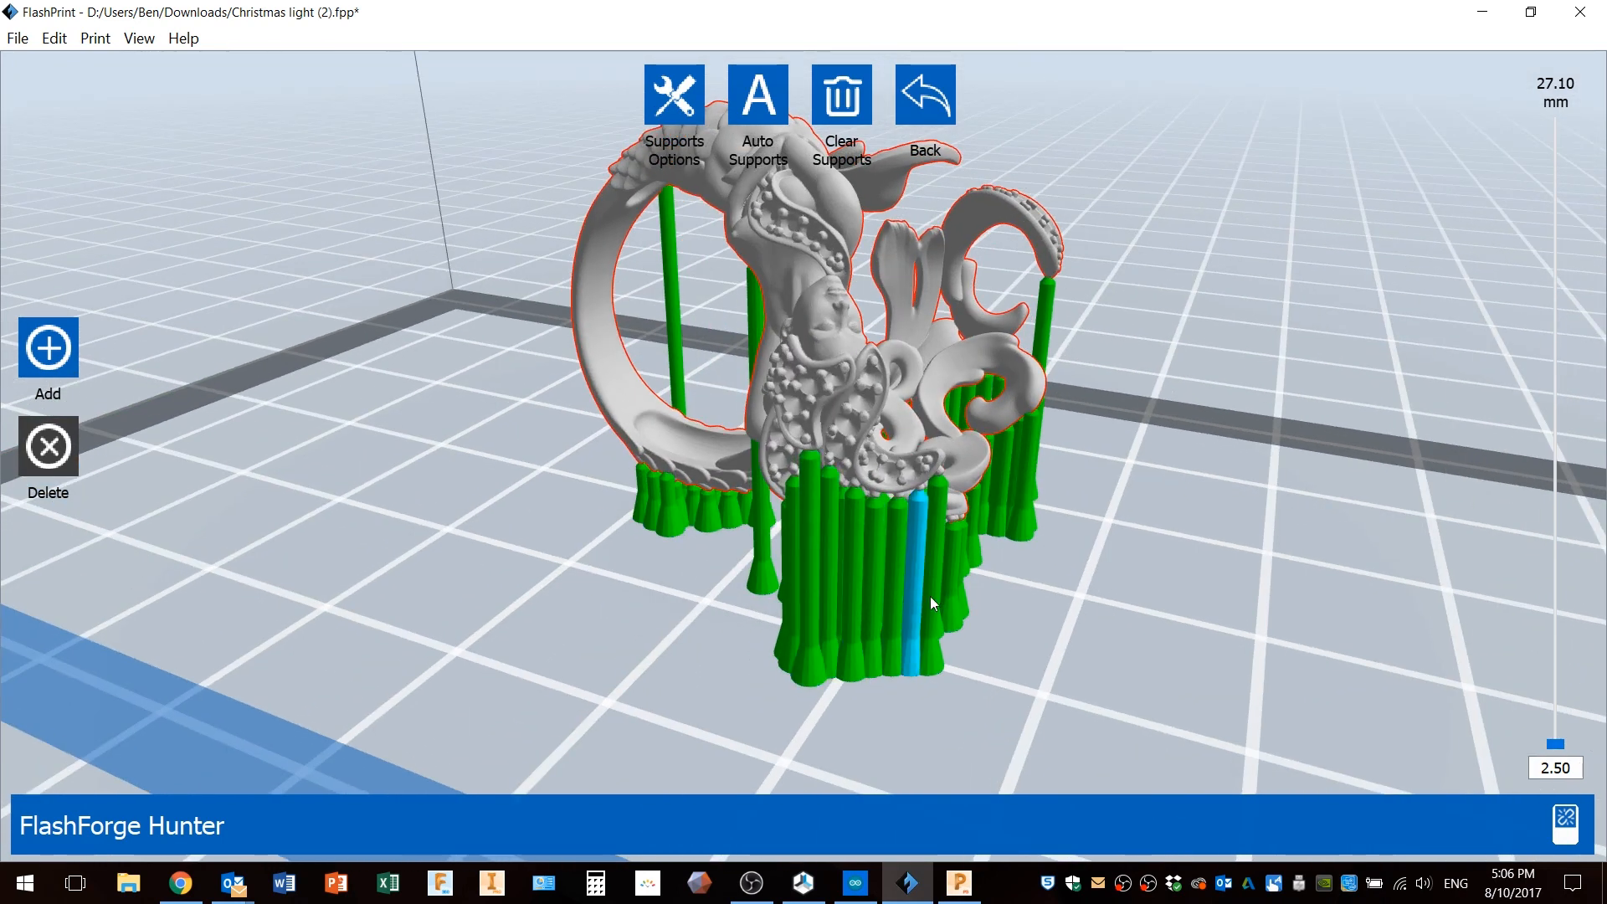
pyautogui.moveTo(987, 619); pyautogui.dragTo(957, 624)
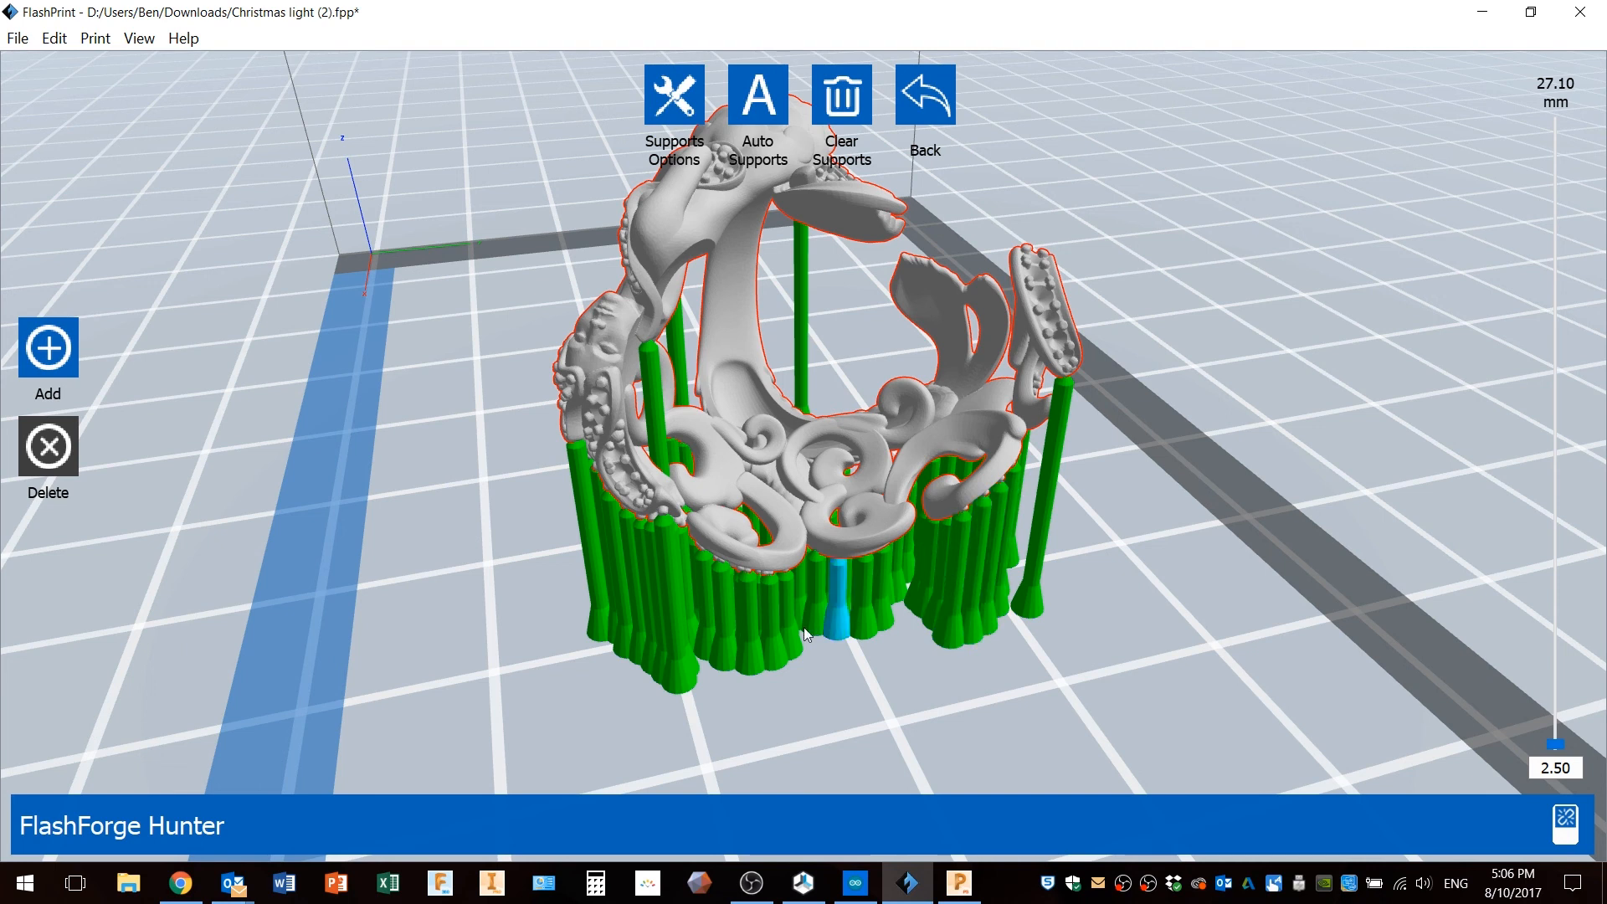
pyautogui.moveTo(845, 644); pyautogui.dragTo(836, 601, button='right')
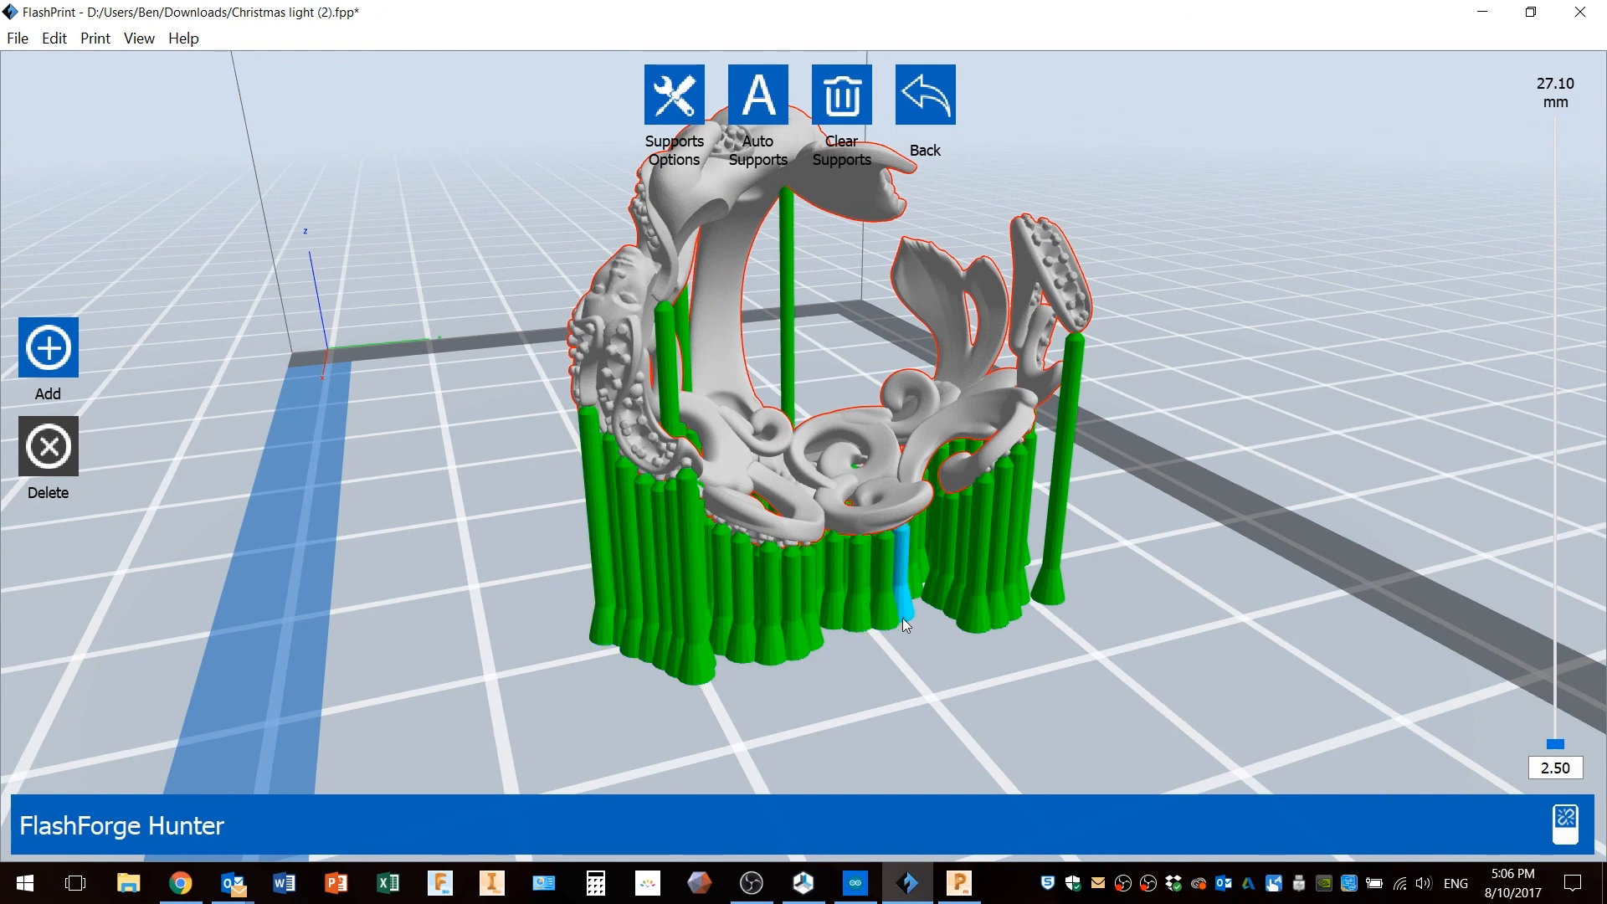
pyautogui.moveTo(1033, 661); pyautogui.dragTo(999, 658, button='right')
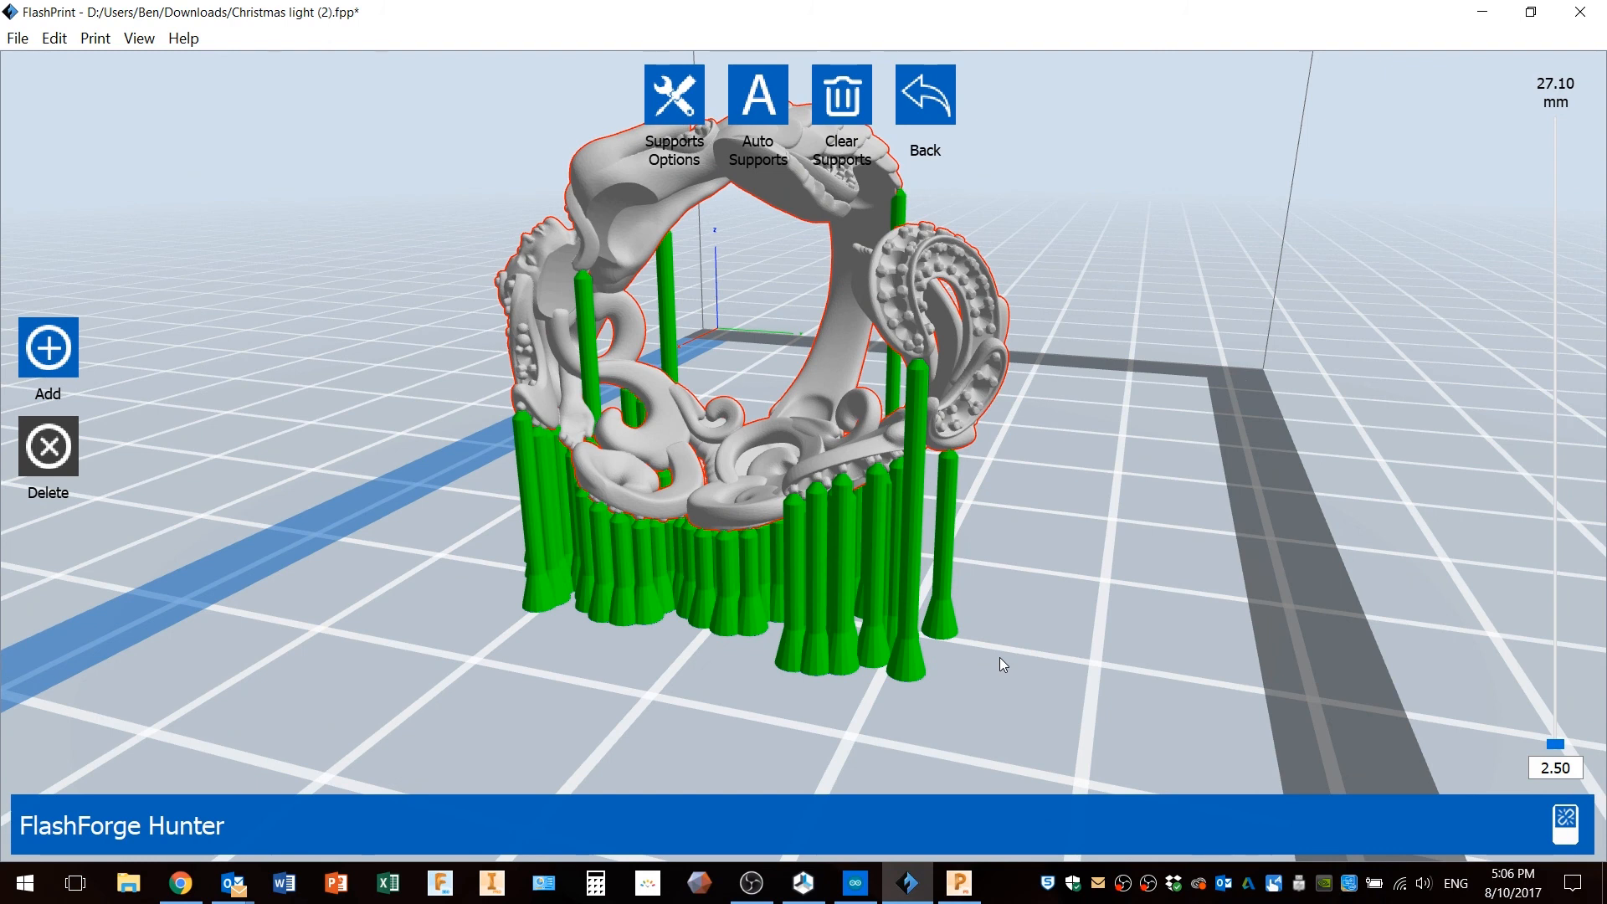
pyautogui.moveTo(816, 655); pyautogui.dragTo(830, 659, button='right')
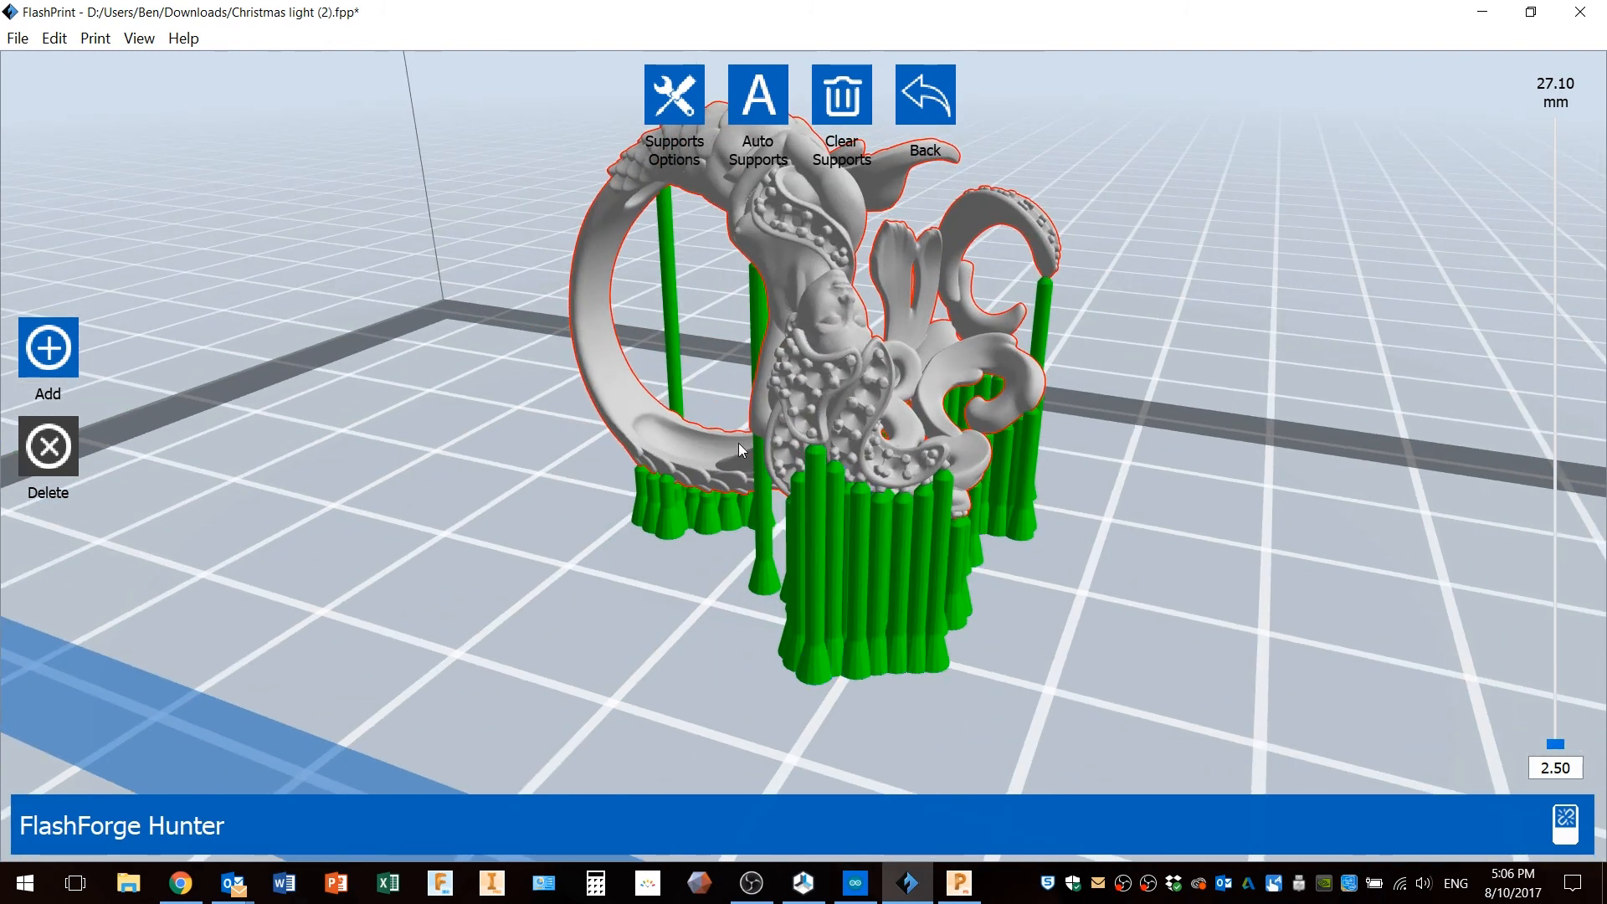
pyautogui.moveTo(718, 435); pyautogui.dragTo(798, 462, button='right')
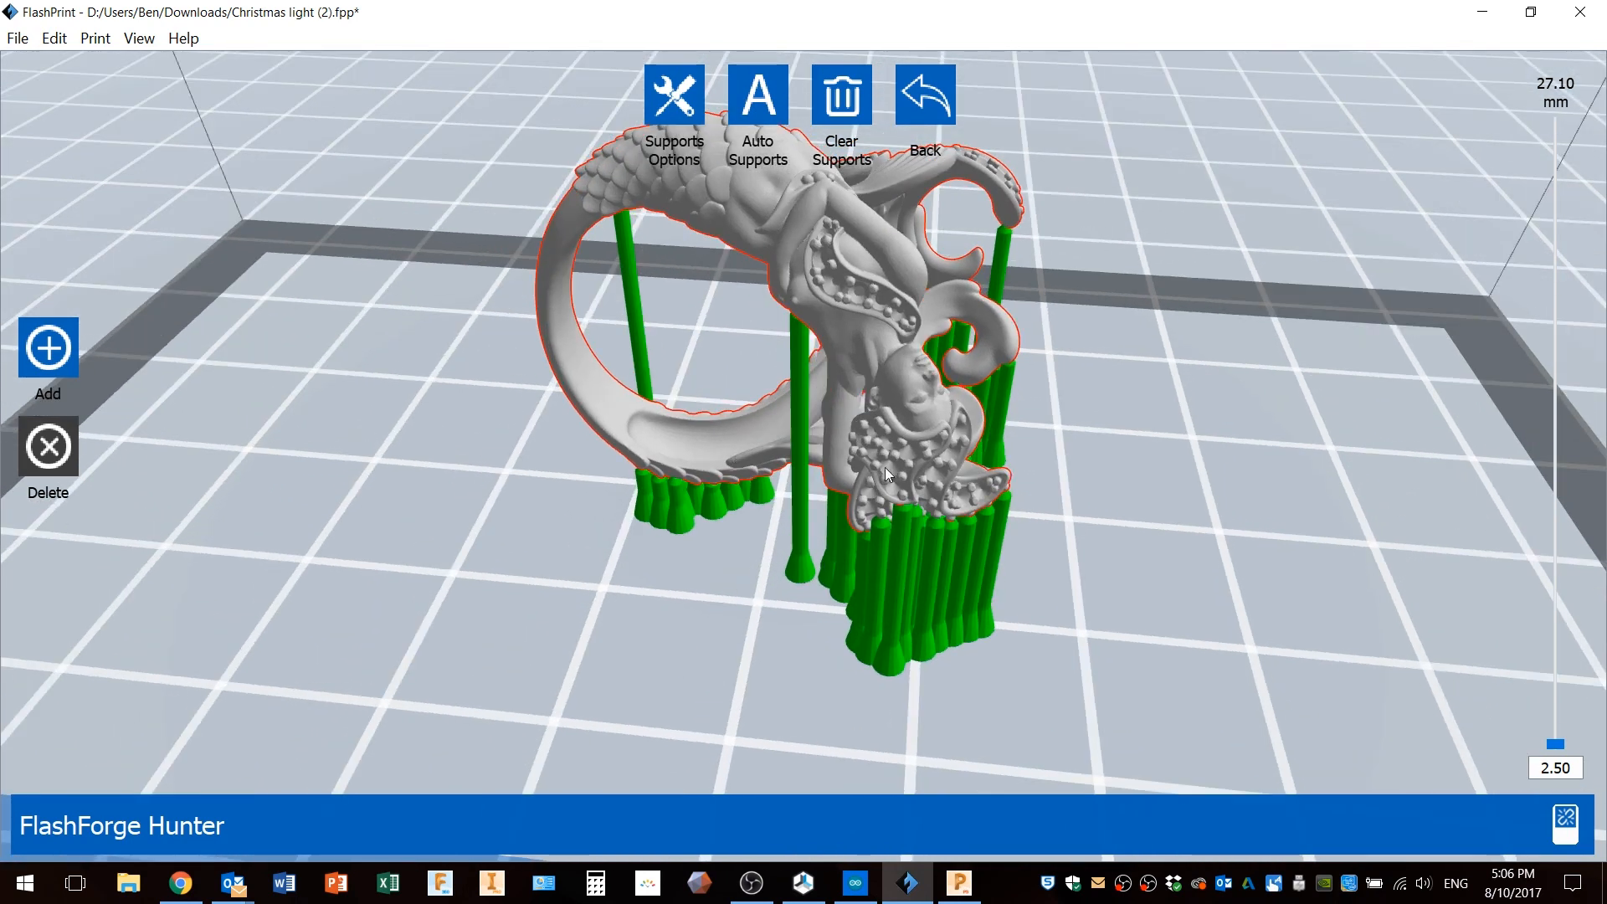
pyautogui.moveTo(1036, 569); pyautogui.dragTo(1022, 561, button='right')
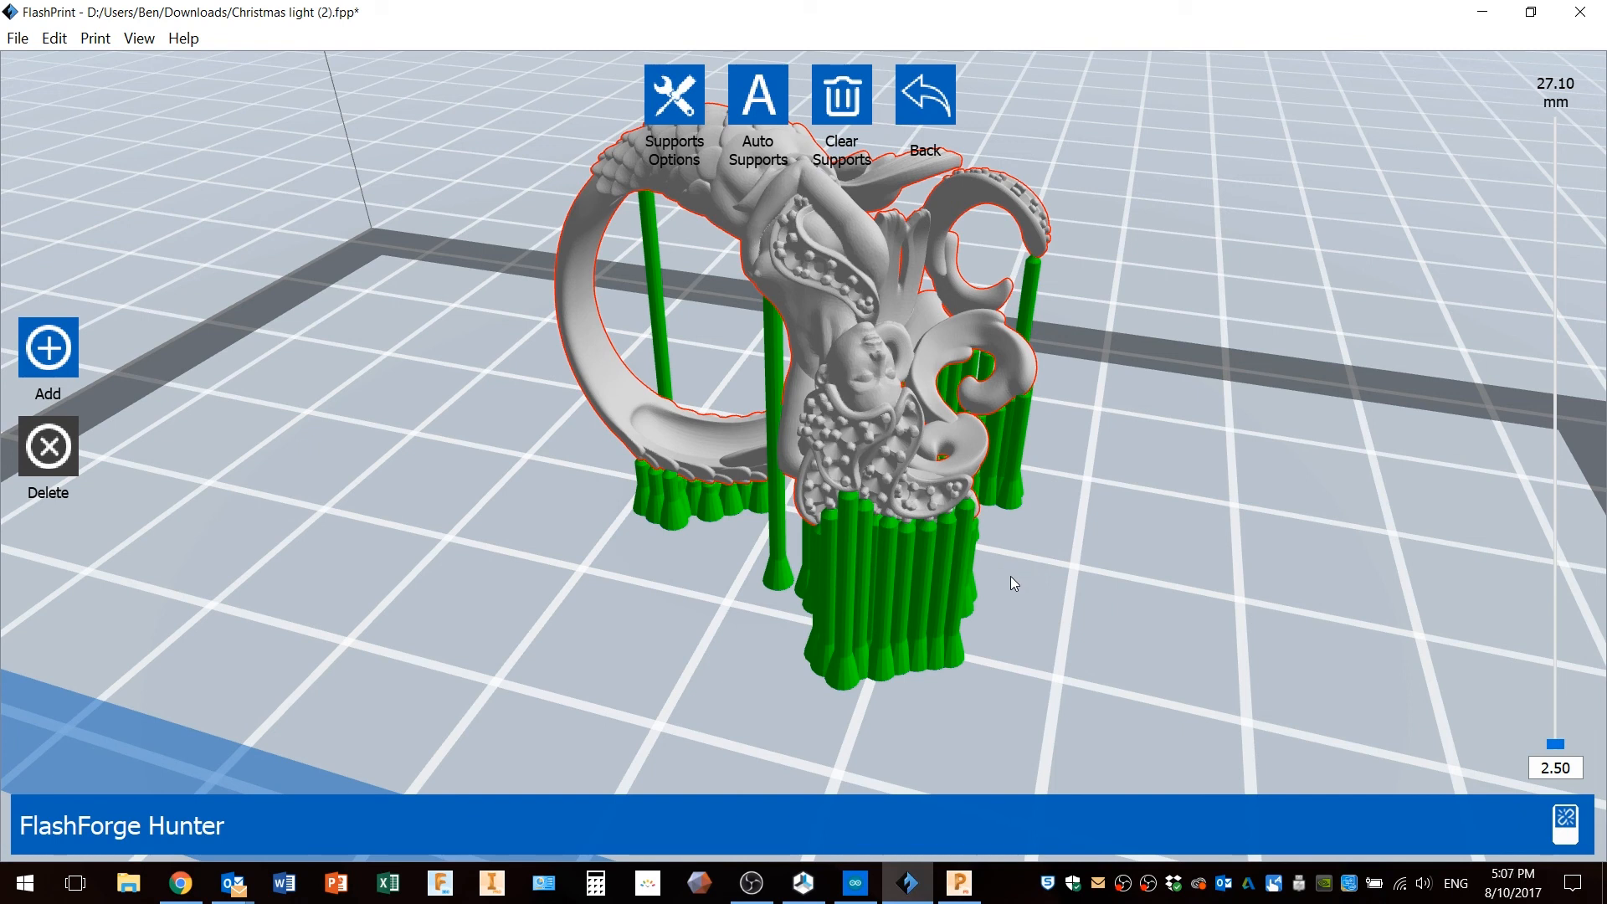
pyautogui.moveTo(1031, 584); pyautogui.dragTo(996, 575, button='right')
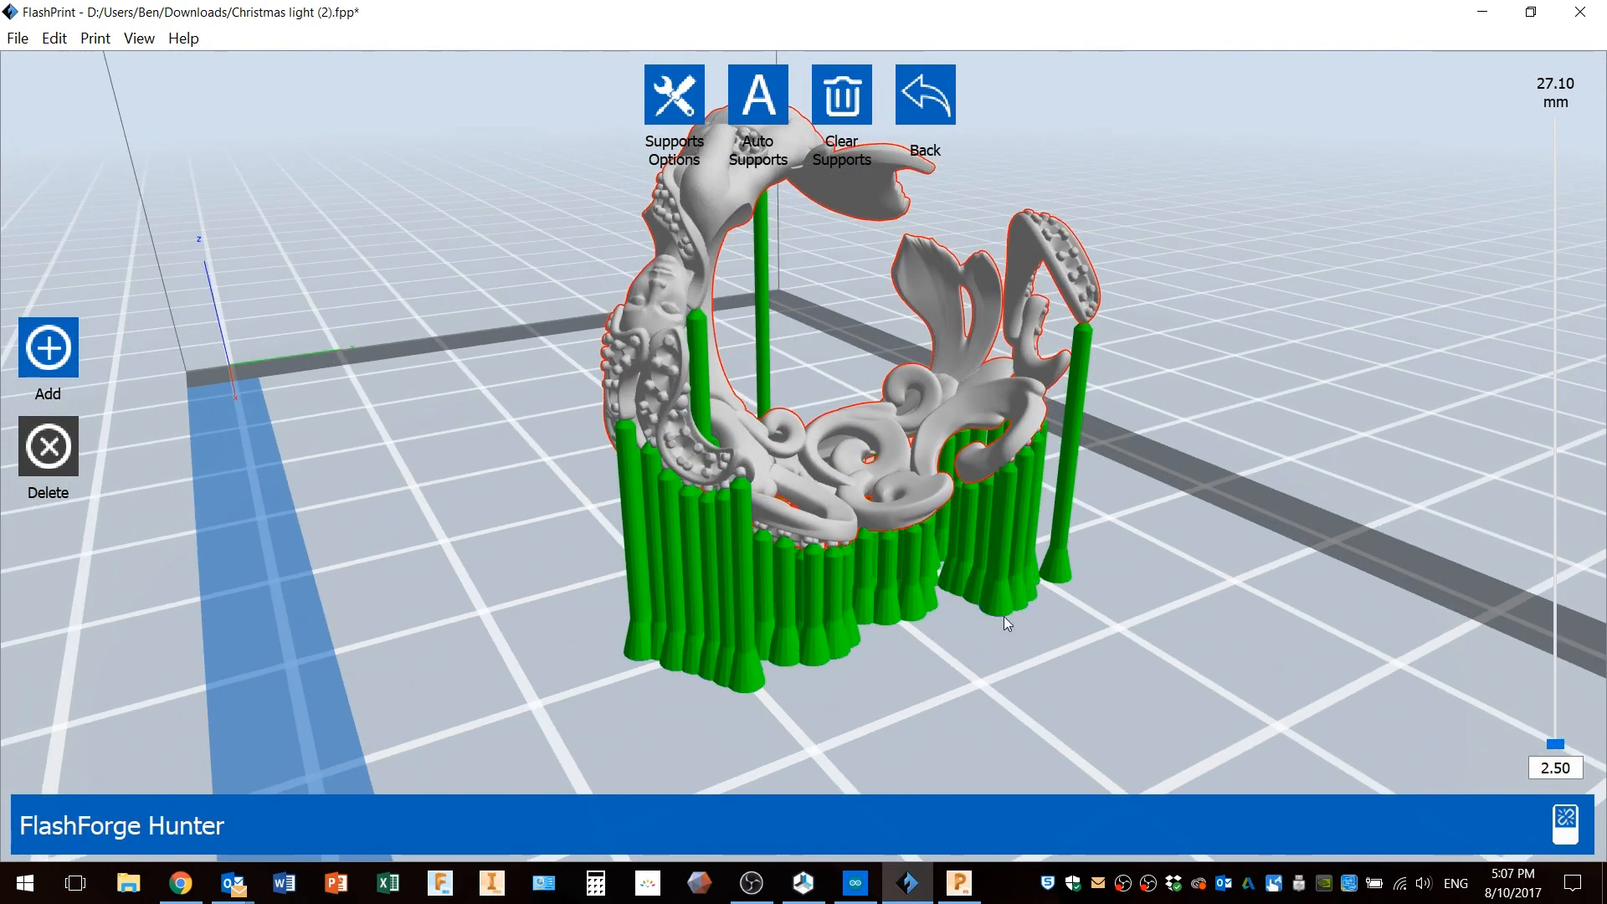
pyautogui.moveTo(879, 626); pyautogui.dragTo(925, 632, button='right')
pyautogui.moveTo(1047, 519); pyautogui.dragTo(1006, 562, button='right')
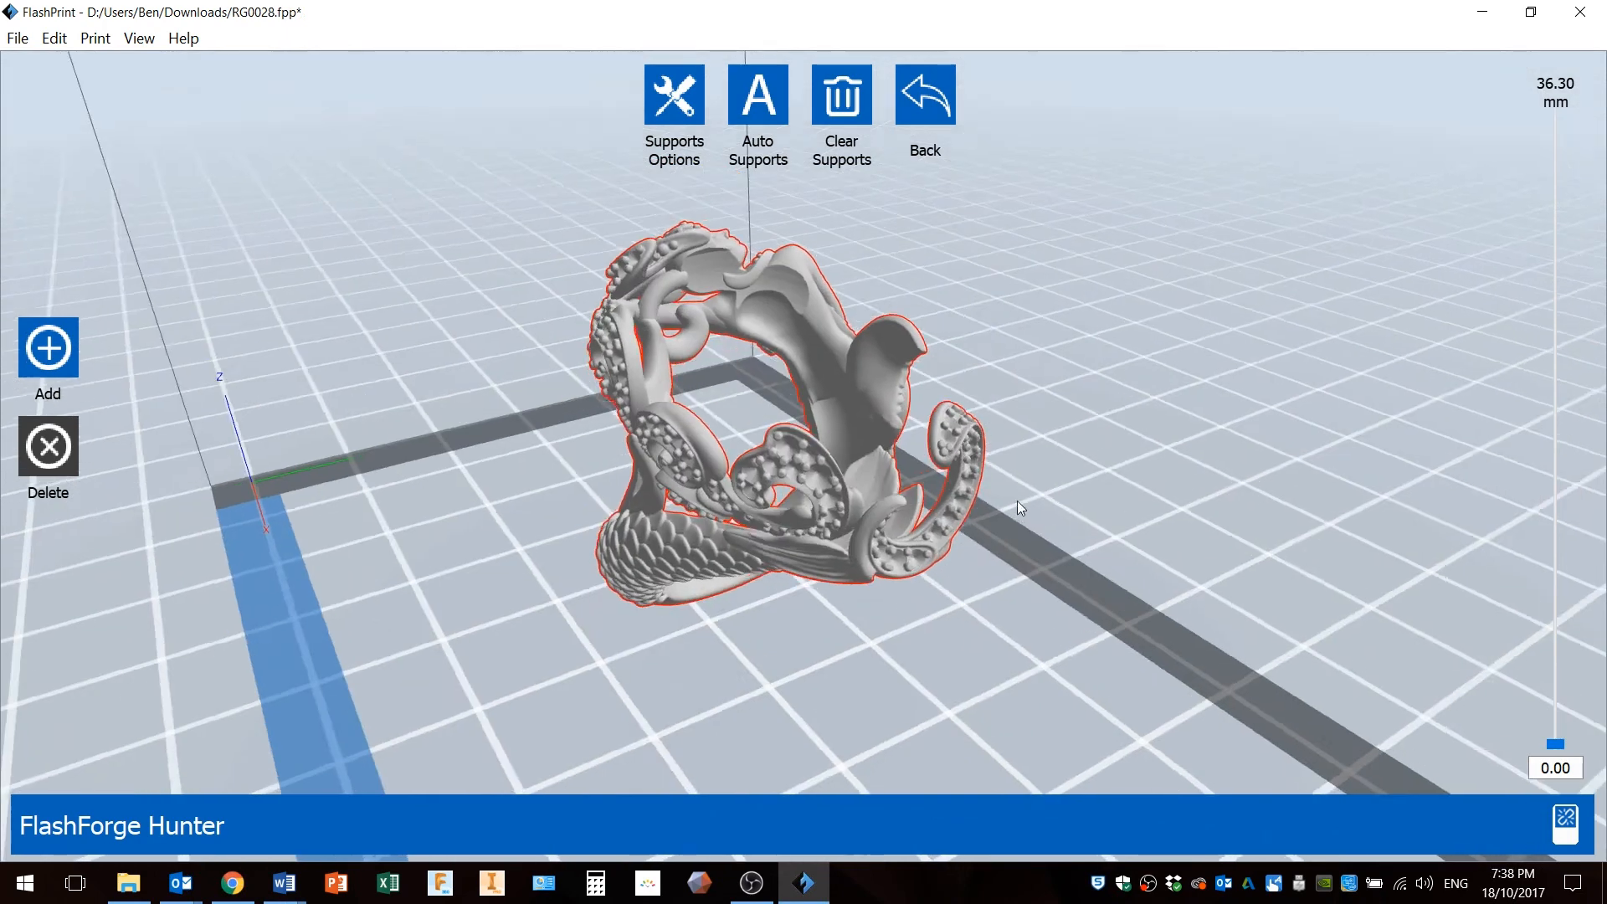
pyautogui.moveTo(1017, 501); pyautogui.dragTo(931, 504, button='right')
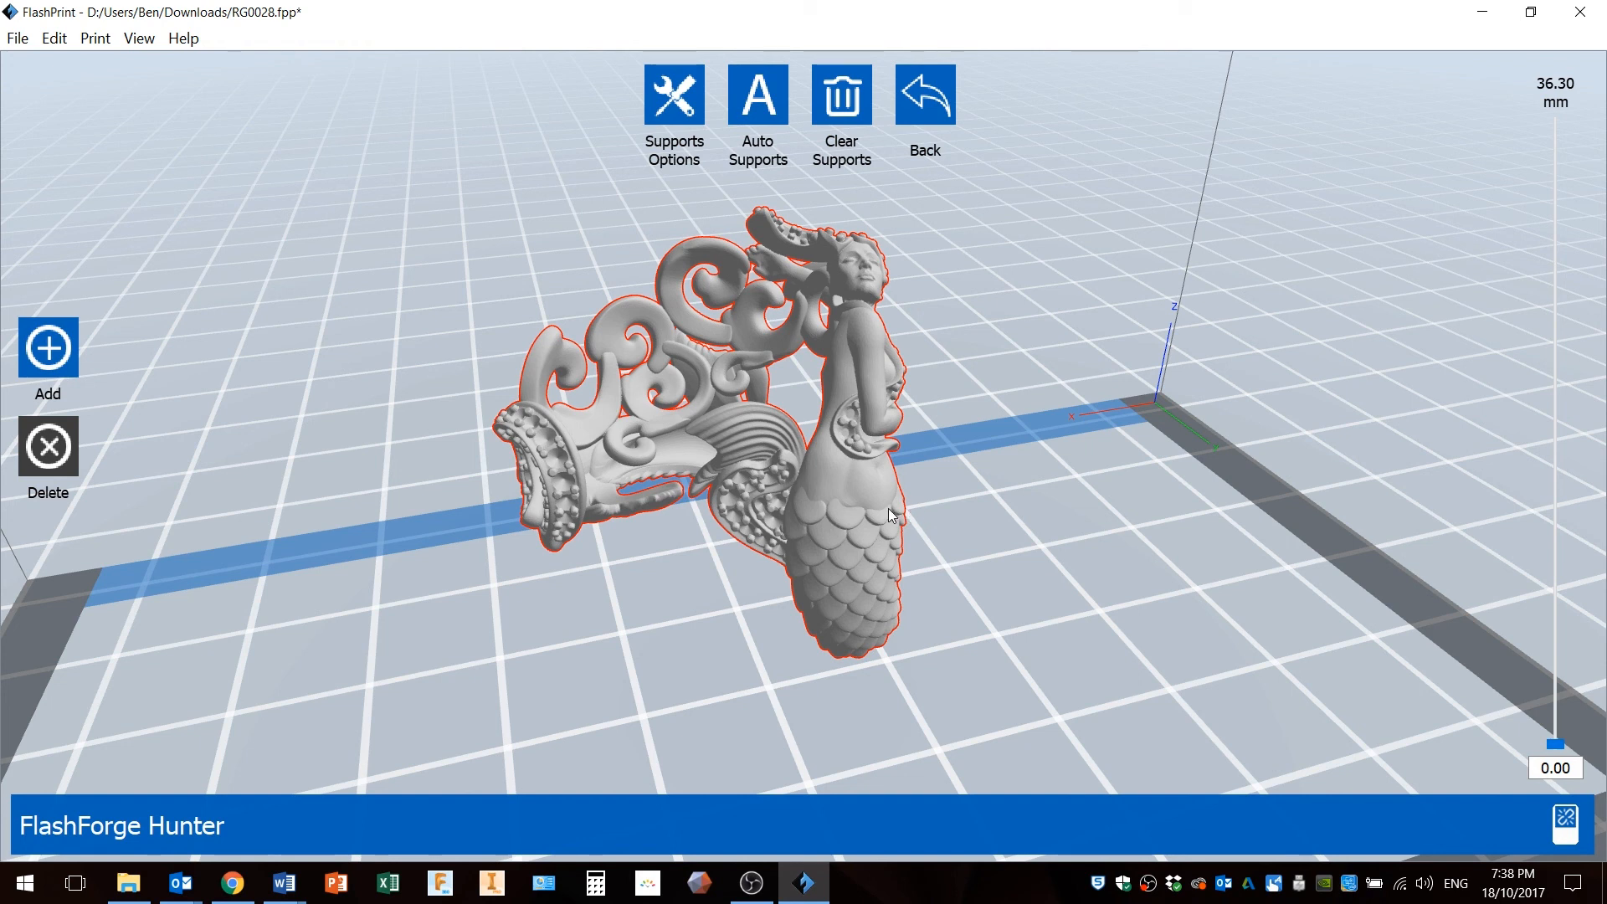
# Check which machine type is selected for the mermaid ring model.
pyautogui.moveTo(993, 505); pyautogui.dragTo(962, 502)
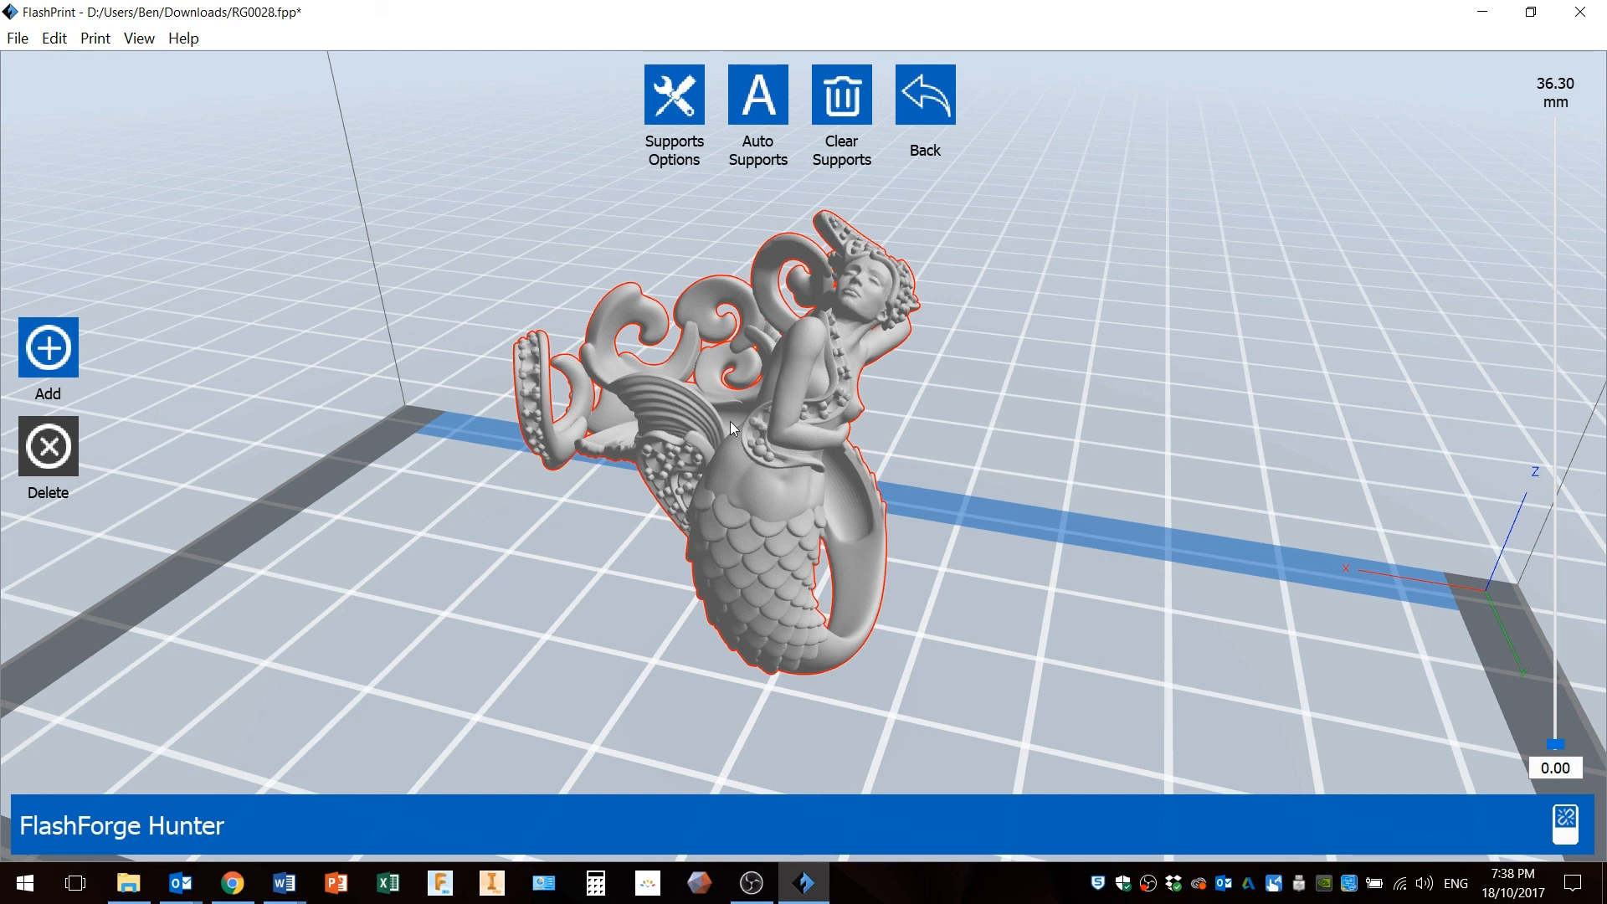
pyautogui.click(94, 40)
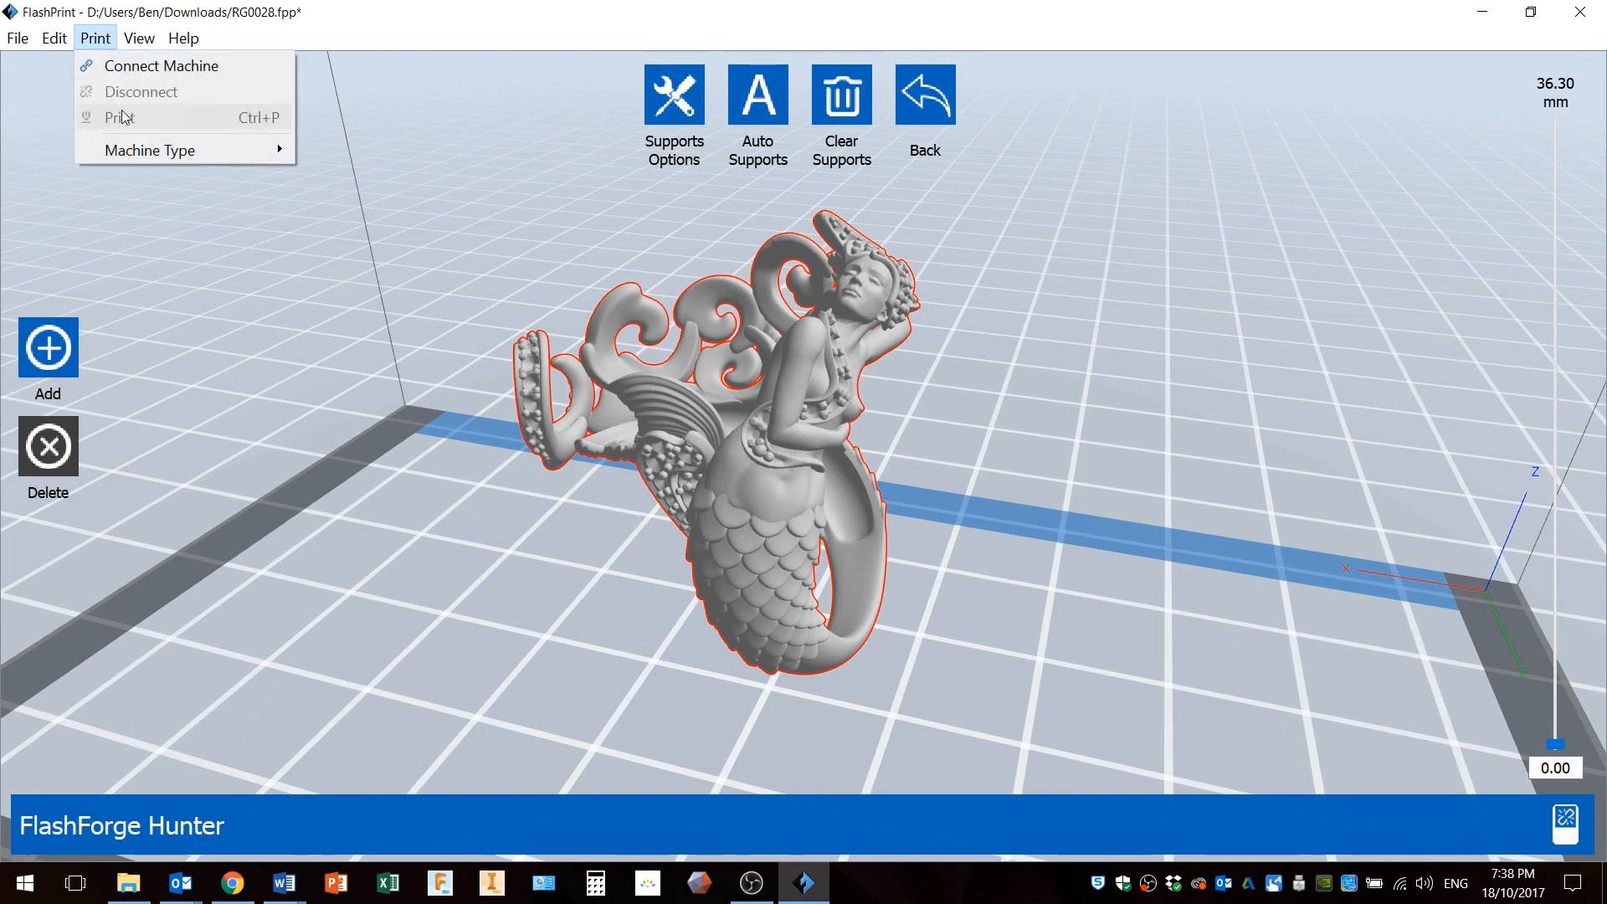
pyautogui.moveTo(149, 159)
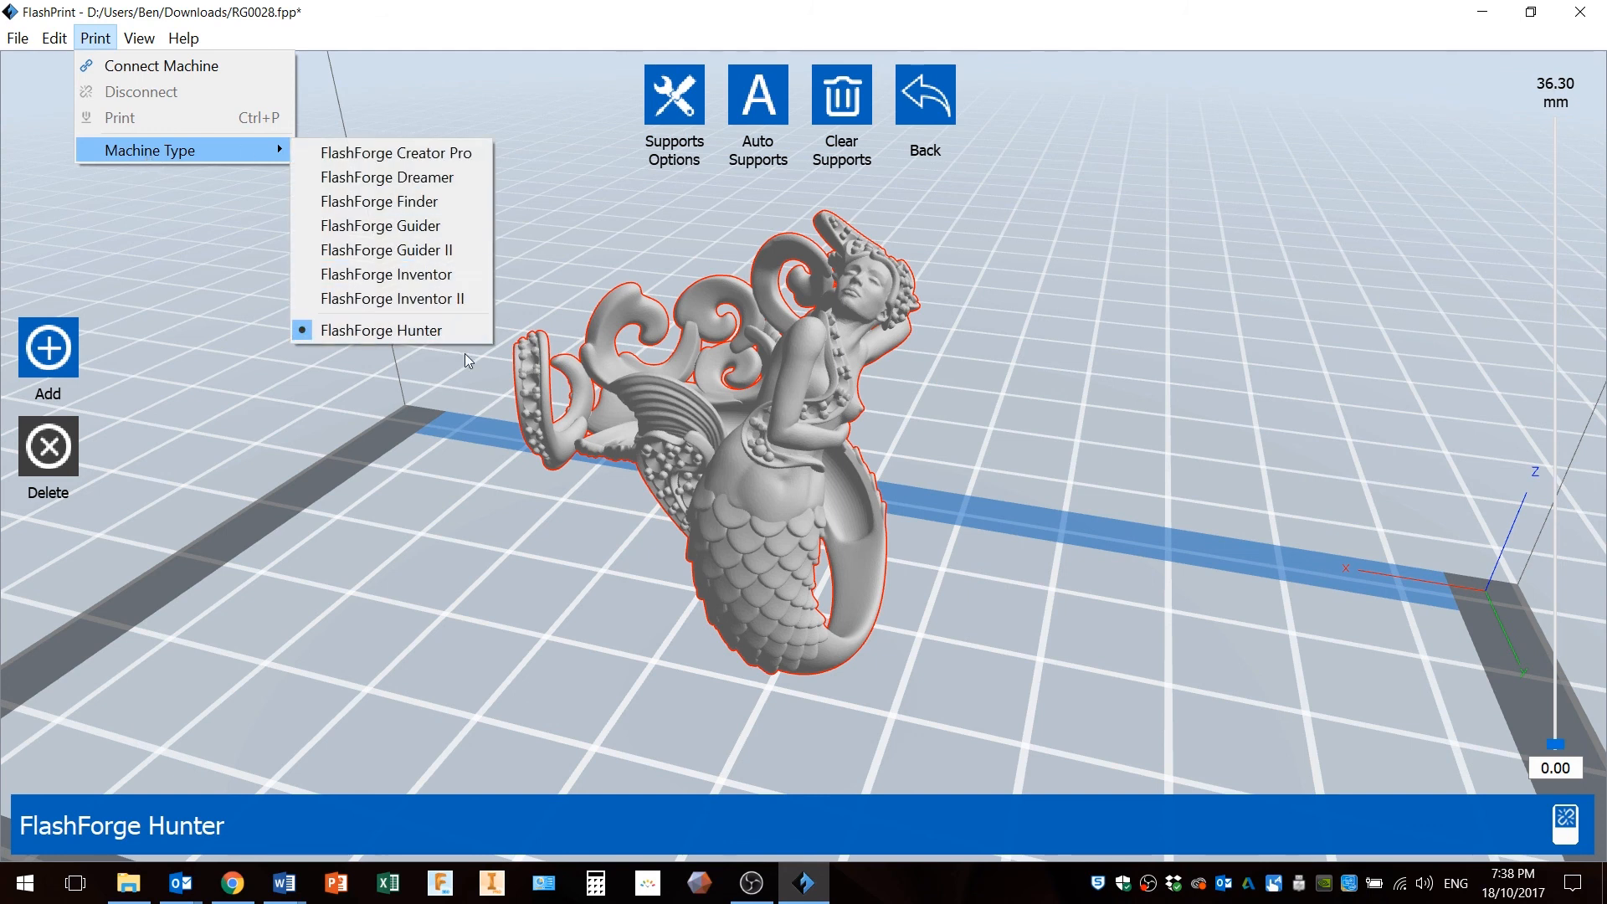
pyautogui.click(926, 449)
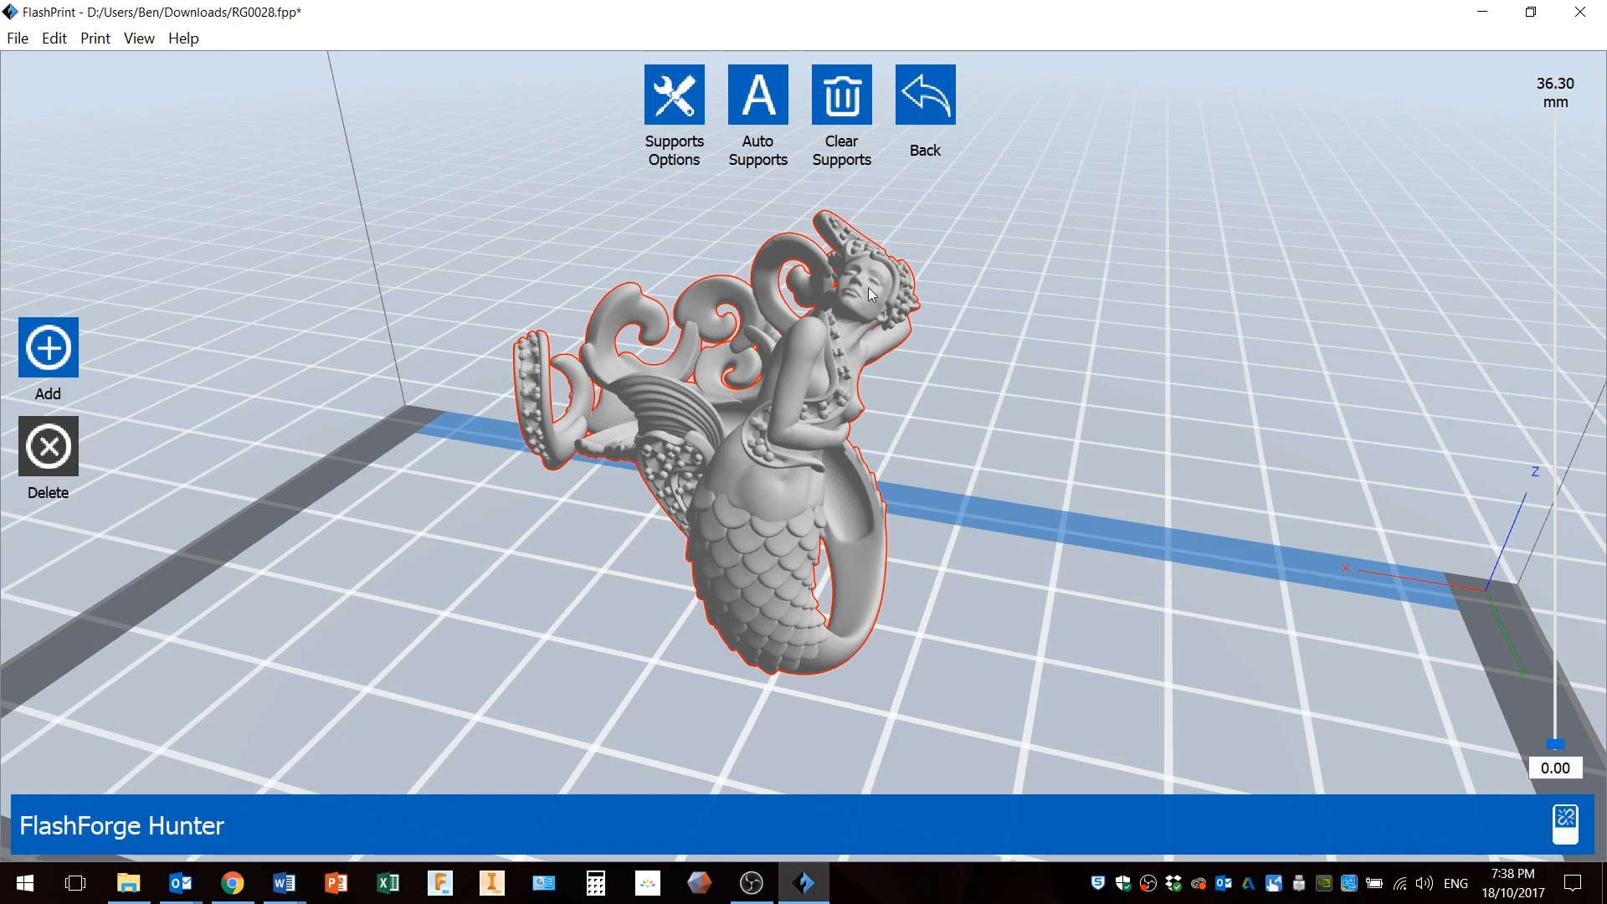
# Generate automatic supports for the mermaid ring and dismiss the completion notice.
pyautogui.click(757, 157)
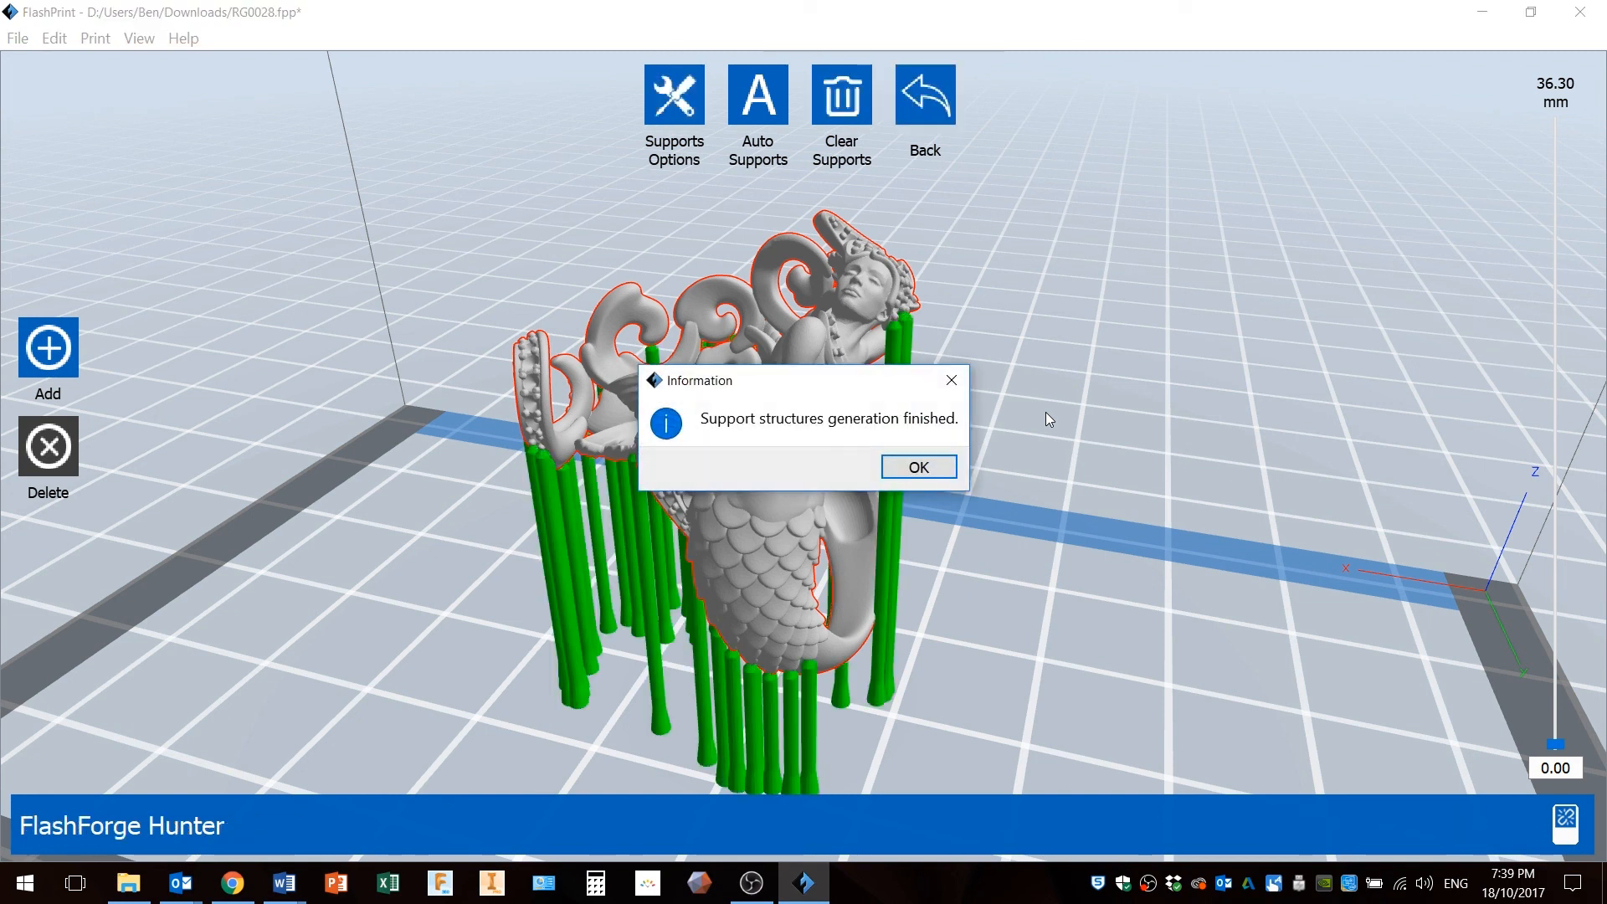
pyautogui.click(939, 469)
# Delete two supports beneath the mermaid's head.
pyautogui.moveTo(986, 494); pyautogui.dragTo(1003, 434)
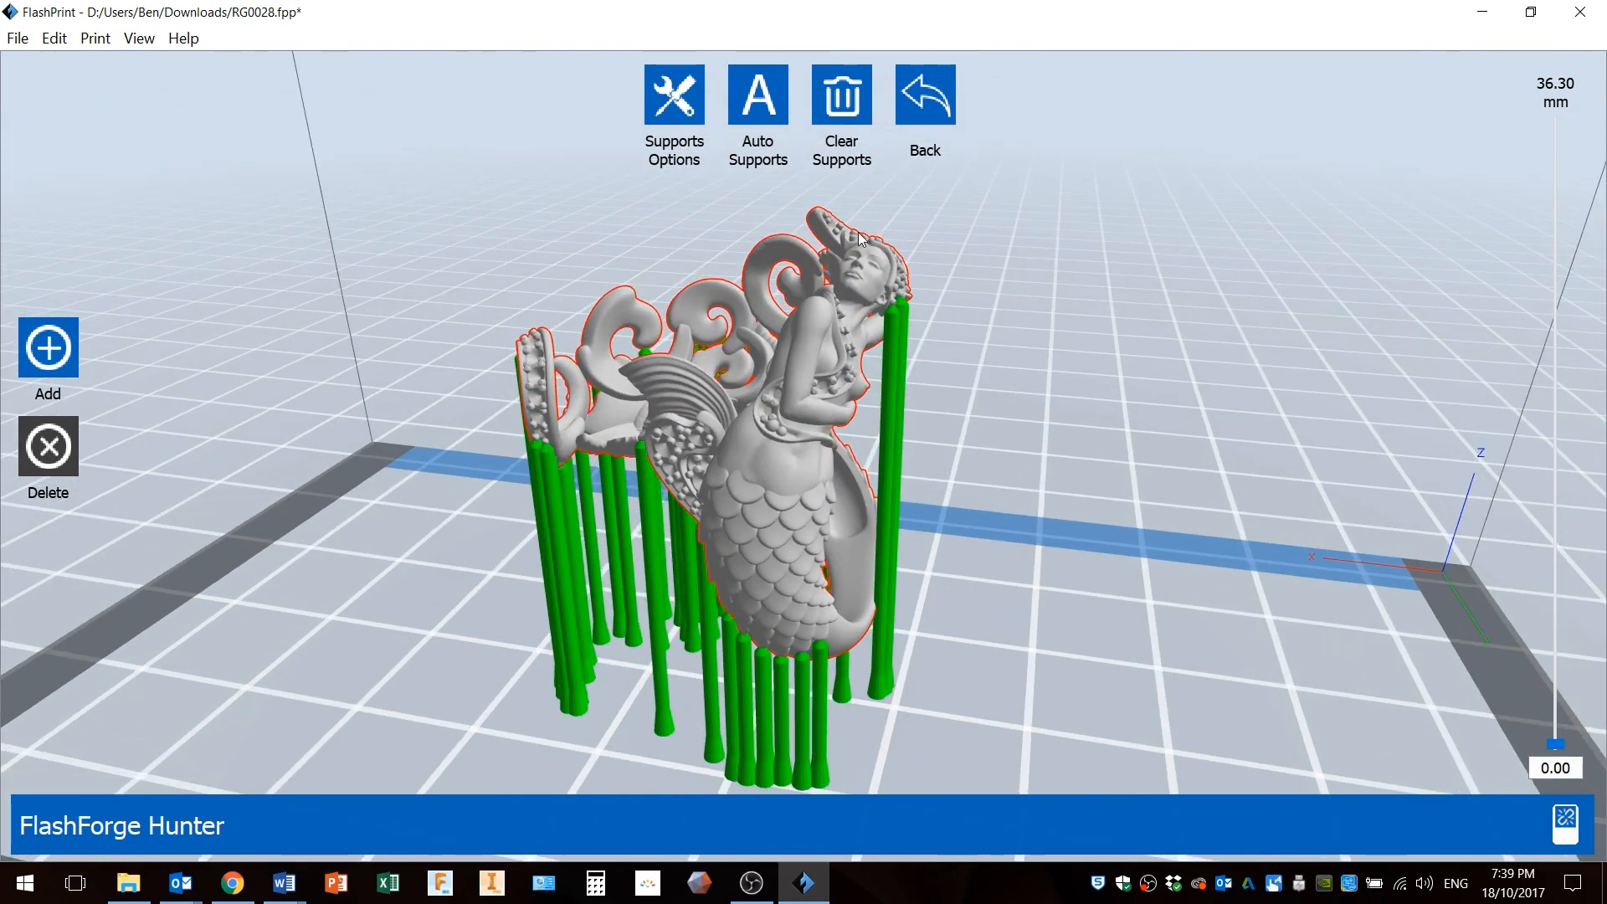
pyautogui.moveTo(858, 315); pyautogui.dragTo(852, 267)
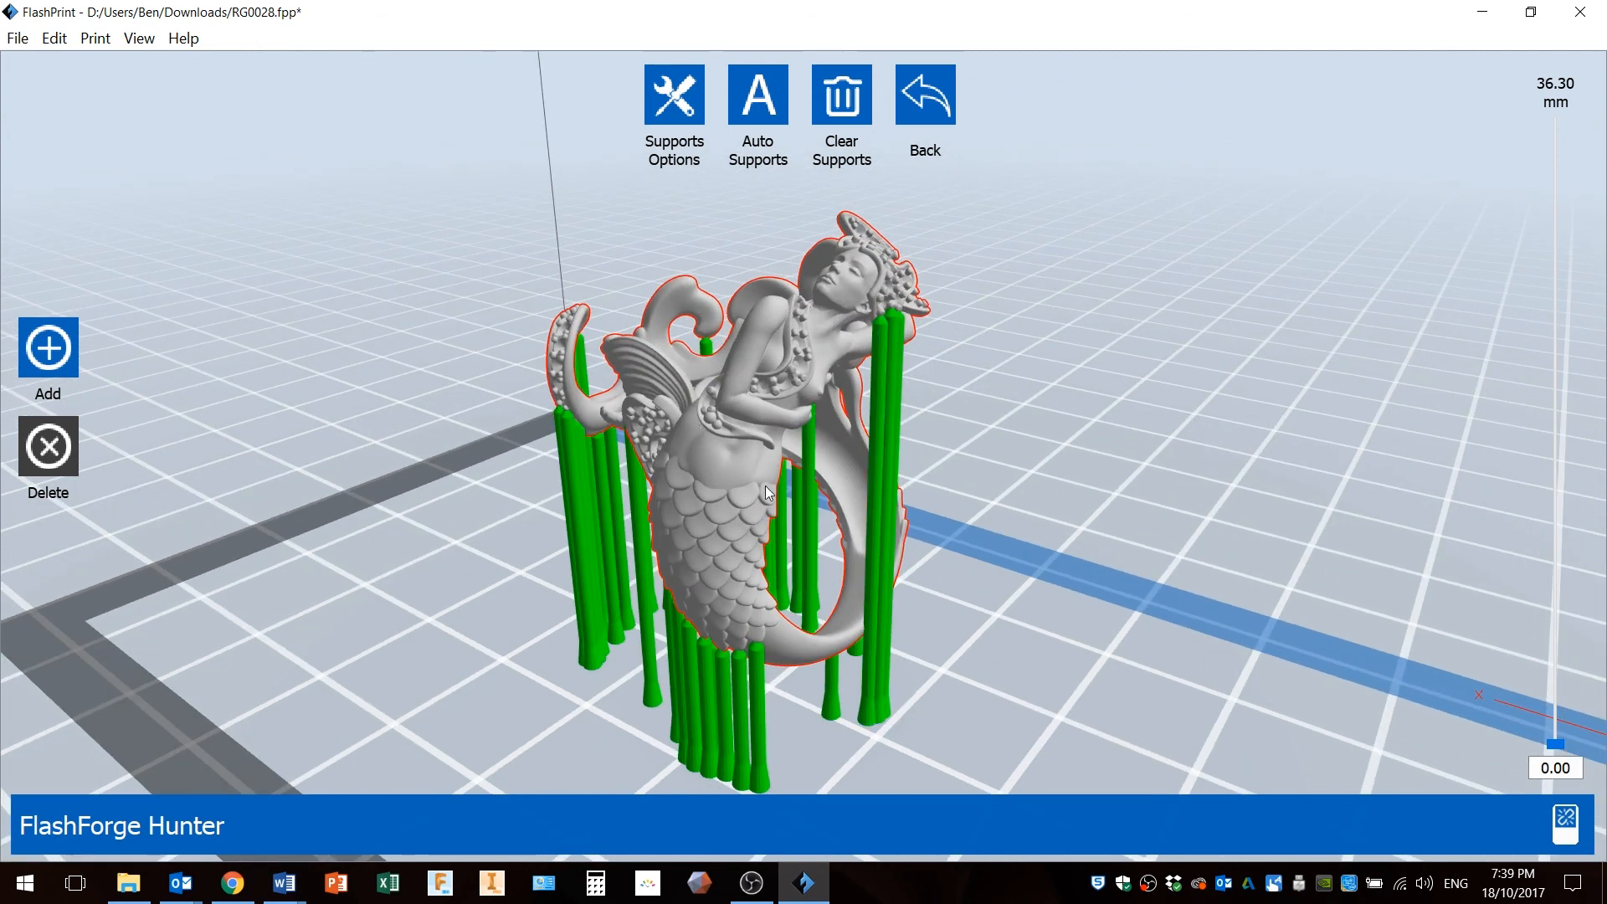
pyautogui.moveTo(937, 405); pyautogui.dragTo(856, 324)
pyautogui.scroll(6, 855, 324)
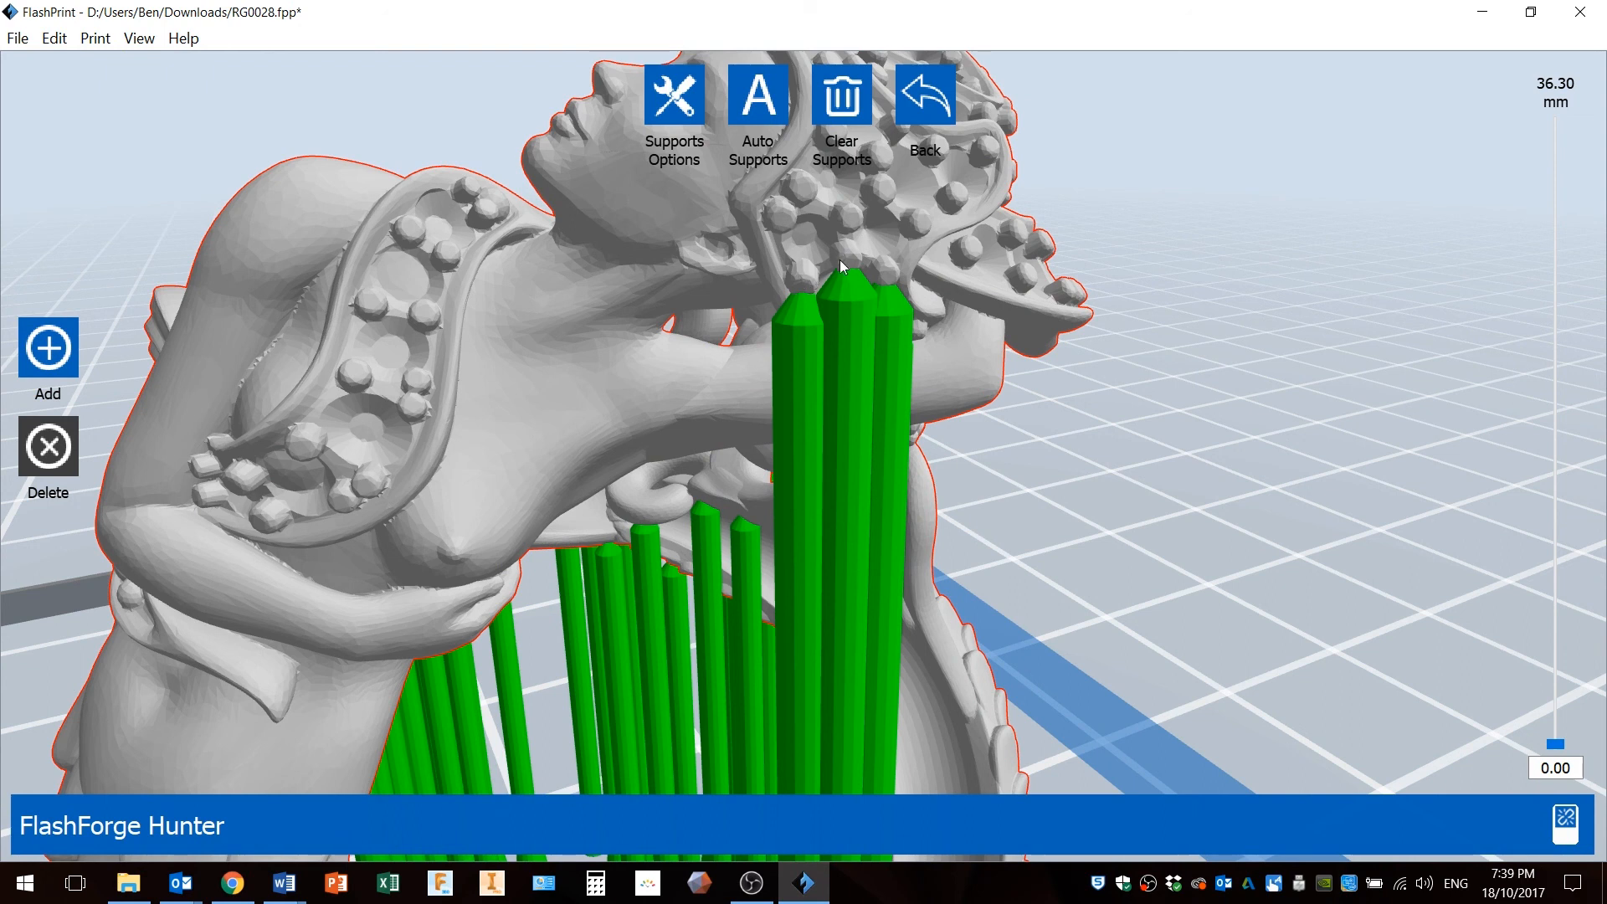
pyautogui.click(801, 319)
pyautogui.click(833, 319)
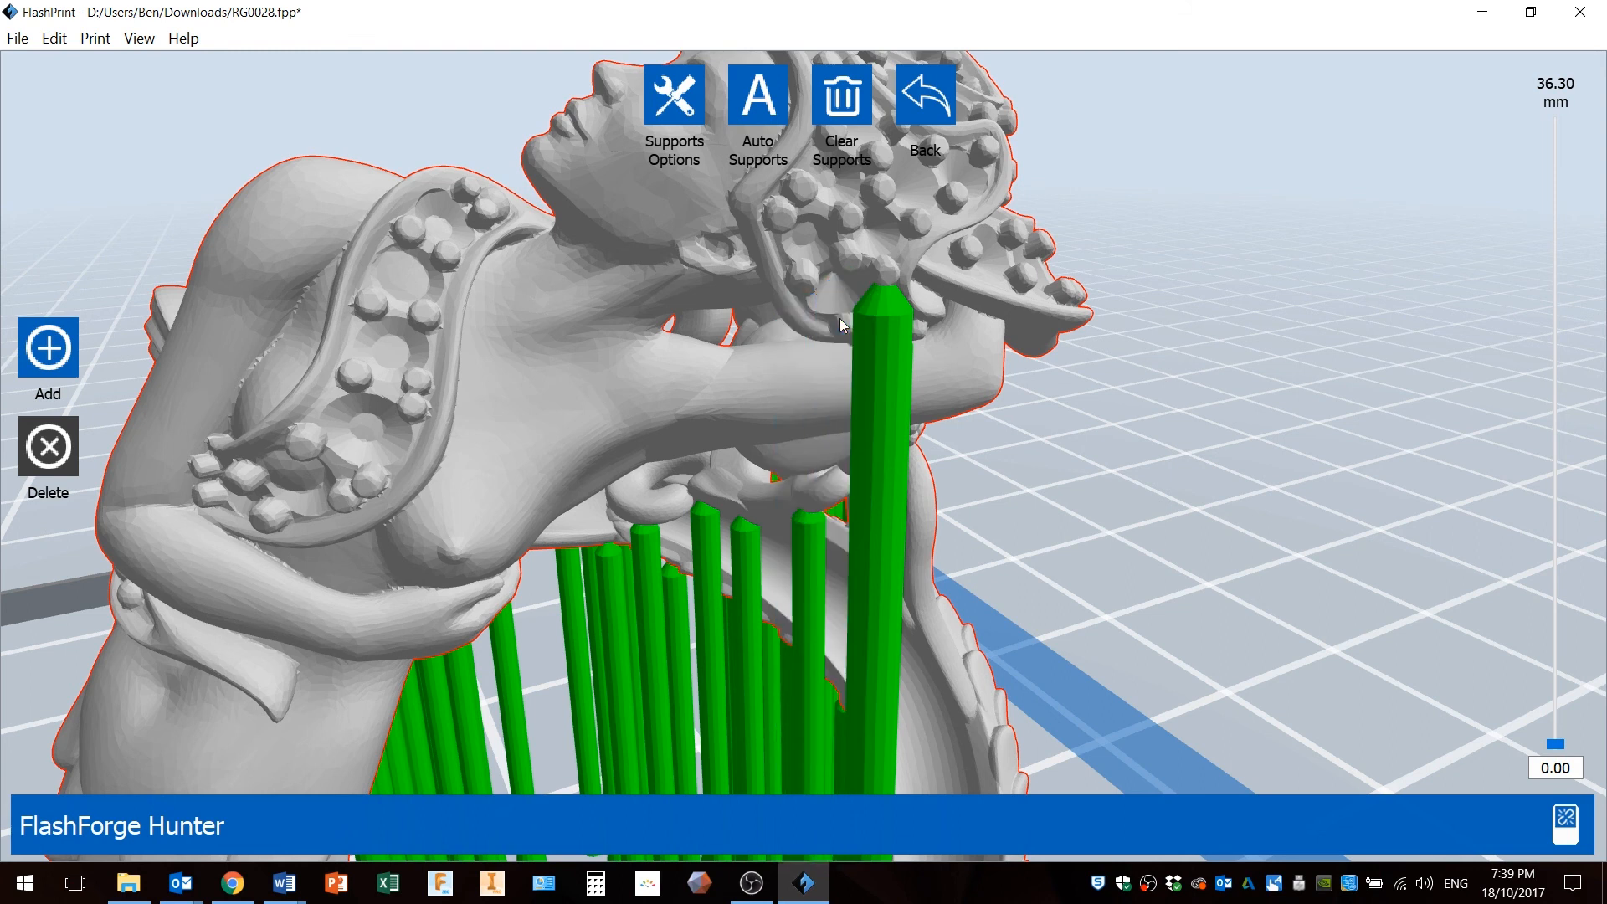
# Delete a support standing inside the ring's coiled band.
pyautogui.click(900, 424)
pyautogui.moveTo(832, 477); pyautogui.dragTo(881, 470, button='right')
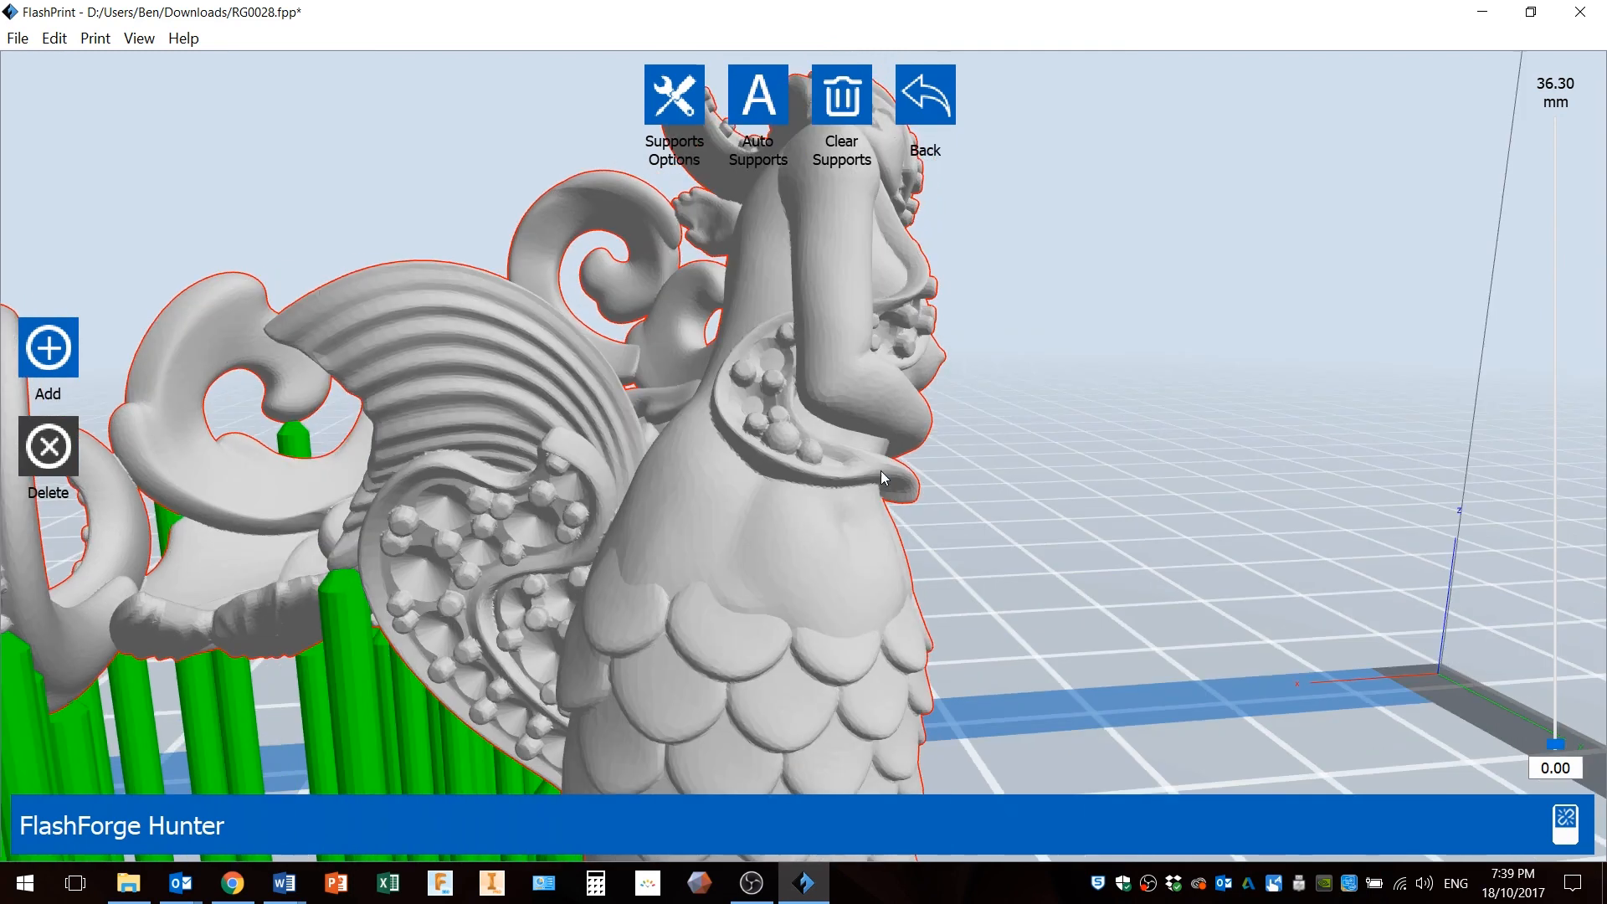
pyautogui.scroll(-4, 715, 534)
pyautogui.moveTo(586, 537); pyautogui.dragTo(665, 546, button='right')
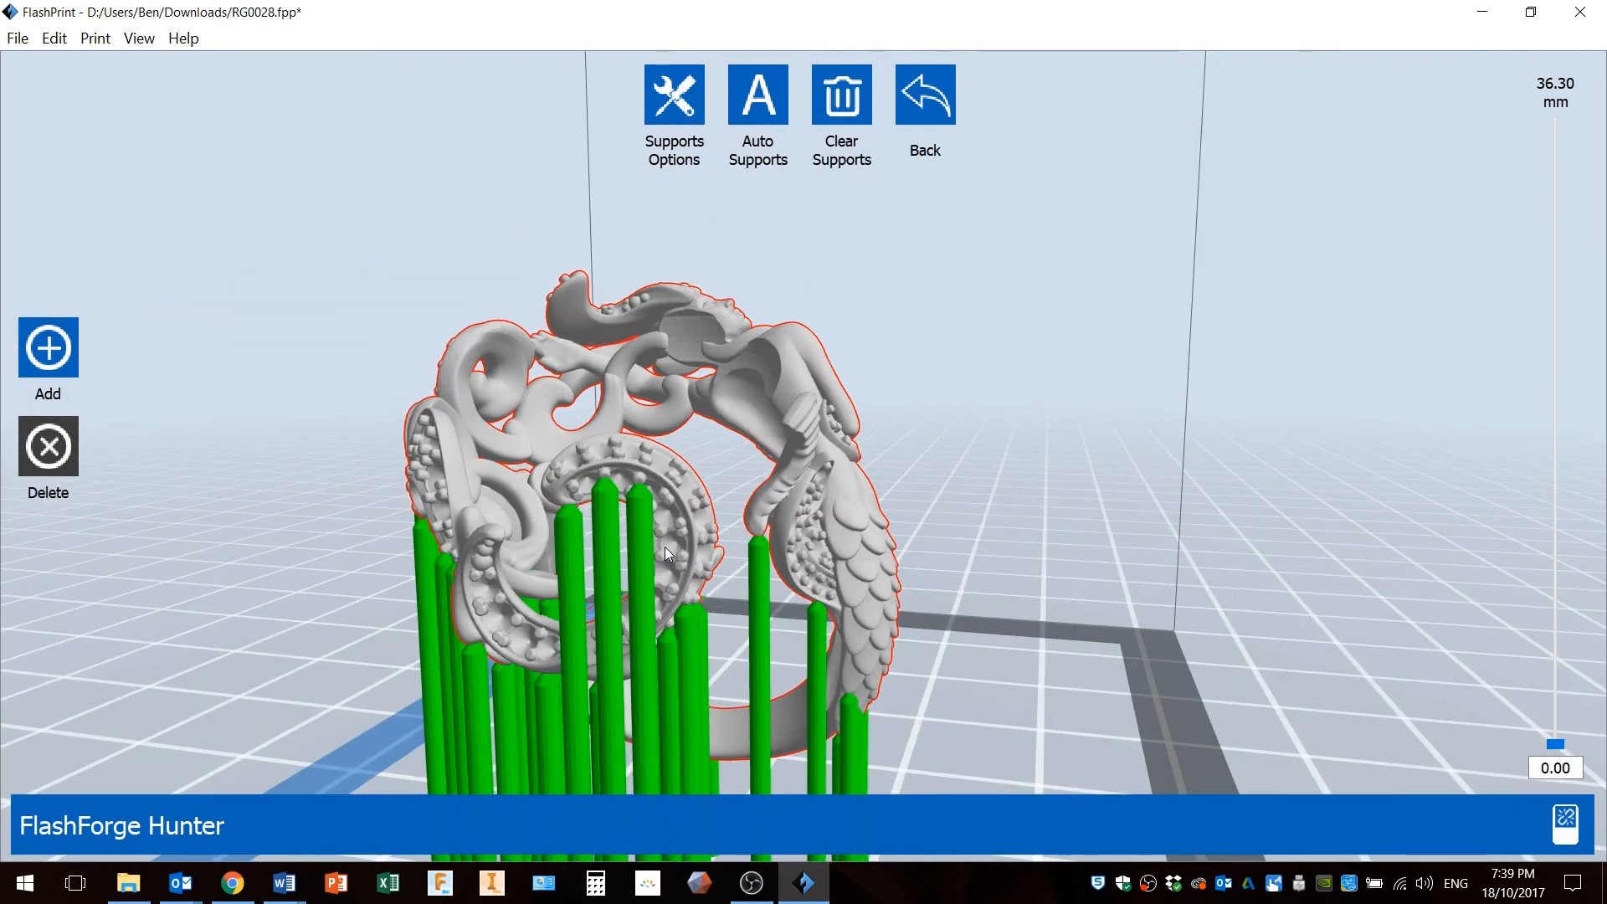
pyautogui.moveTo(657, 545); pyautogui.dragTo(696, 477, button='middle')
pyautogui.moveTo(766, 388); pyautogui.dragTo(761, 399, button='right')
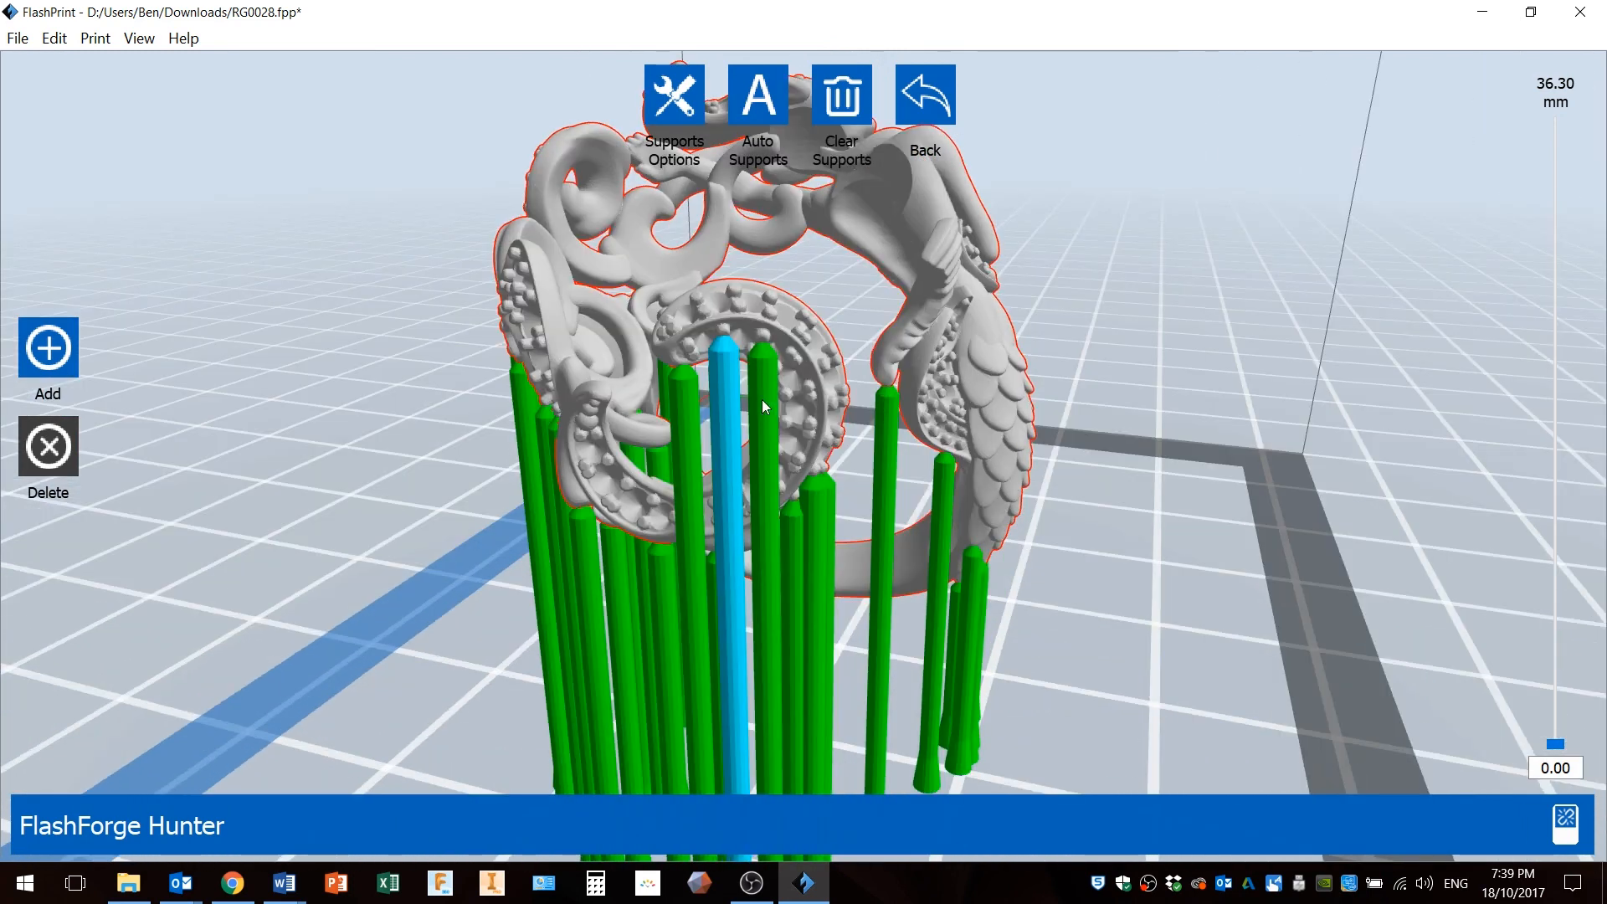
pyautogui.click(734, 410)
pyautogui.click(733, 405)
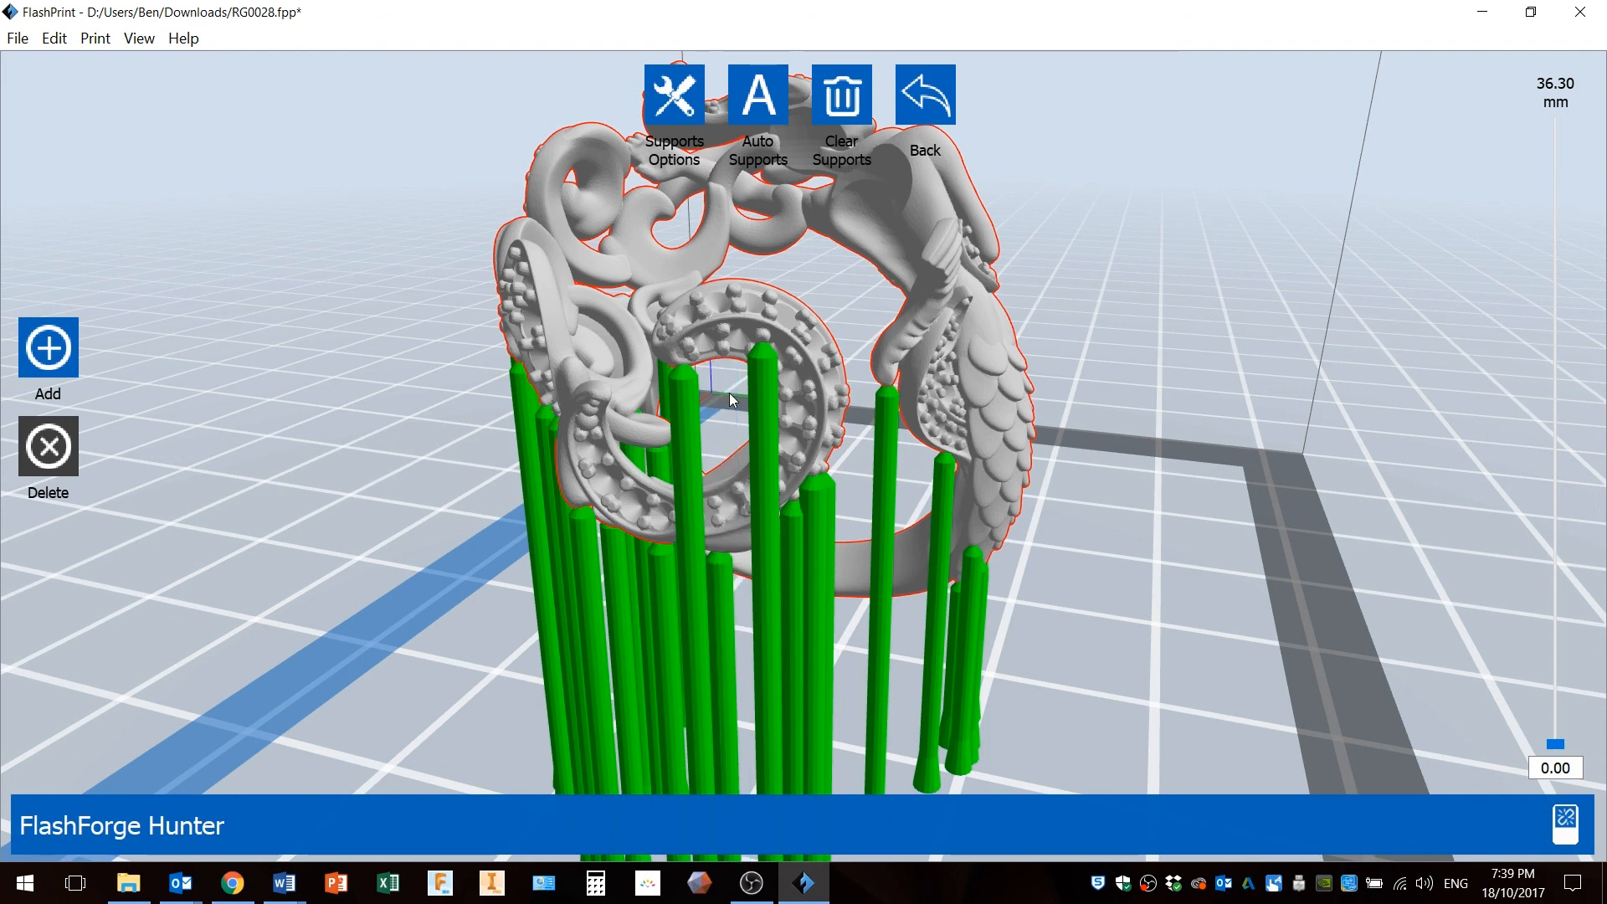
# Delete two more supports beneath the coiled band and view the supports from below.
pyautogui.scroll(5, 678, 368)
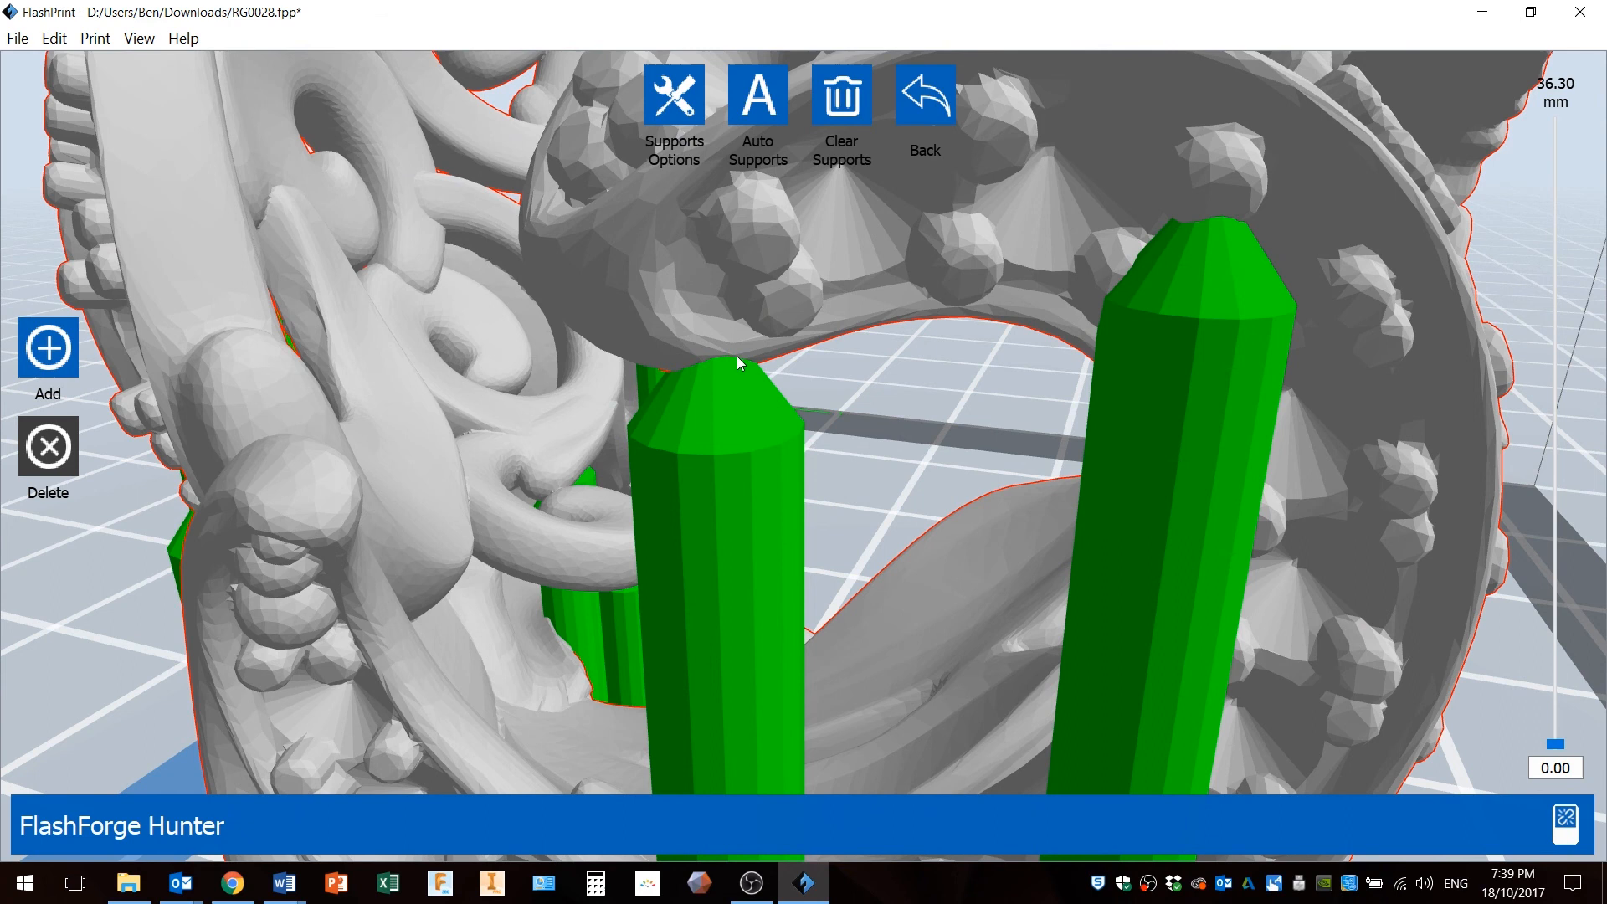
pyautogui.scroll(-5, 738, 362)
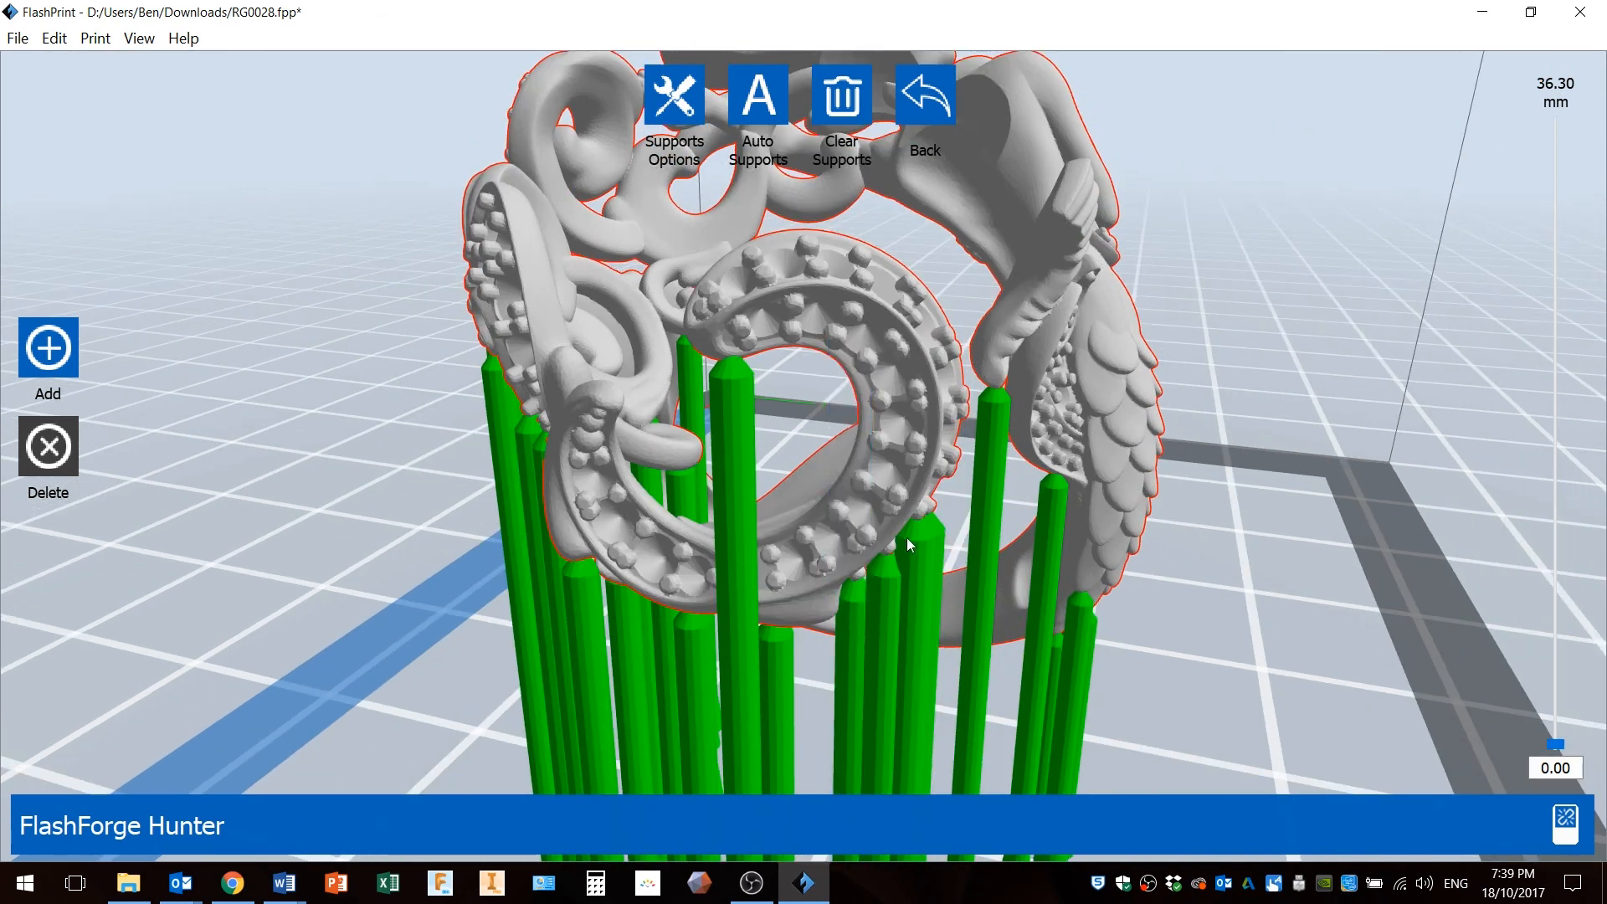
pyautogui.moveTo(964, 514); pyautogui.dragTo(926, 208, button='middle')
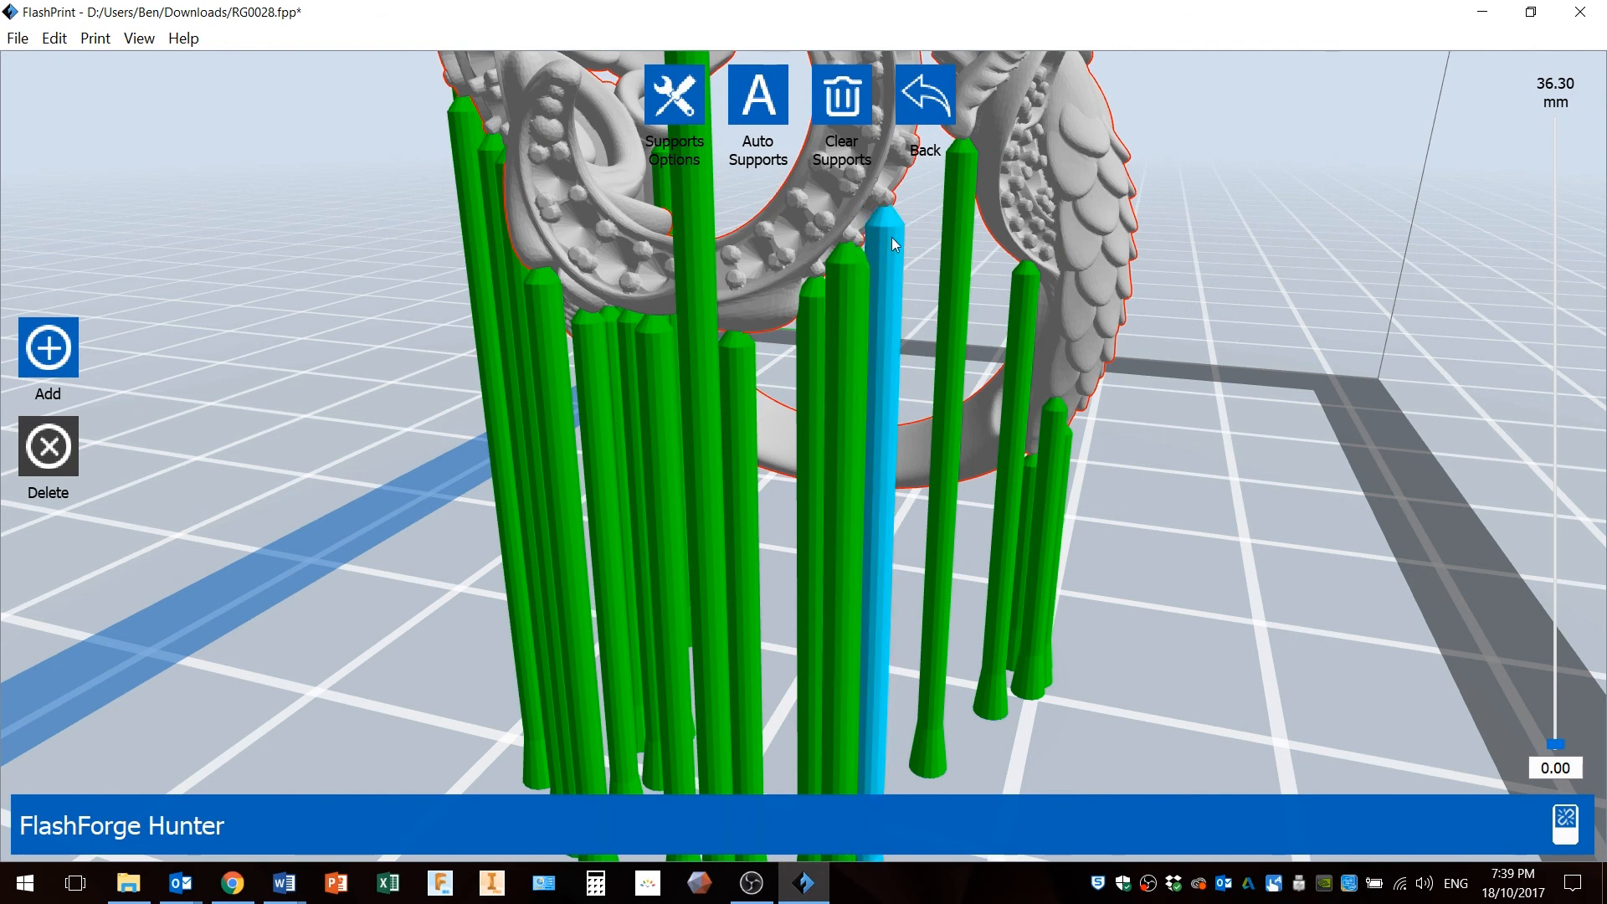
pyautogui.click(844, 278)
pyautogui.click(819, 352)
pyautogui.moveTo(788, 390); pyautogui.dragTo(902, 308, button='right')
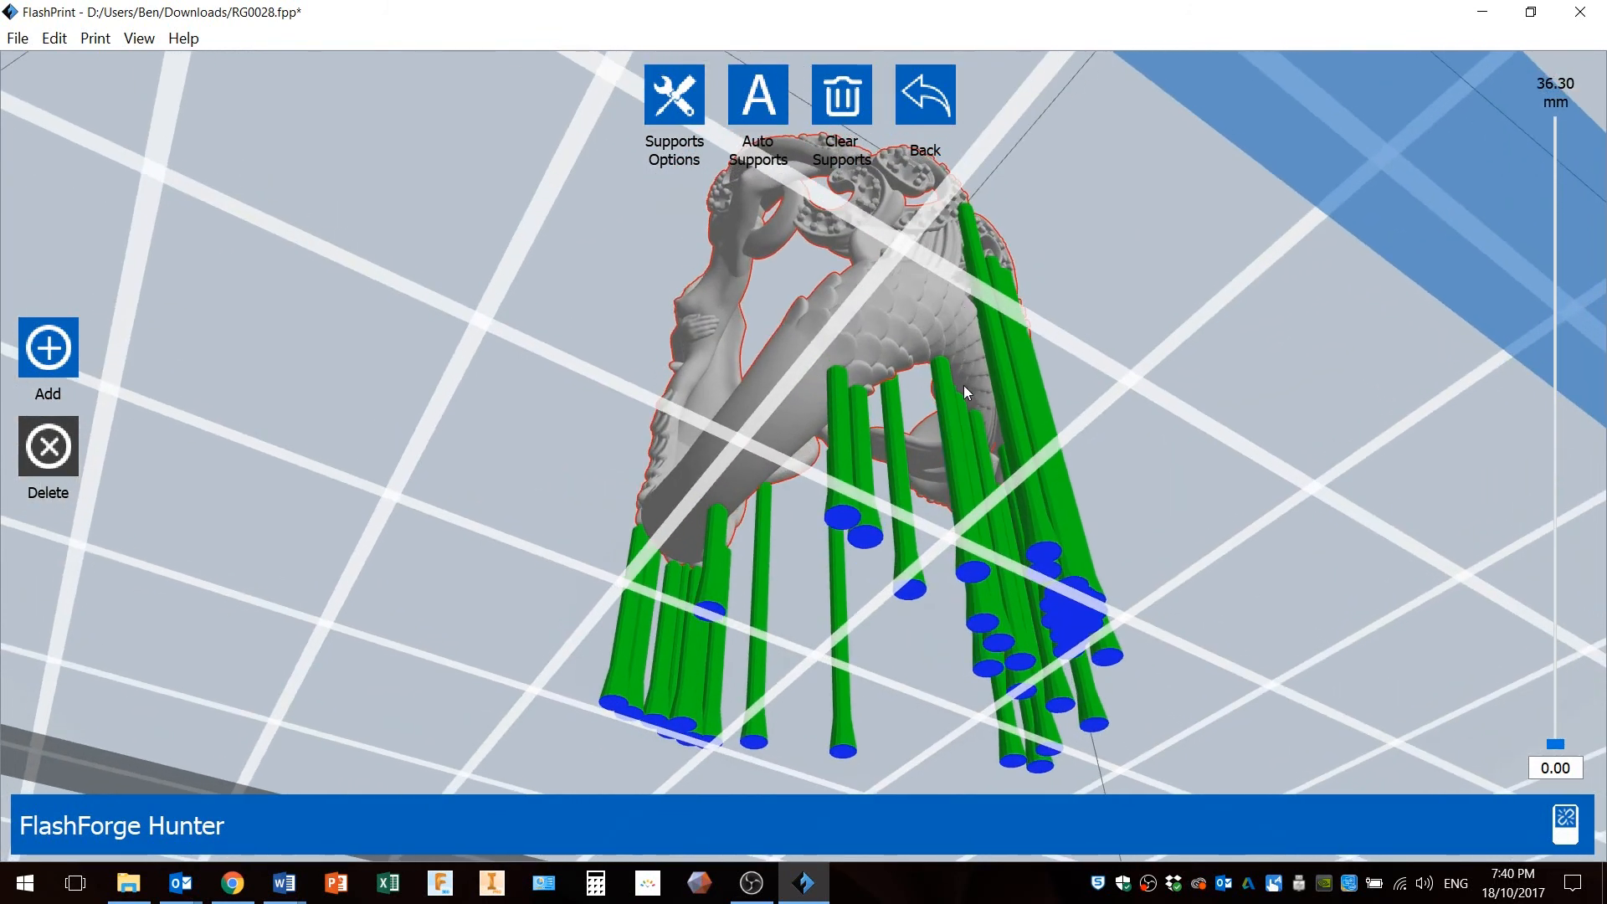
# Delete one more support beneath the mermaid's scaled tail.
pyautogui.scroll(6, 964, 390)
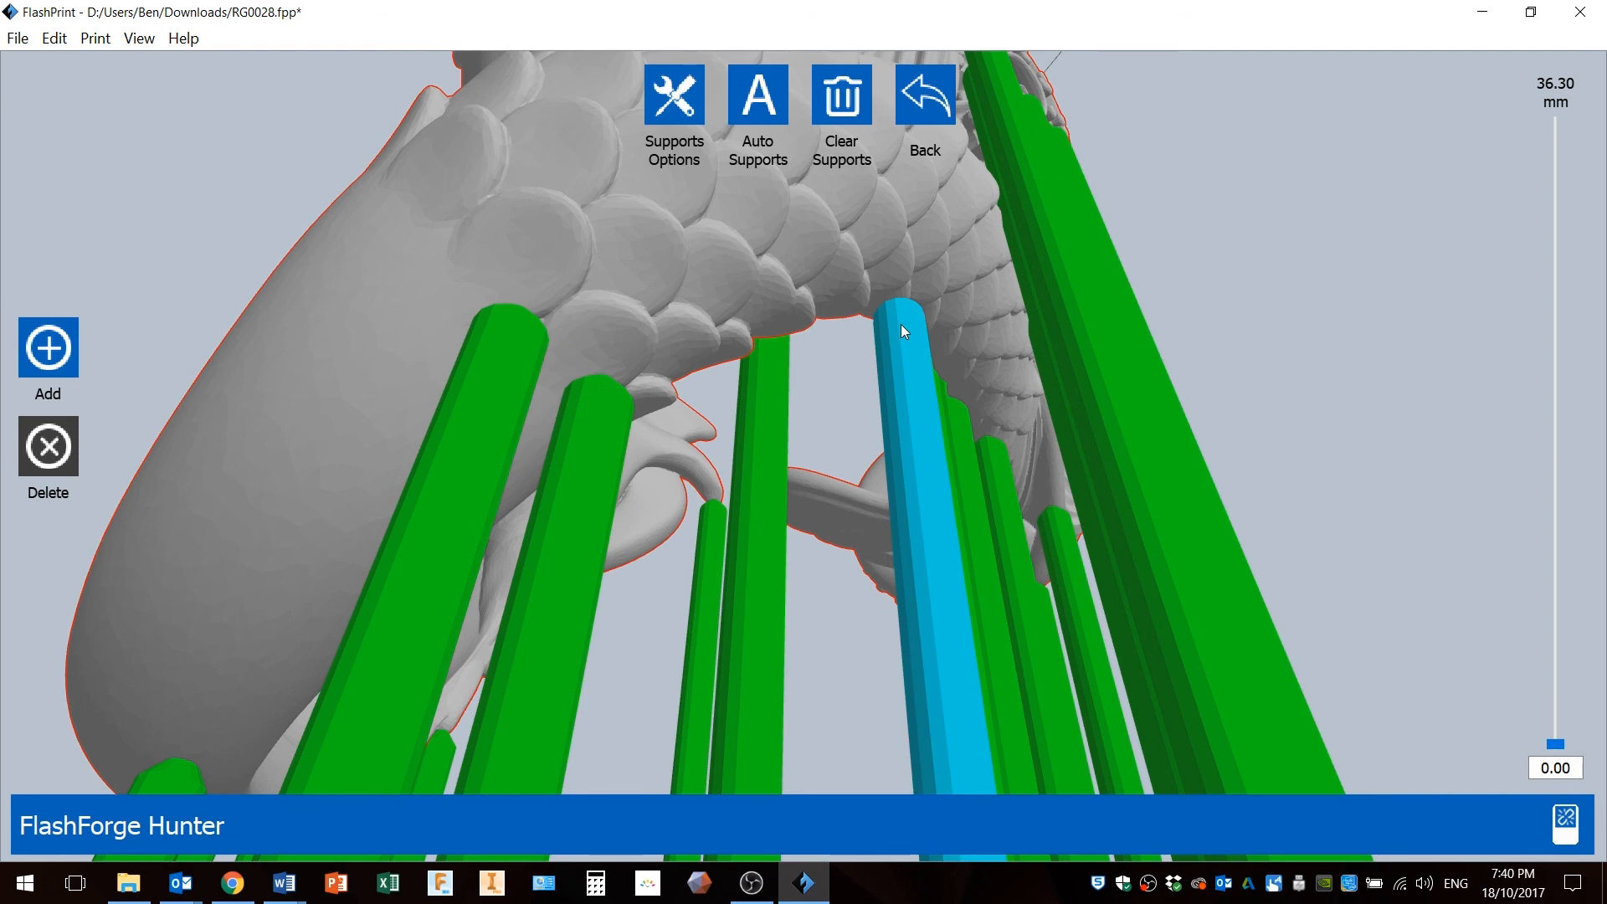
pyautogui.click(900, 324)
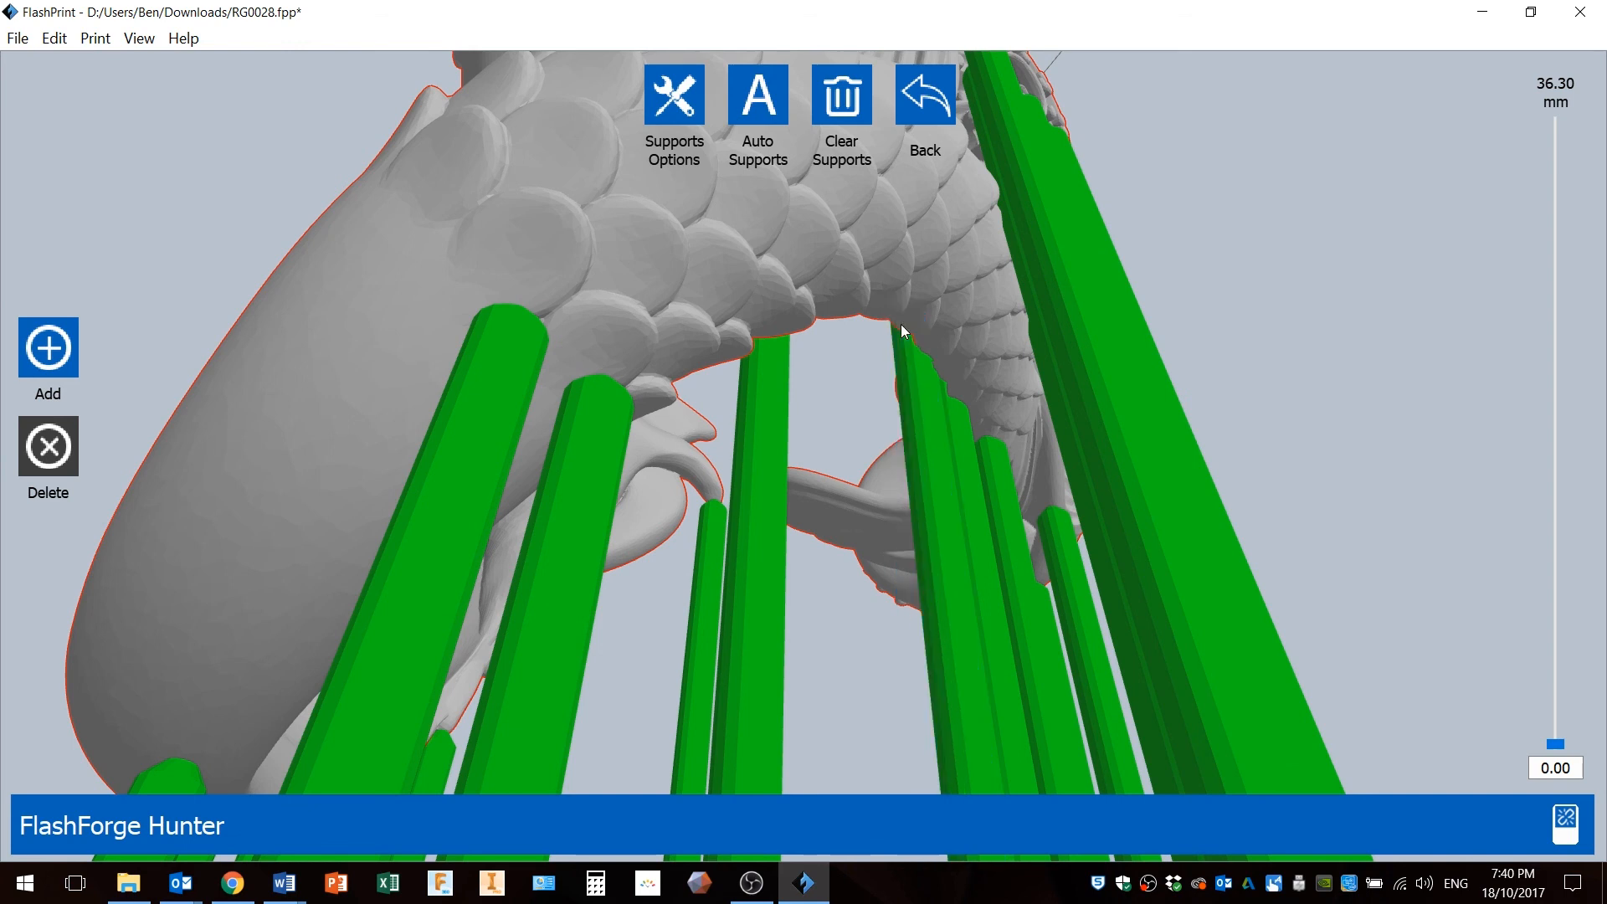
# Orbit and zoom around the ring to inspect the remaining supports from several angles.
pyautogui.moveTo(905, 363); pyautogui.dragTo(955, 410, button='right')
pyautogui.scroll(2, 953, 420)
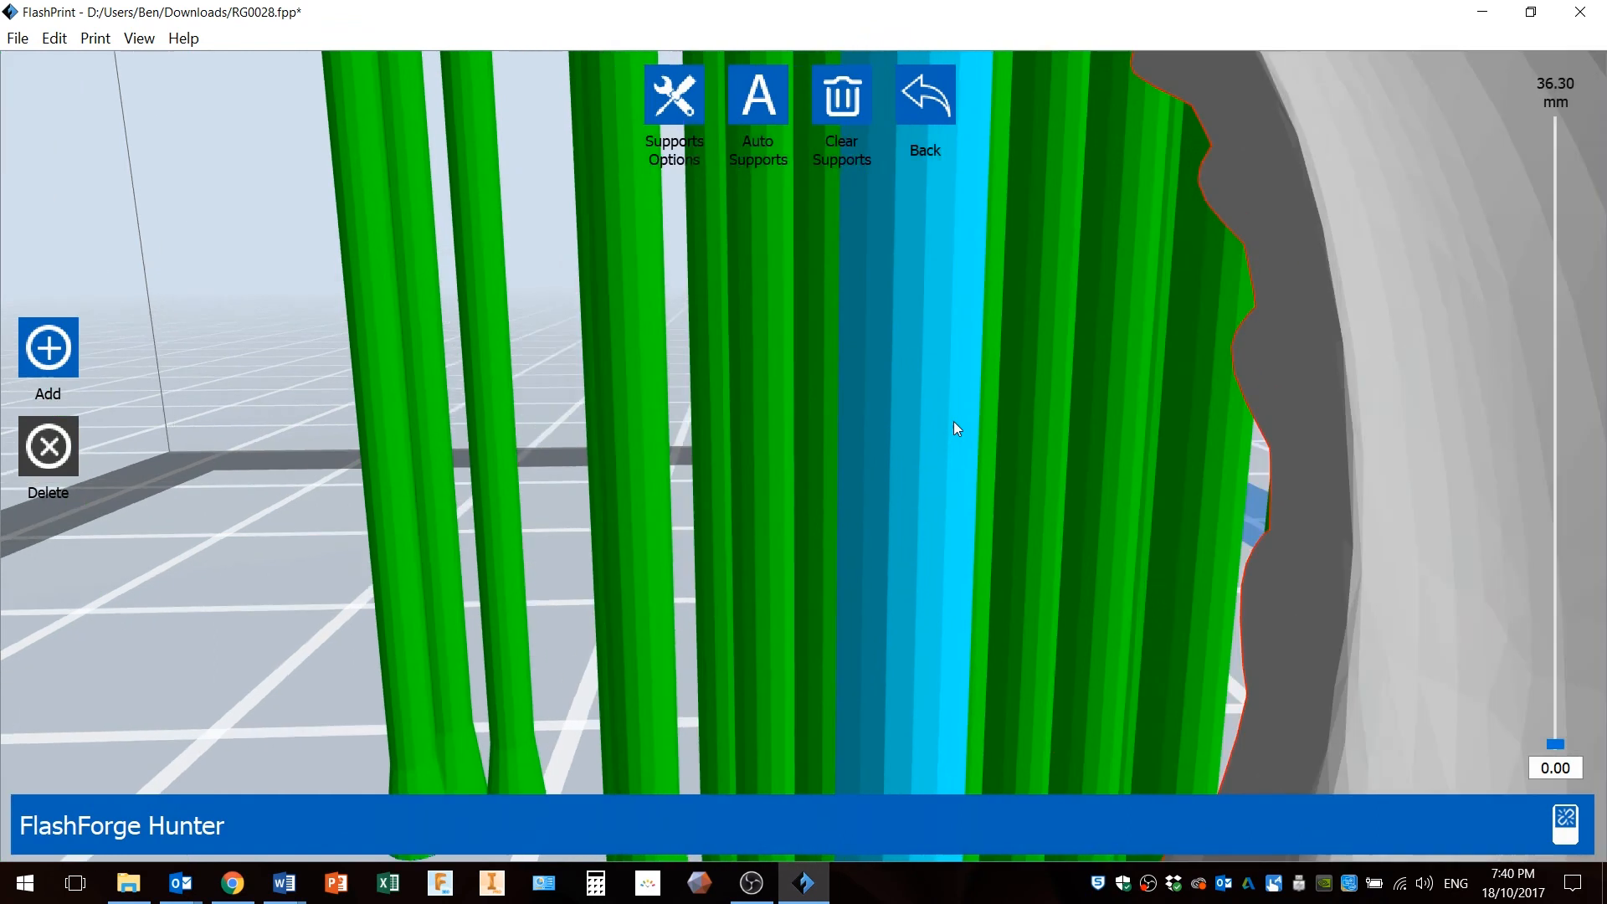
pyautogui.scroll(-4, 953, 420)
pyautogui.moveTo(931, 354)
pyautogui.mouseDown(button='middle')
pyautogui.moveTo(935, 424)
pyautogui.moveTo(937, 378)
pyautogui.mouseUp(button='middle')
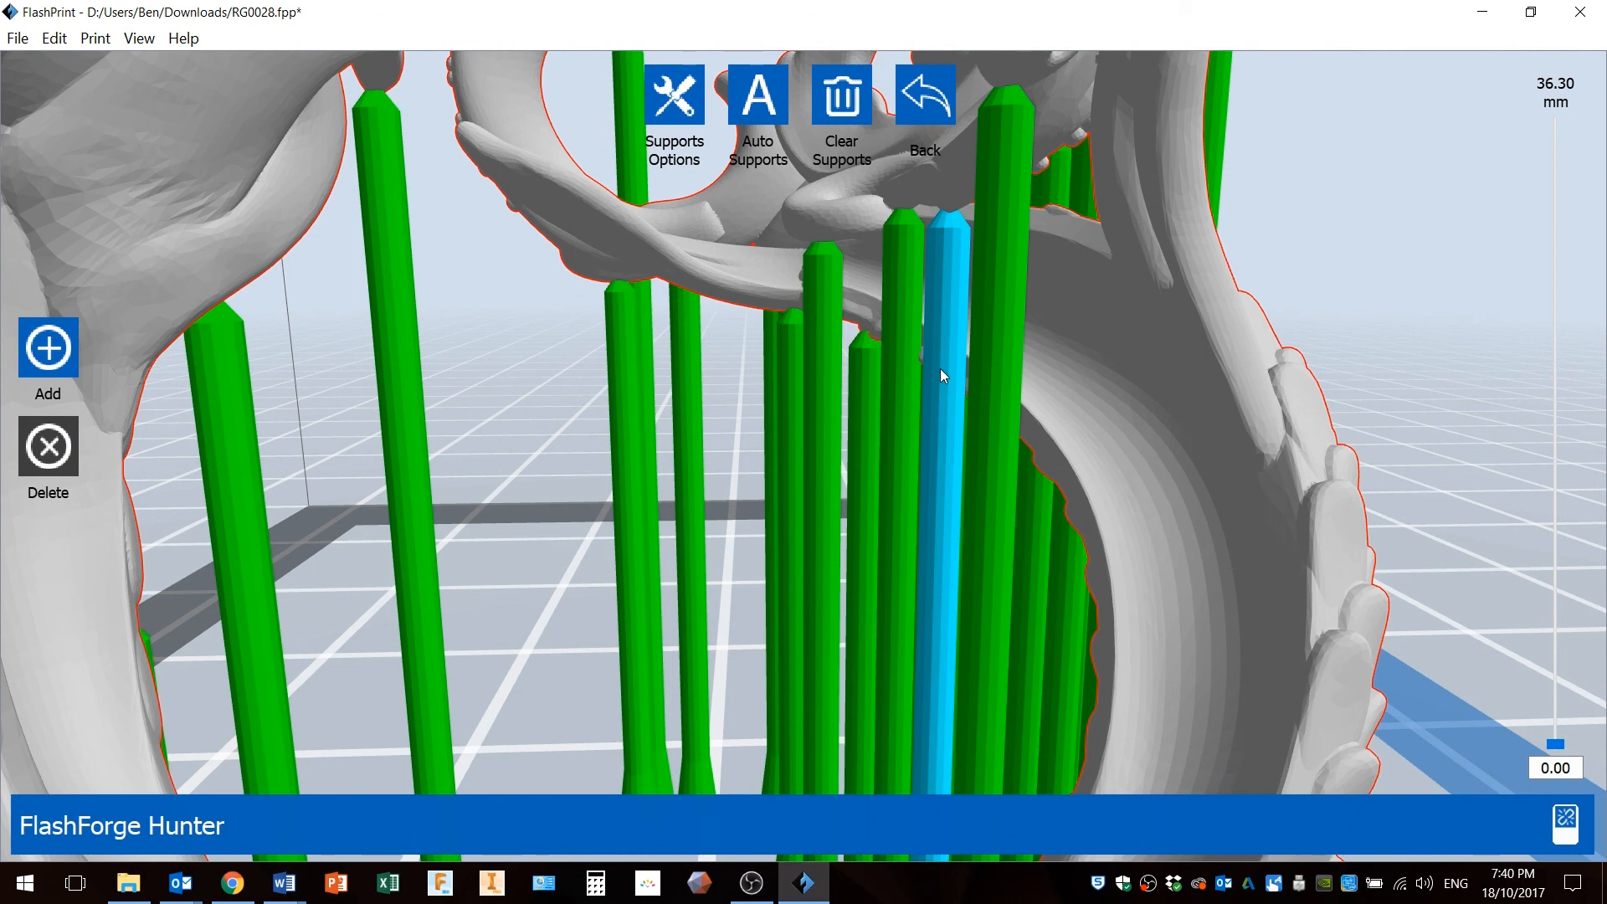
pyautogui.moveTo(926, 369); pyautogui.dragTo(890, 356, button='right')
pyautogui.scroll(-10, 890, 350)
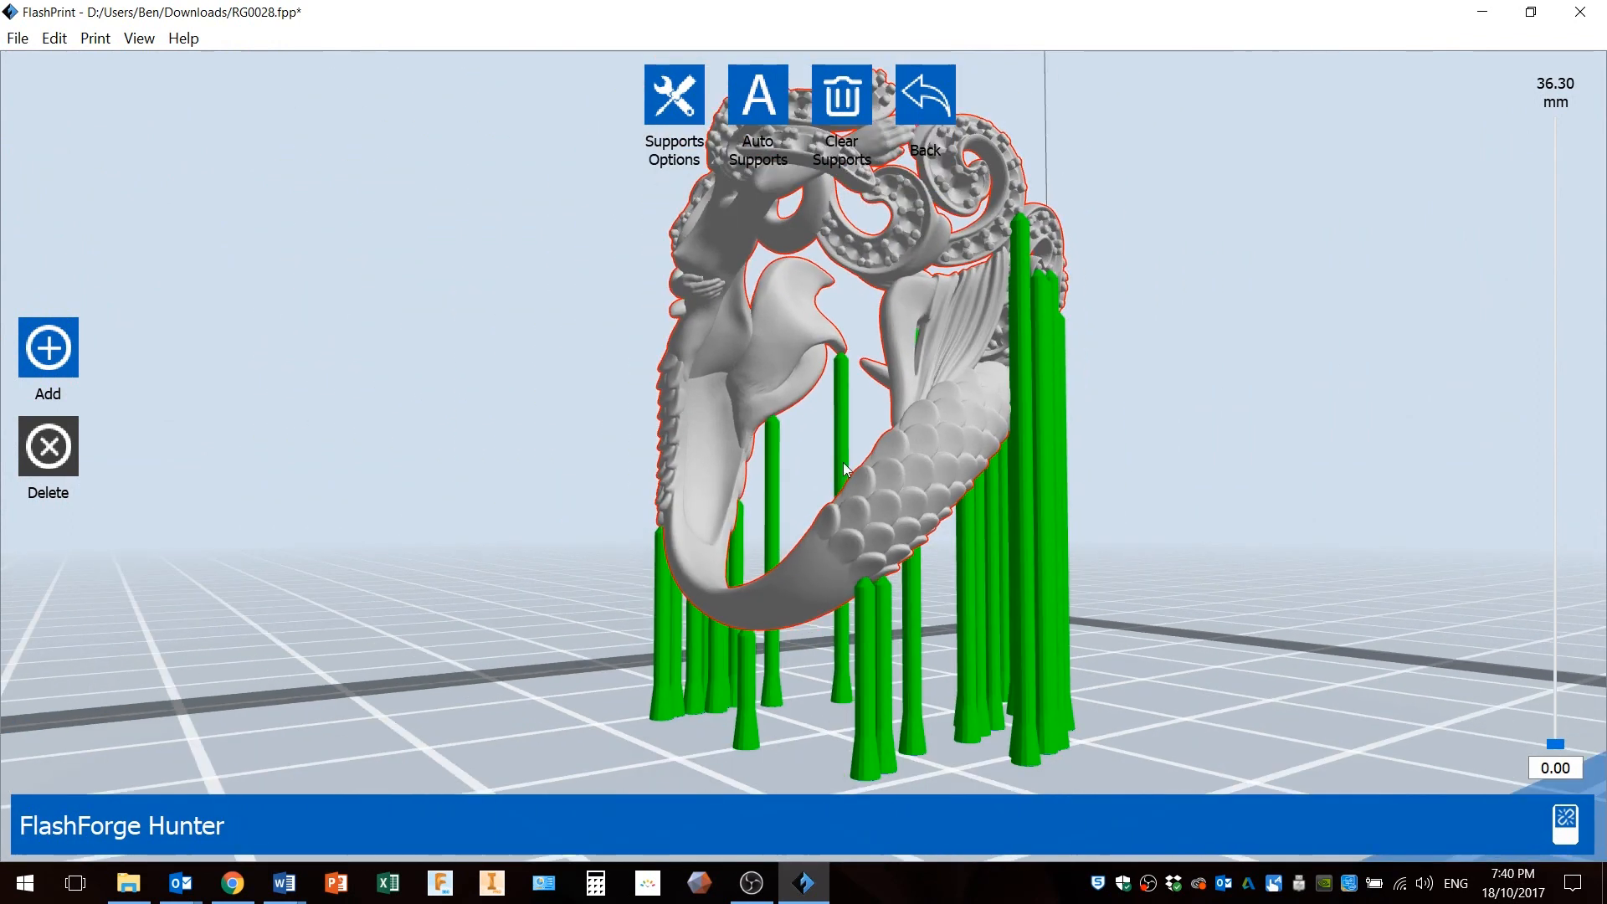
pyautogui.moveTo(845, 469); pyautogui.dragTo(964, 470, button='right')
pyautogui.moveTo(961, 539); pyautogui.dragTo(749, 509, button='right')
pyautogui.scroll(5, 745, 505)
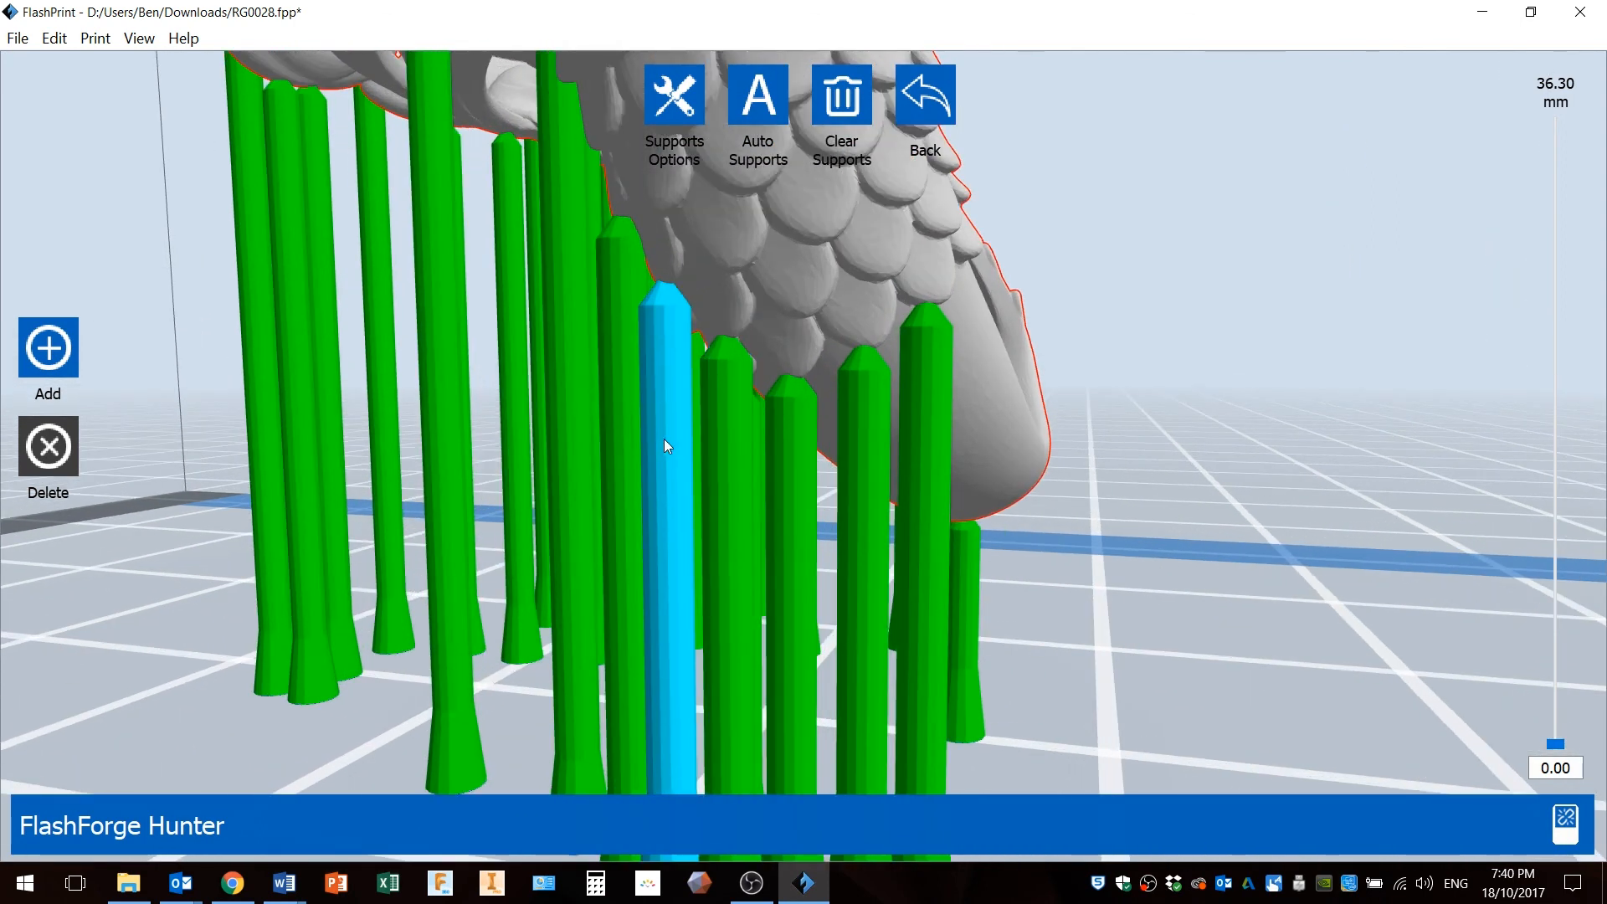
pyautogui.moveTo(866, 495); pyautogui.dragTo(828, 469, button='right')
pyautogui.scroll(2, 945, 534)
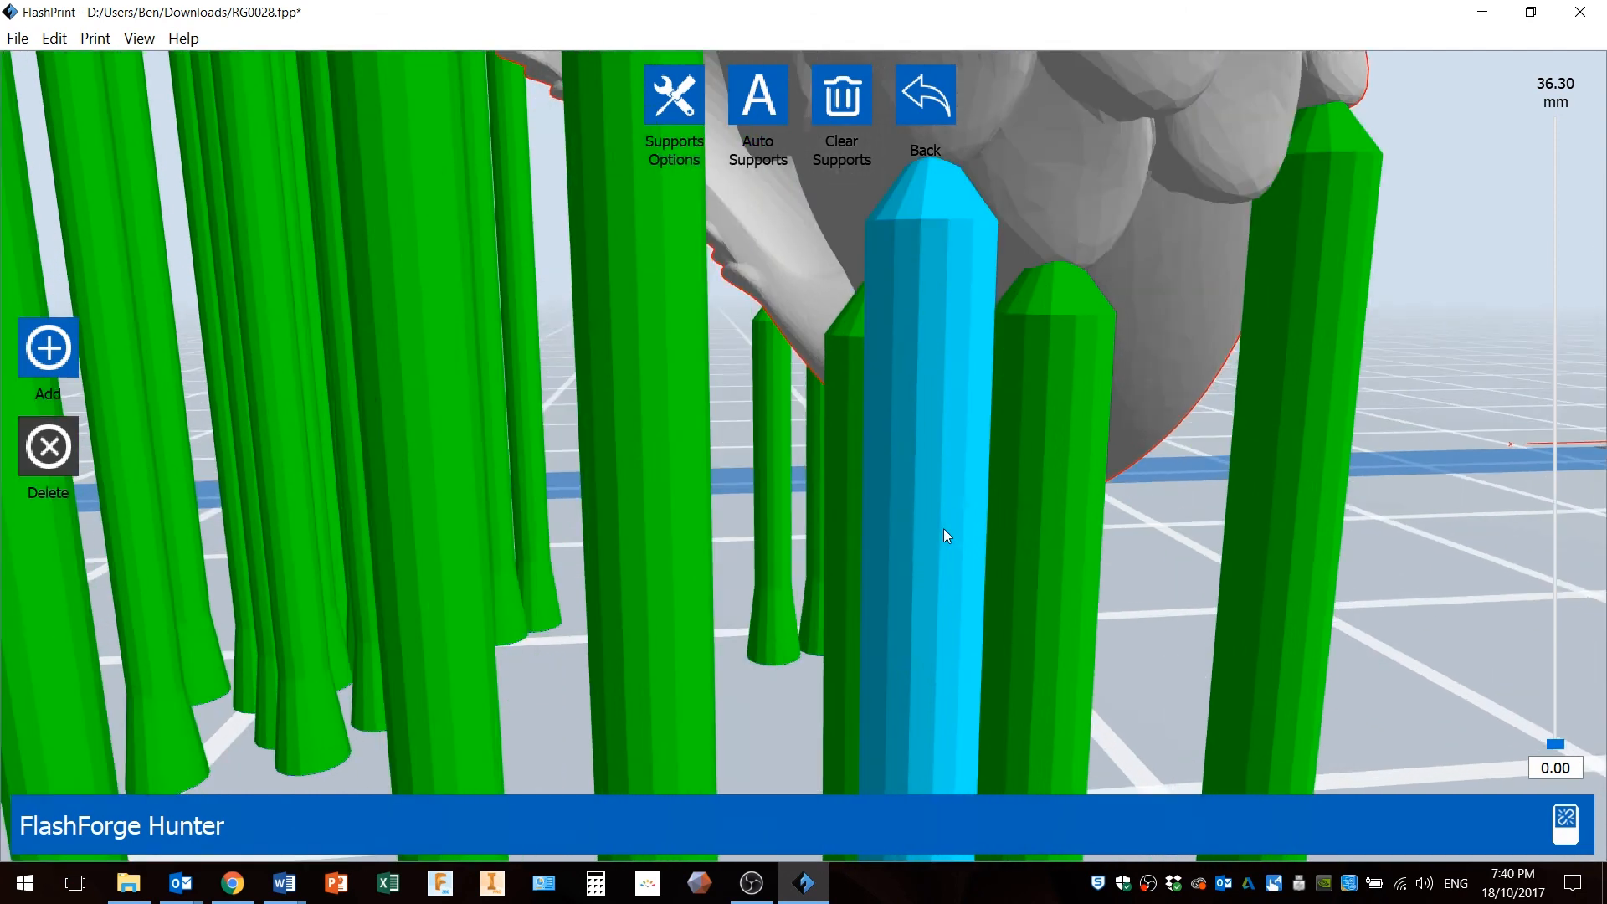
pyautogui.scroll(-6, 945, 534)
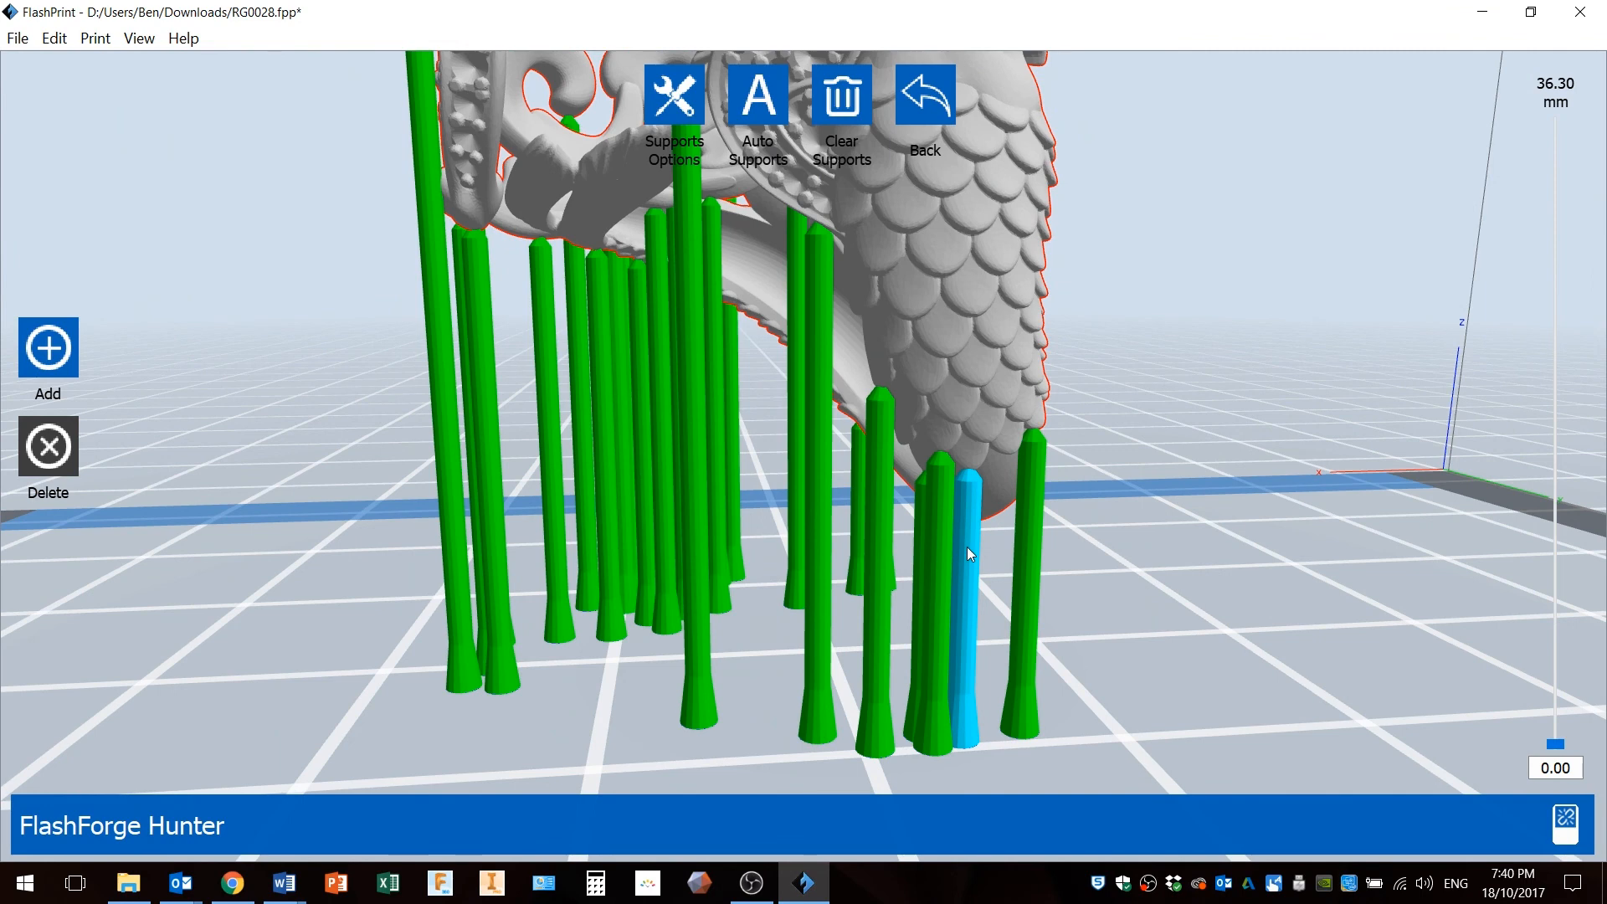
pyautogui.moveTo(877, 534); pyautogui.dragTo(983, 556, button='right')
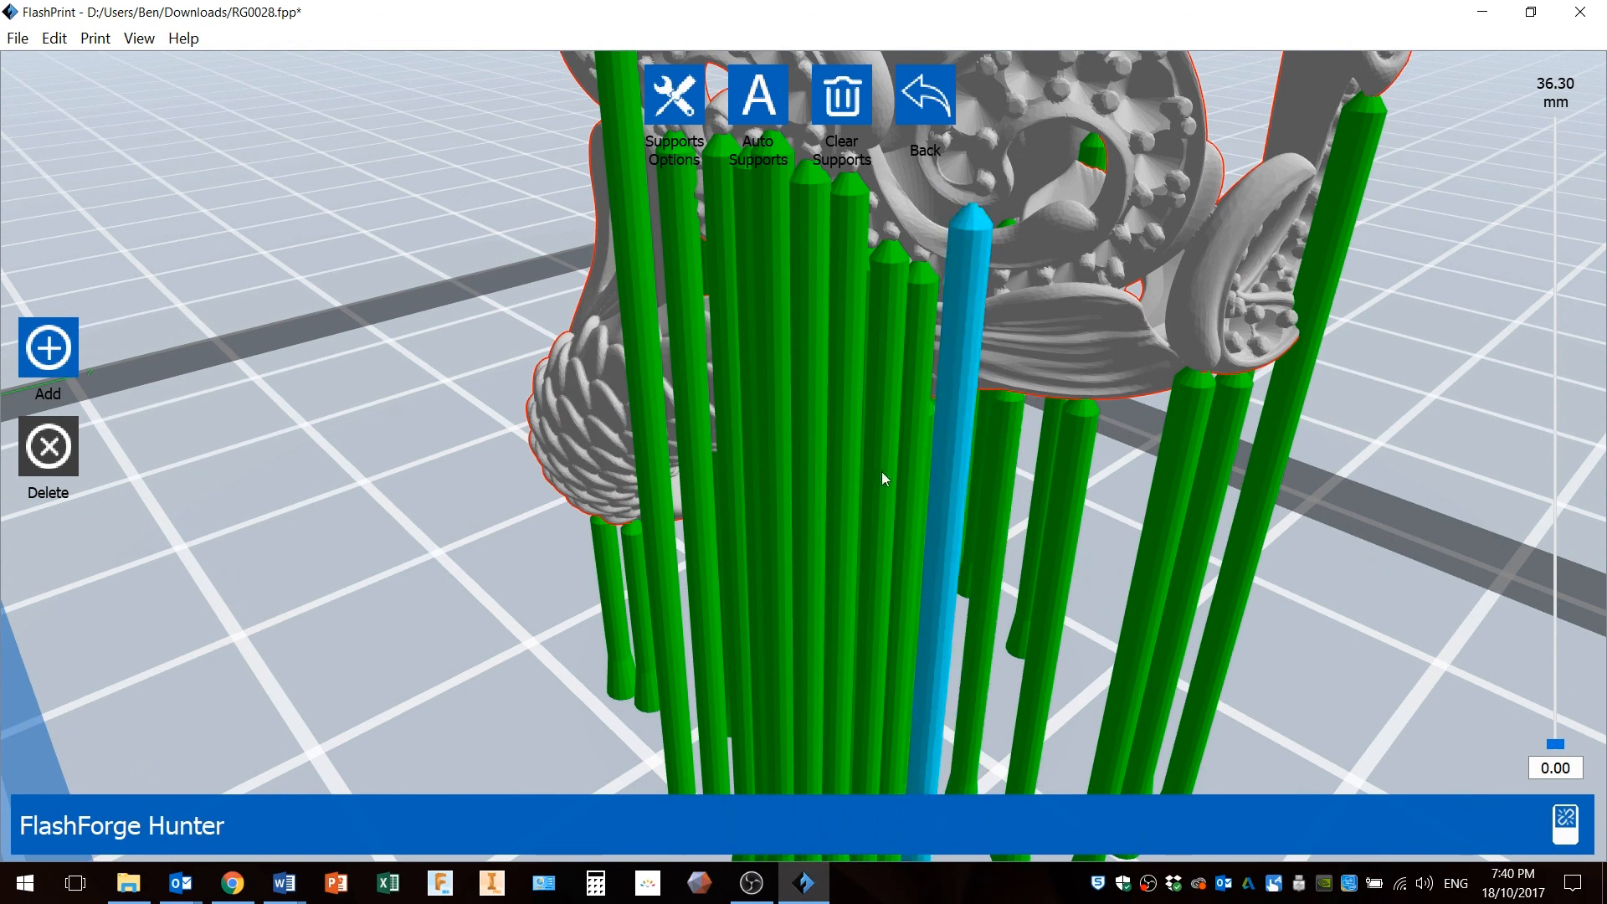
# Delete a cluster of supports beneath the ornate tentacle section of the band.
pyautogui.click(873, 347)
pyautogui.click(920, 314)
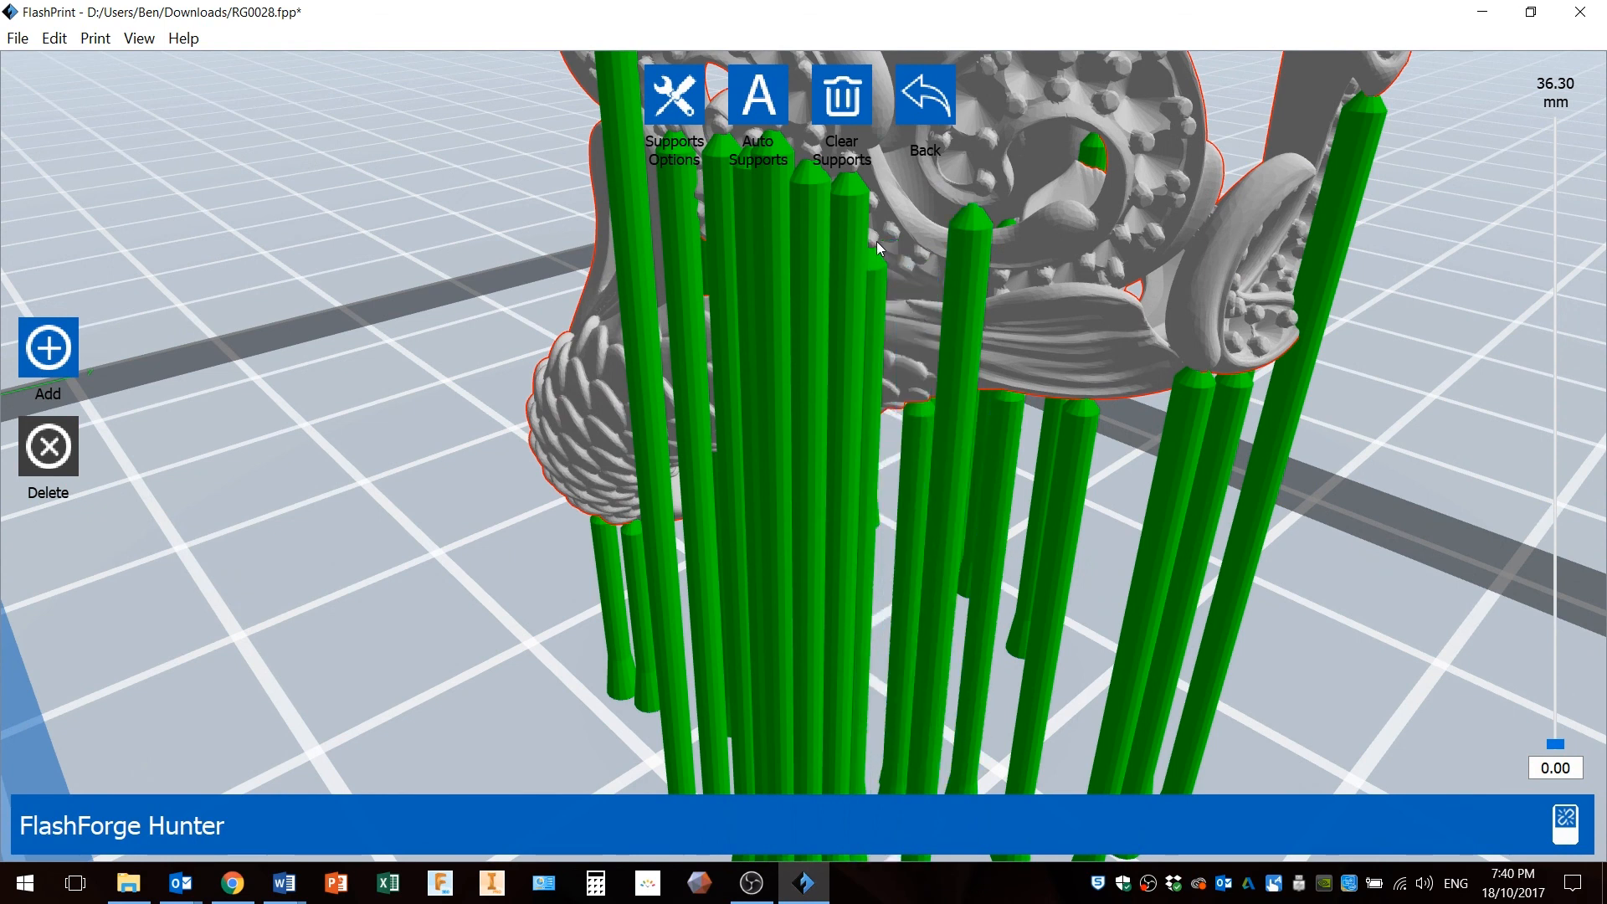
pyautogui.click(851, 213)
pyautogui.click(808, 204)
pyautogui.click(834, 235)
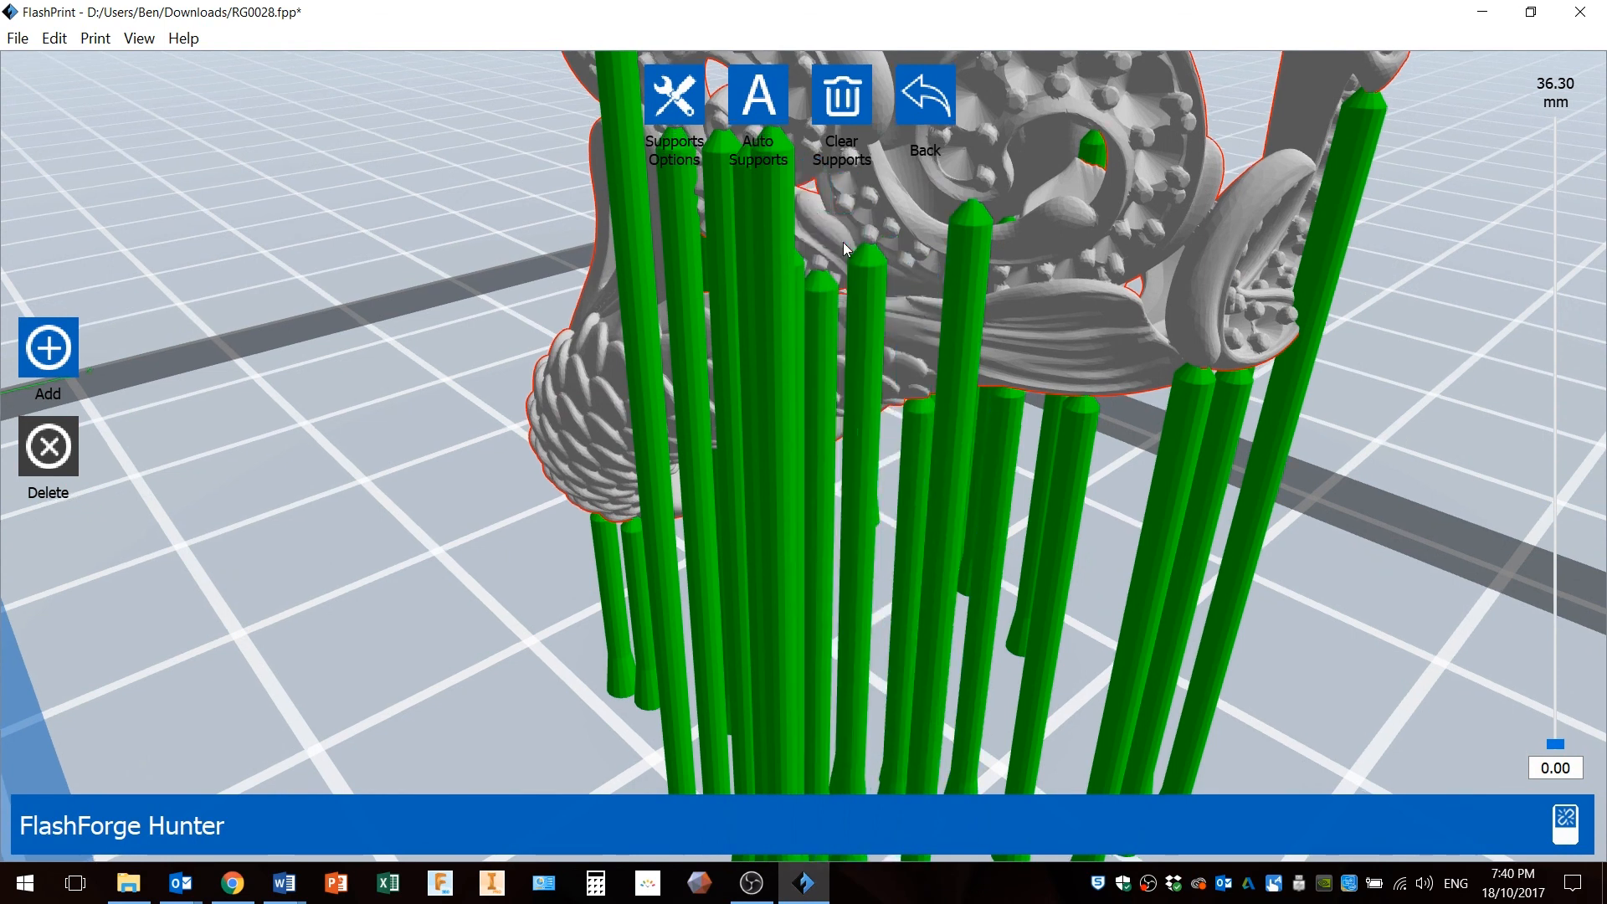
pyautogui.click(870, 264)
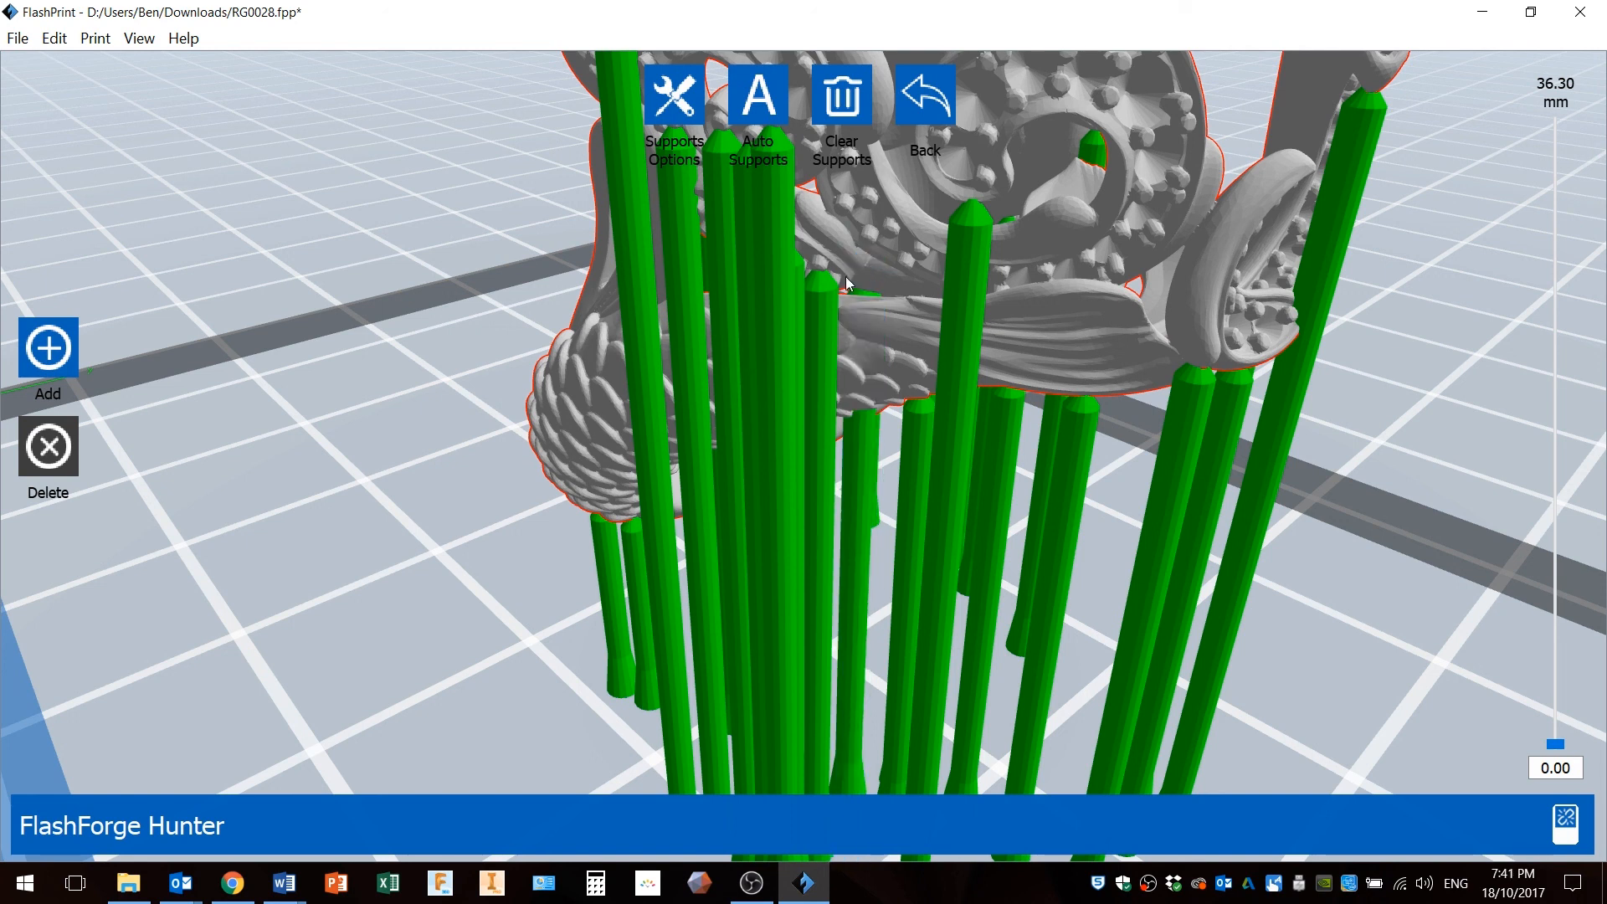
pyautogui.click(825, 297)
# Delete several more supports beneath the band between the tail and the ornate coils.
pyautogui.scroll(3, 795, 343)
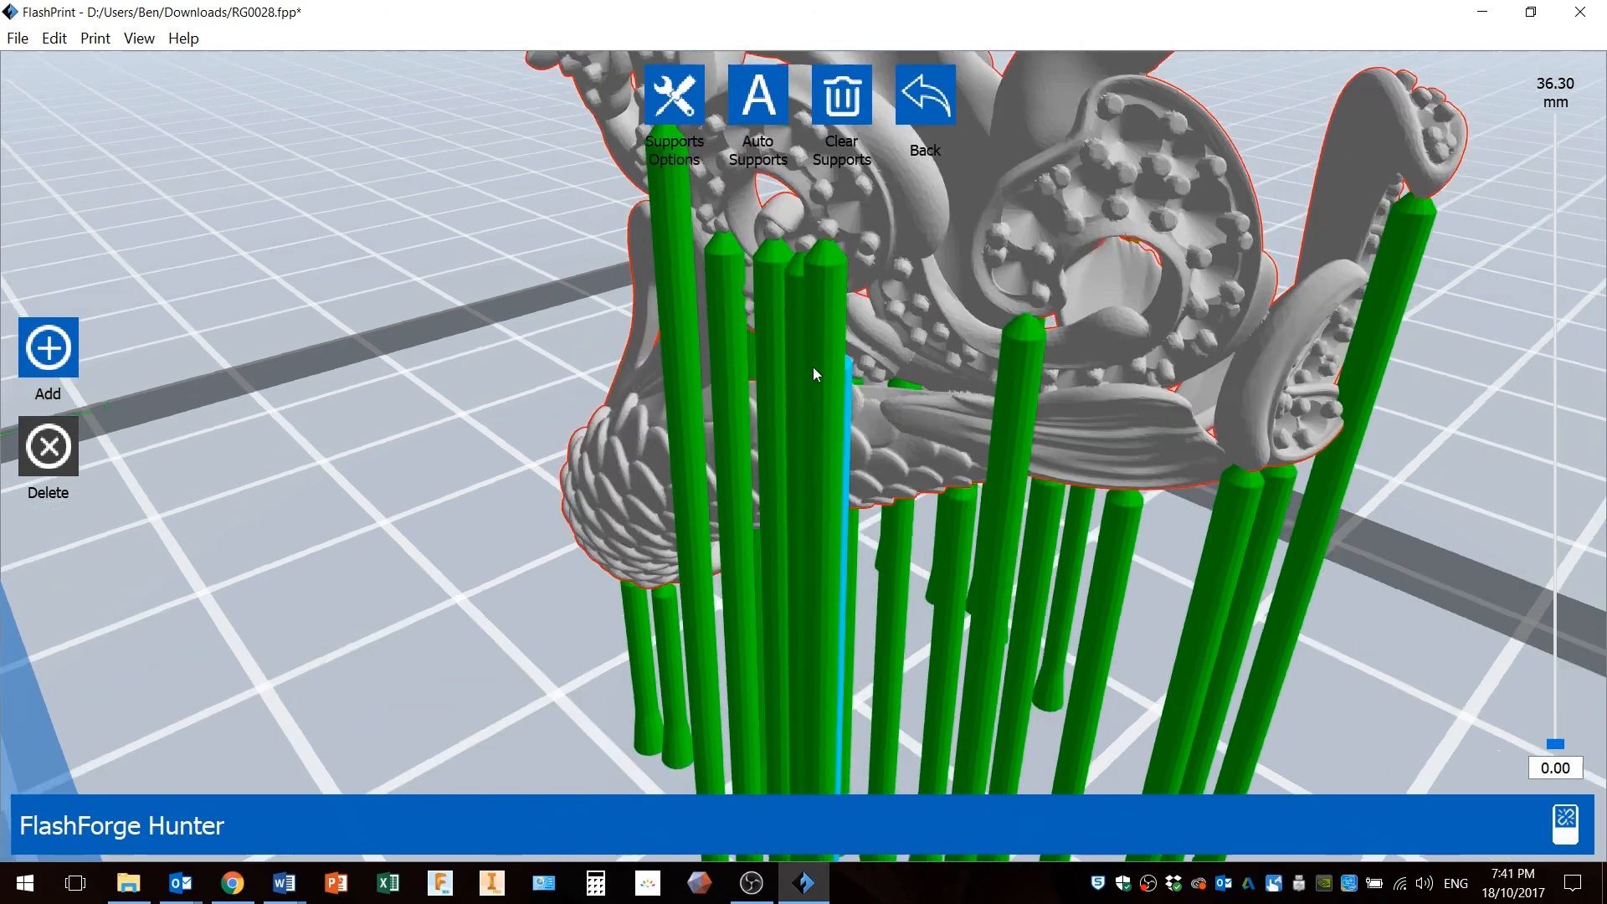
pyautogui.click(861, 457)
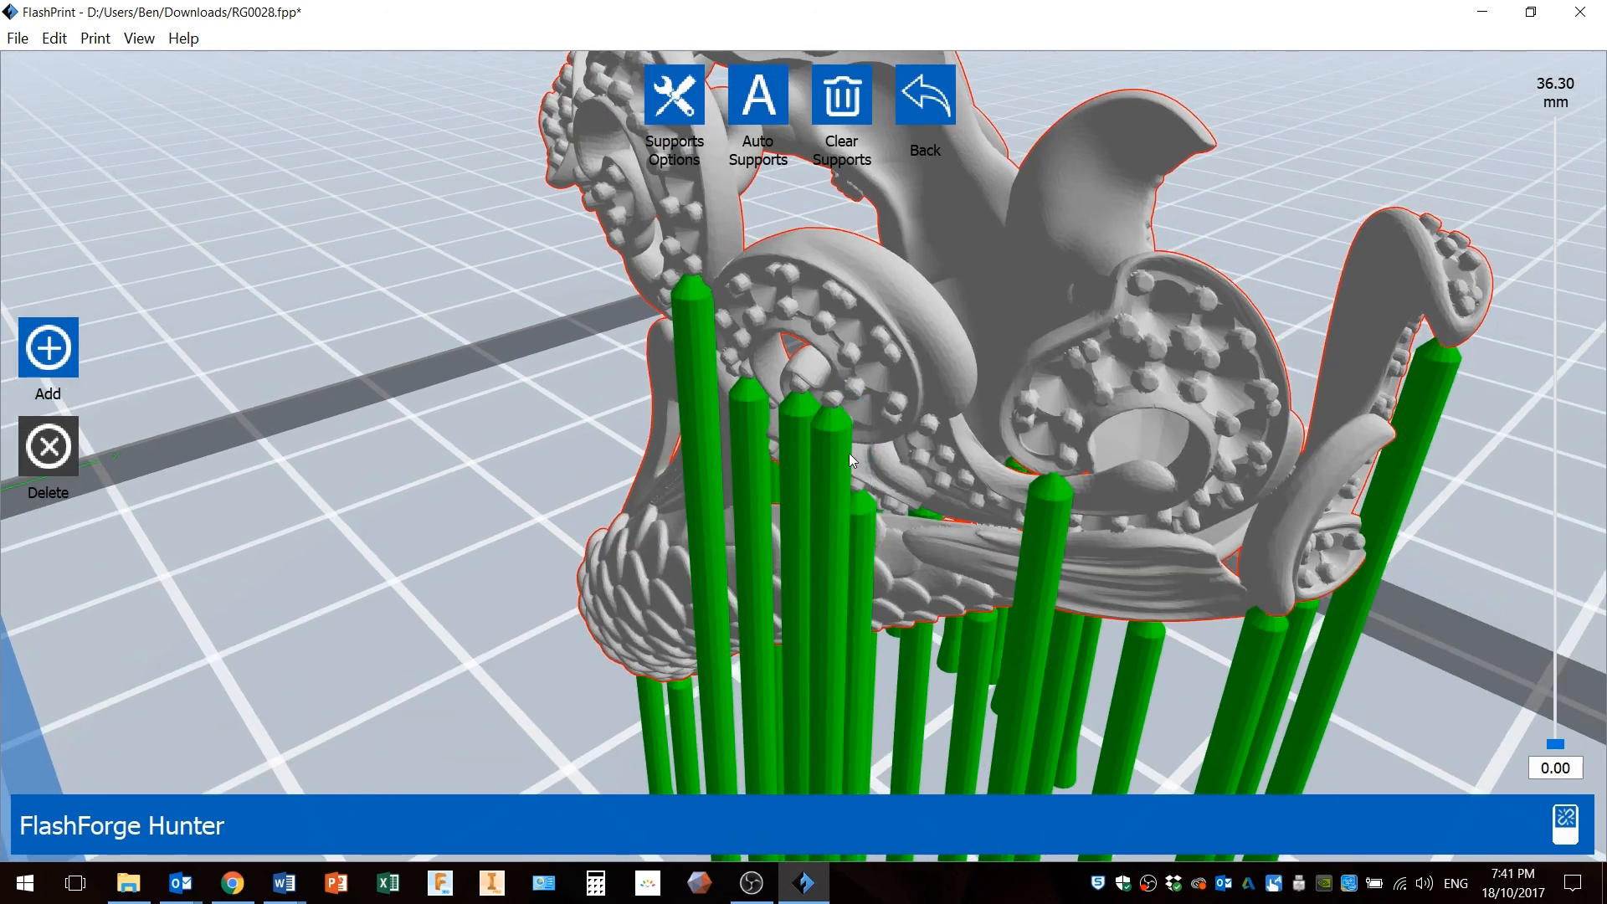
pyautogui.click(803, 432)
pyautogui.moveTo(839, 578); pyautogui.dragTo(842, 401, button='right')
pyautogui.click(849, 378)
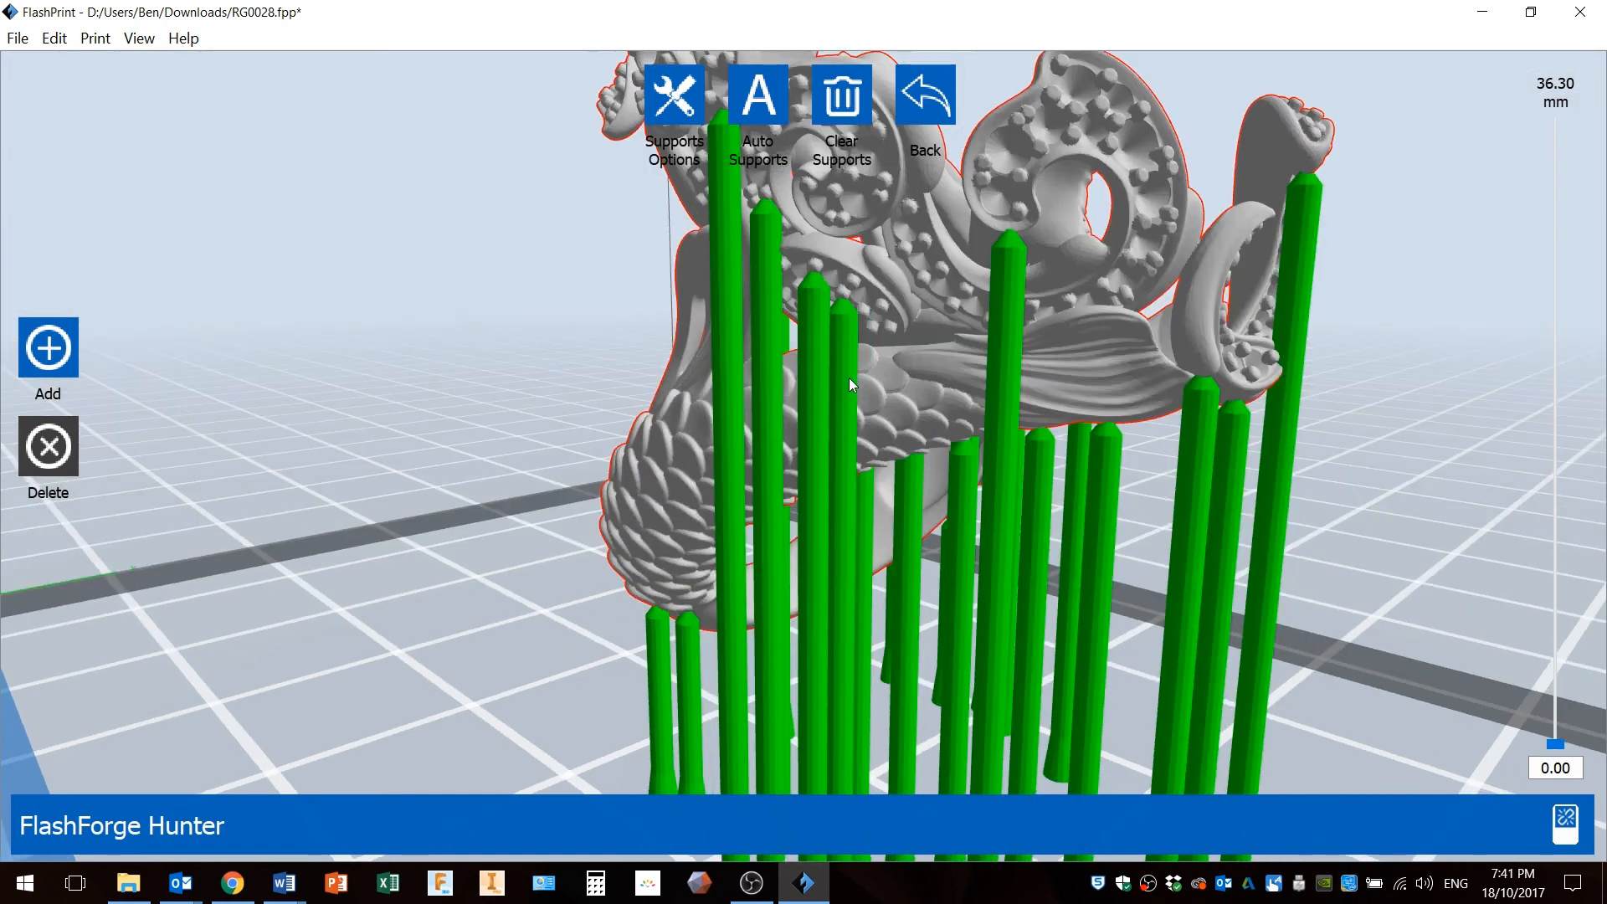
pyautogui.click(809, 360)
pyautogui.click(844, 355)
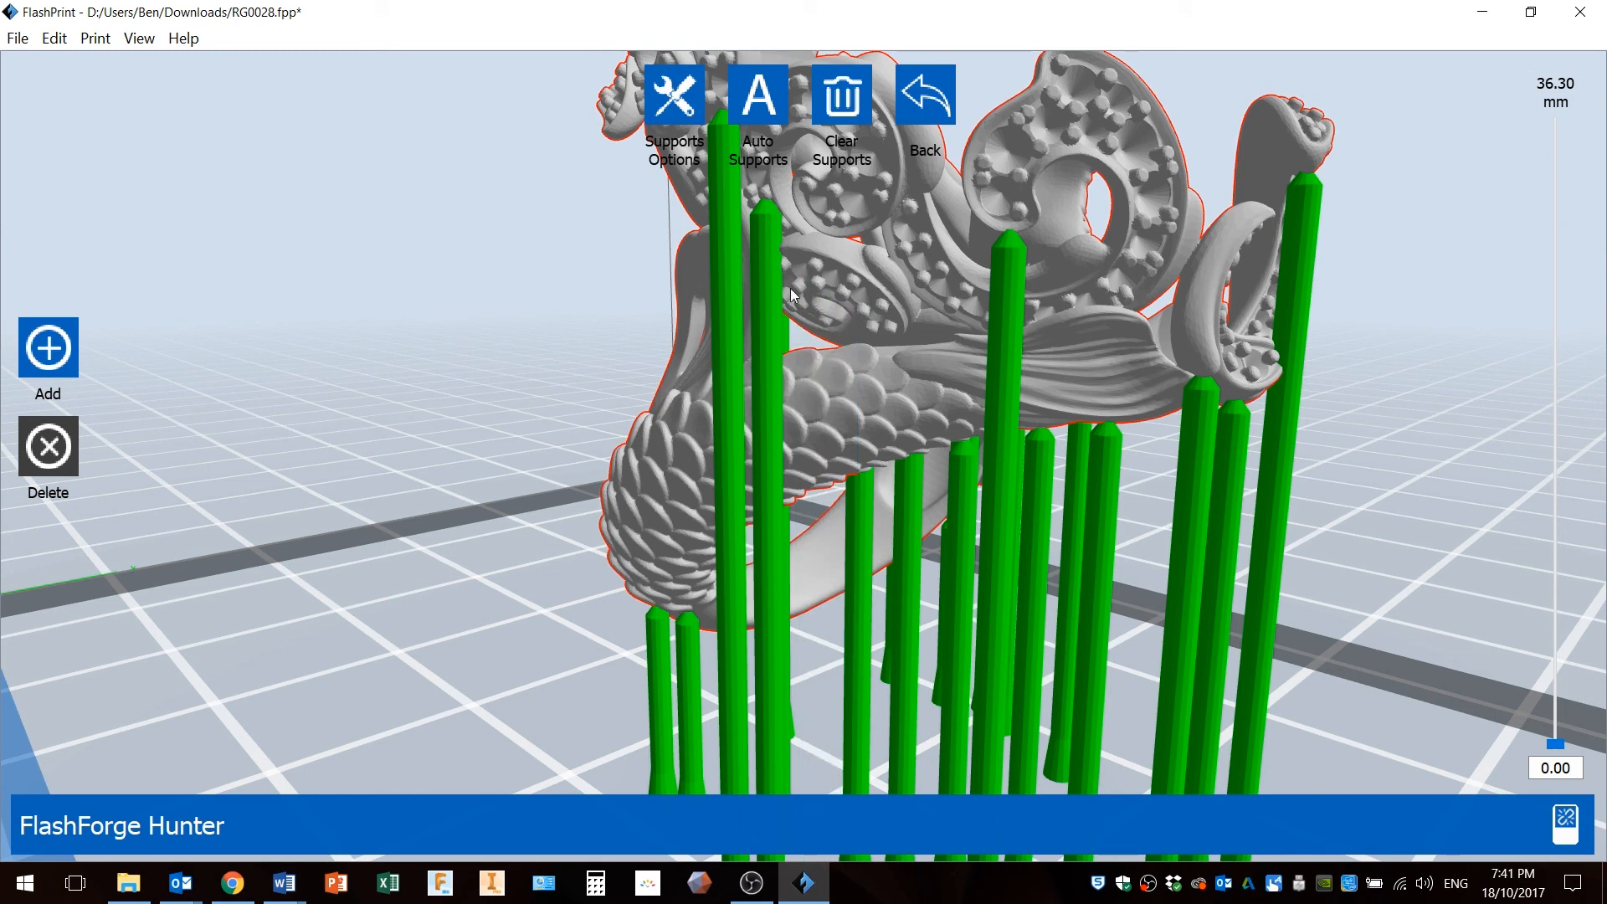
pyautogui.click(766, 262)
pyautogui.moveTo(733, 286); pyautogui.dragTo(847, 346, button='right')
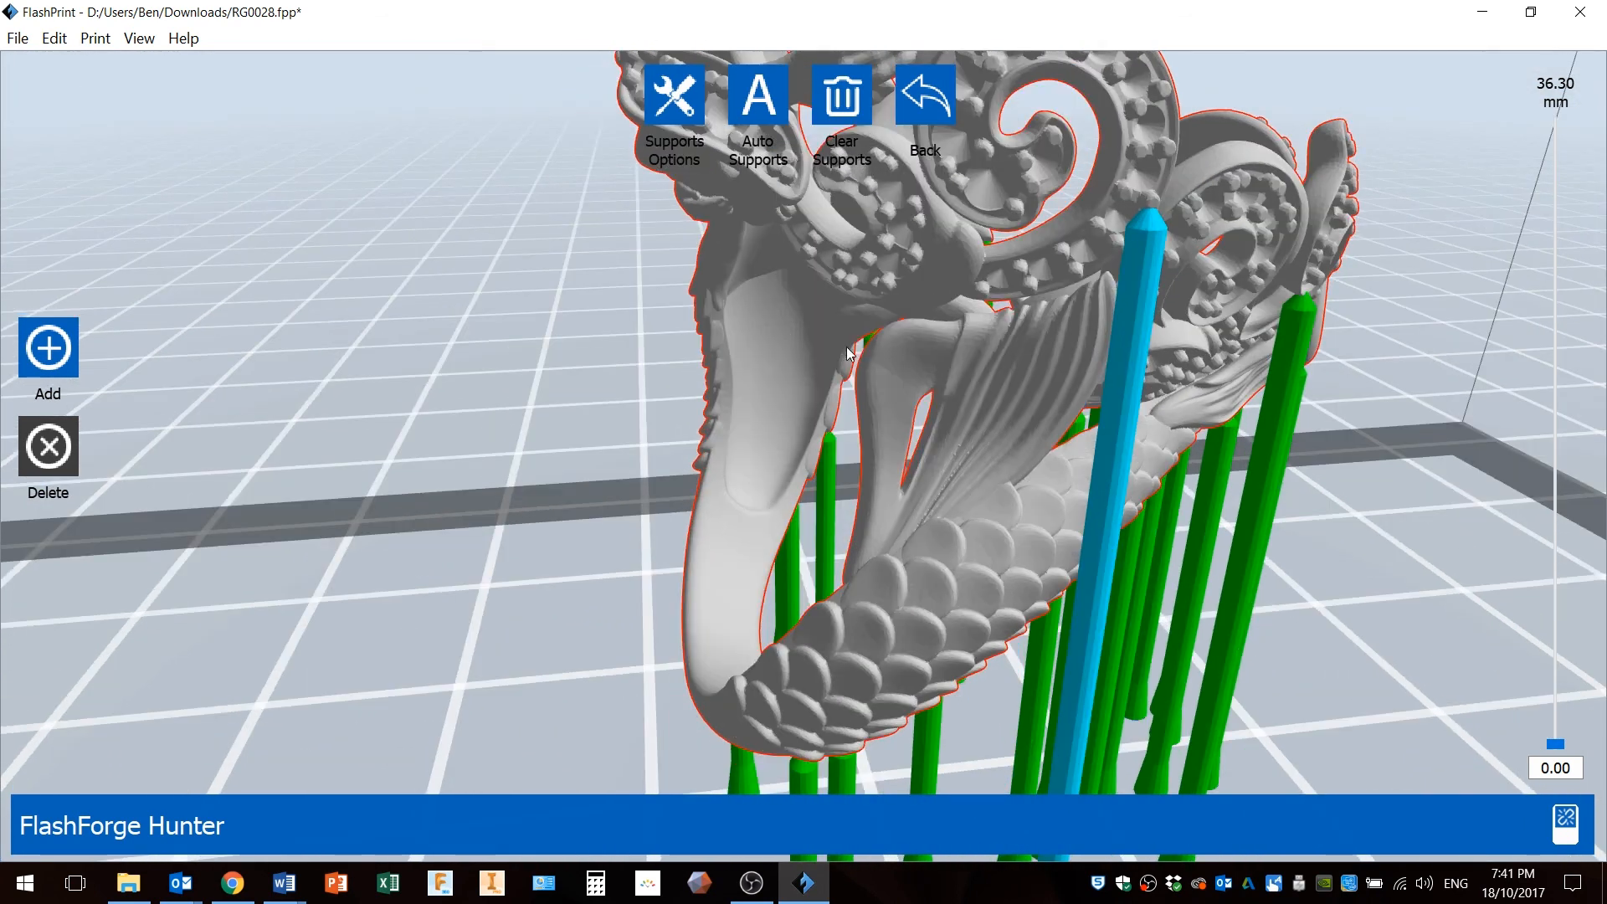
# Delete two supports beneath the mermaid's tail end.
pyautogui.click(1128, 370)
pyautogui.moveTo(1129, 419); pyautogui.dragTo(992, 606, button='right')
pyautogui.scroll(-5, 998, 525)
pyautogui.click(1017, 636)
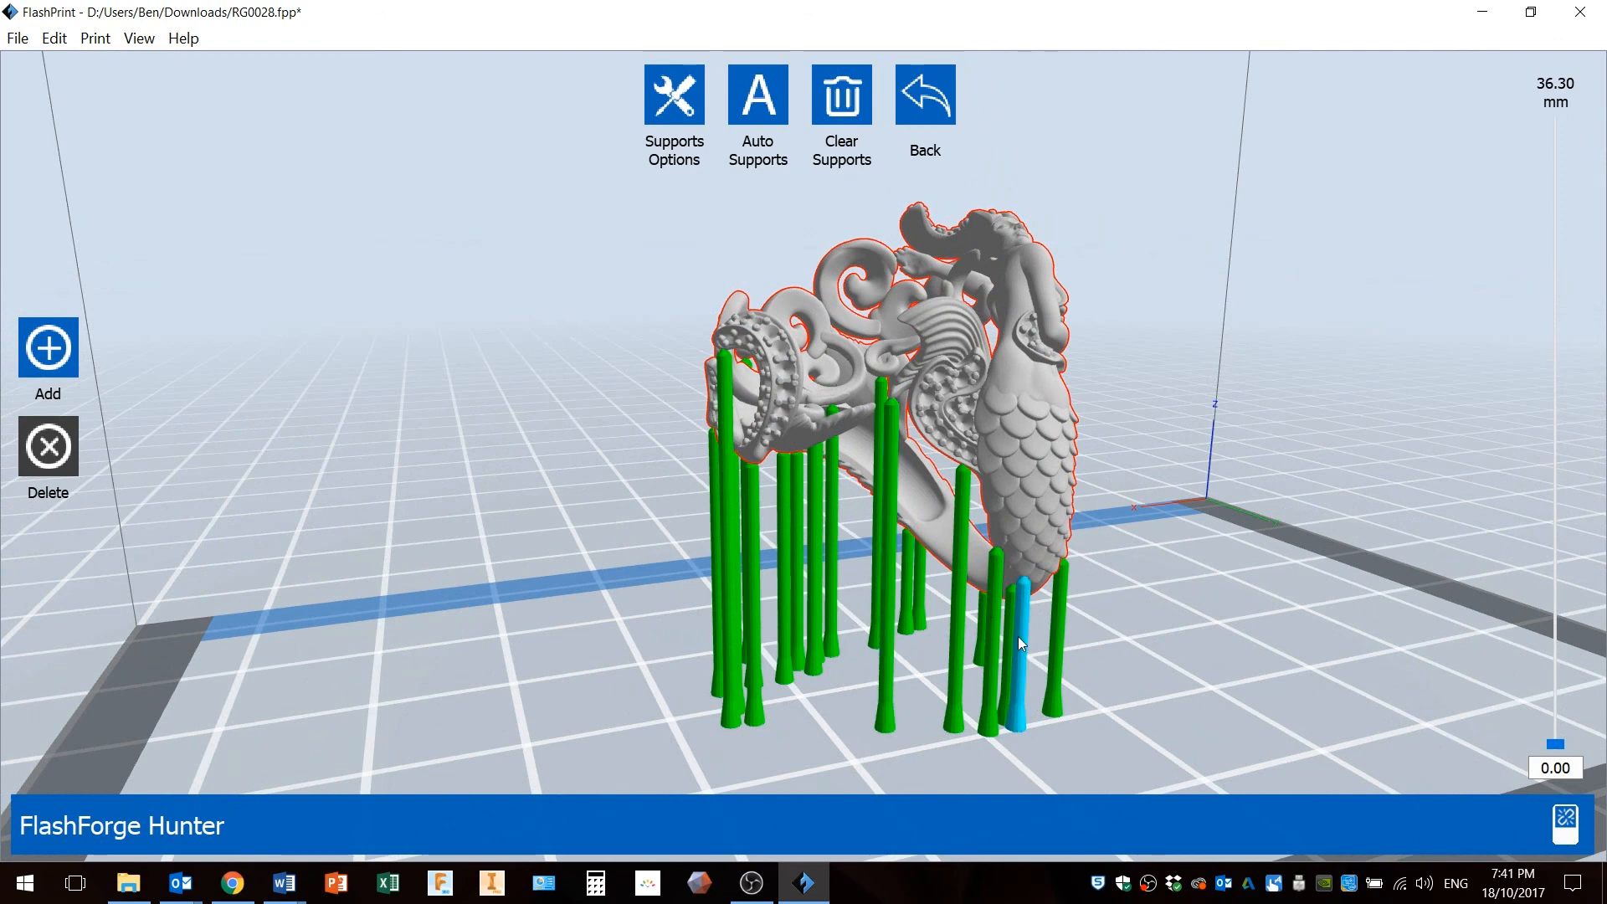
# View the ring from below and delete a few more supports under the mermaid's body.
pyautogui.scroll(5, 1016, 636)
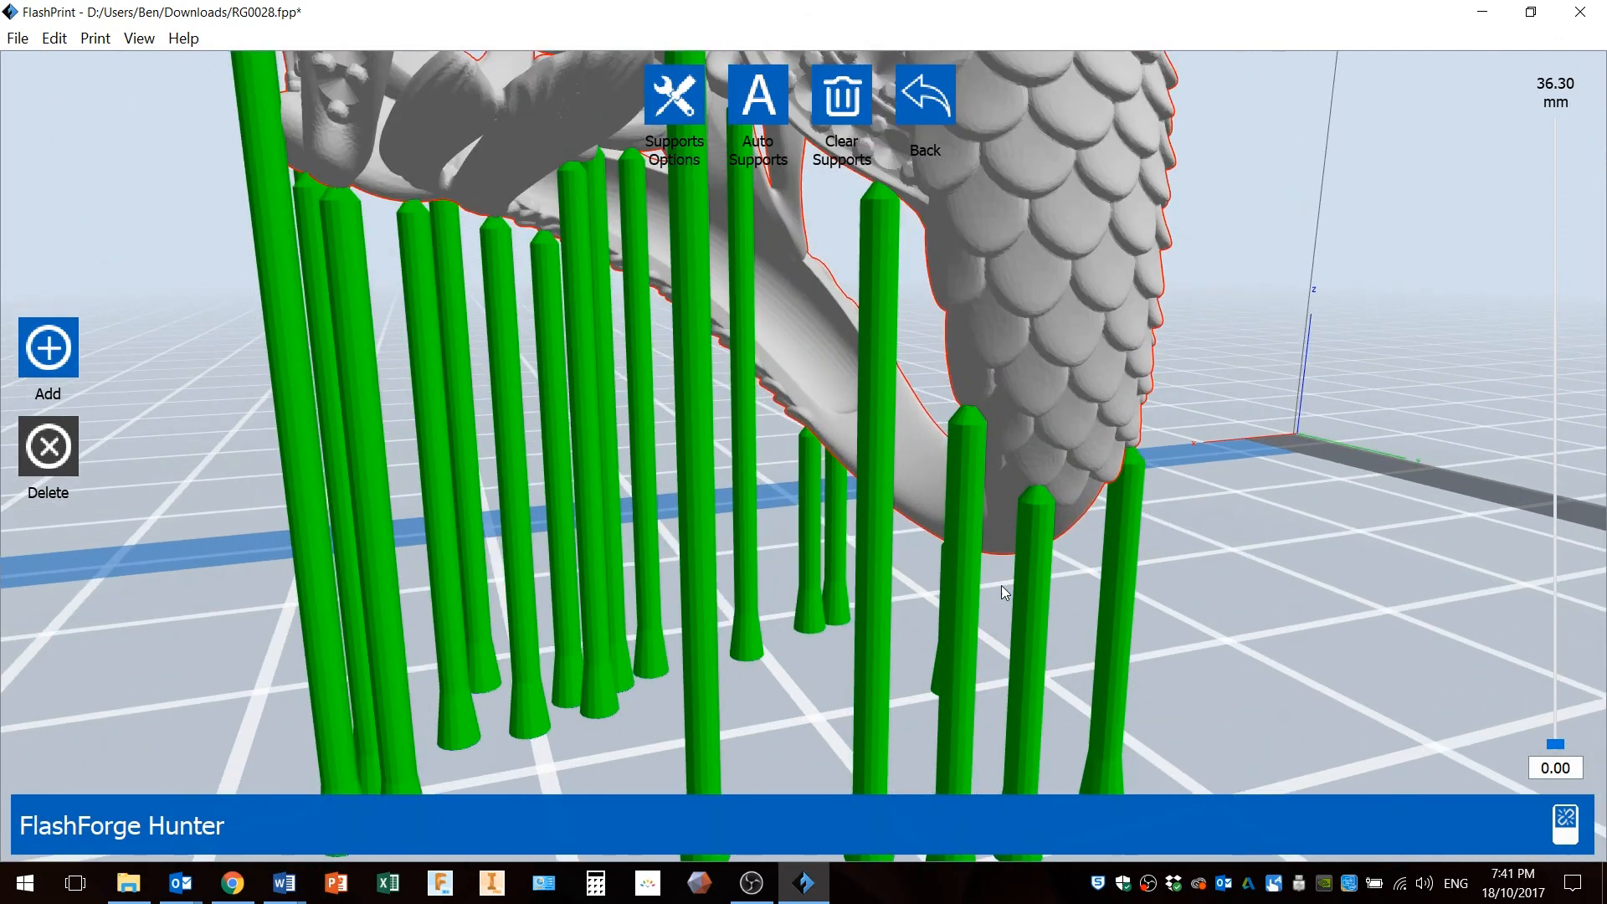
pyautogui.moveTo(1022, 618); pyautogui.dragTo(1088, 624, button='right')
pyautogui.moveTo(932, 584); pyautogui.dragTo(879, 561, button='right')
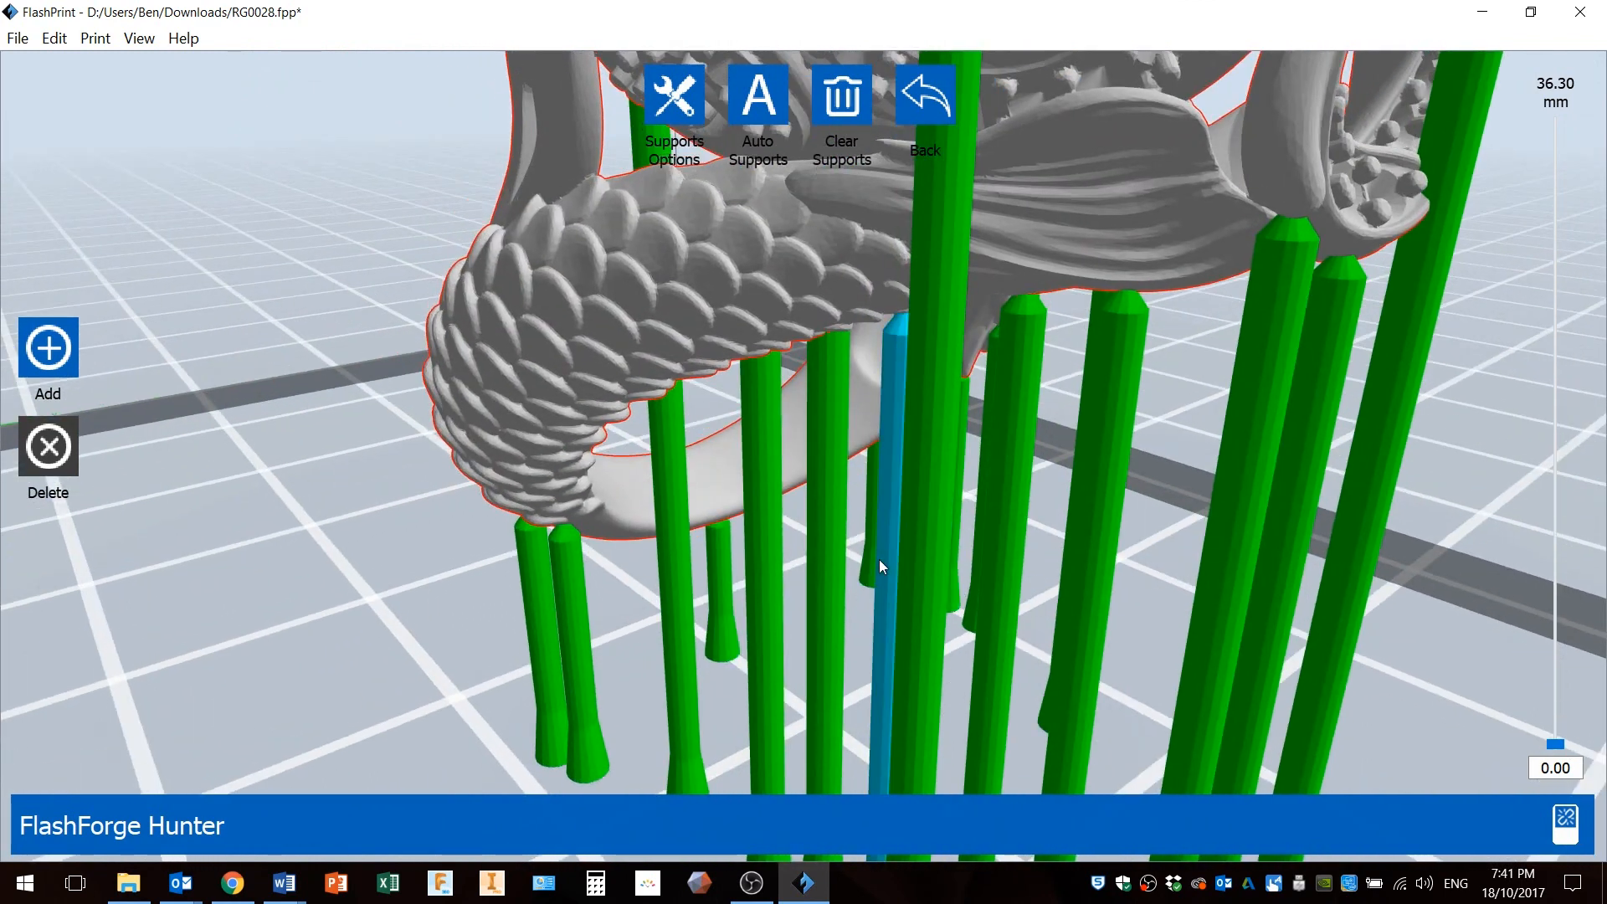
pyautogui.scroll(-5, 880, 561)
pyautogui.moveTo(924, 403); pyautogui.dragTo(1073, 379, button='right')
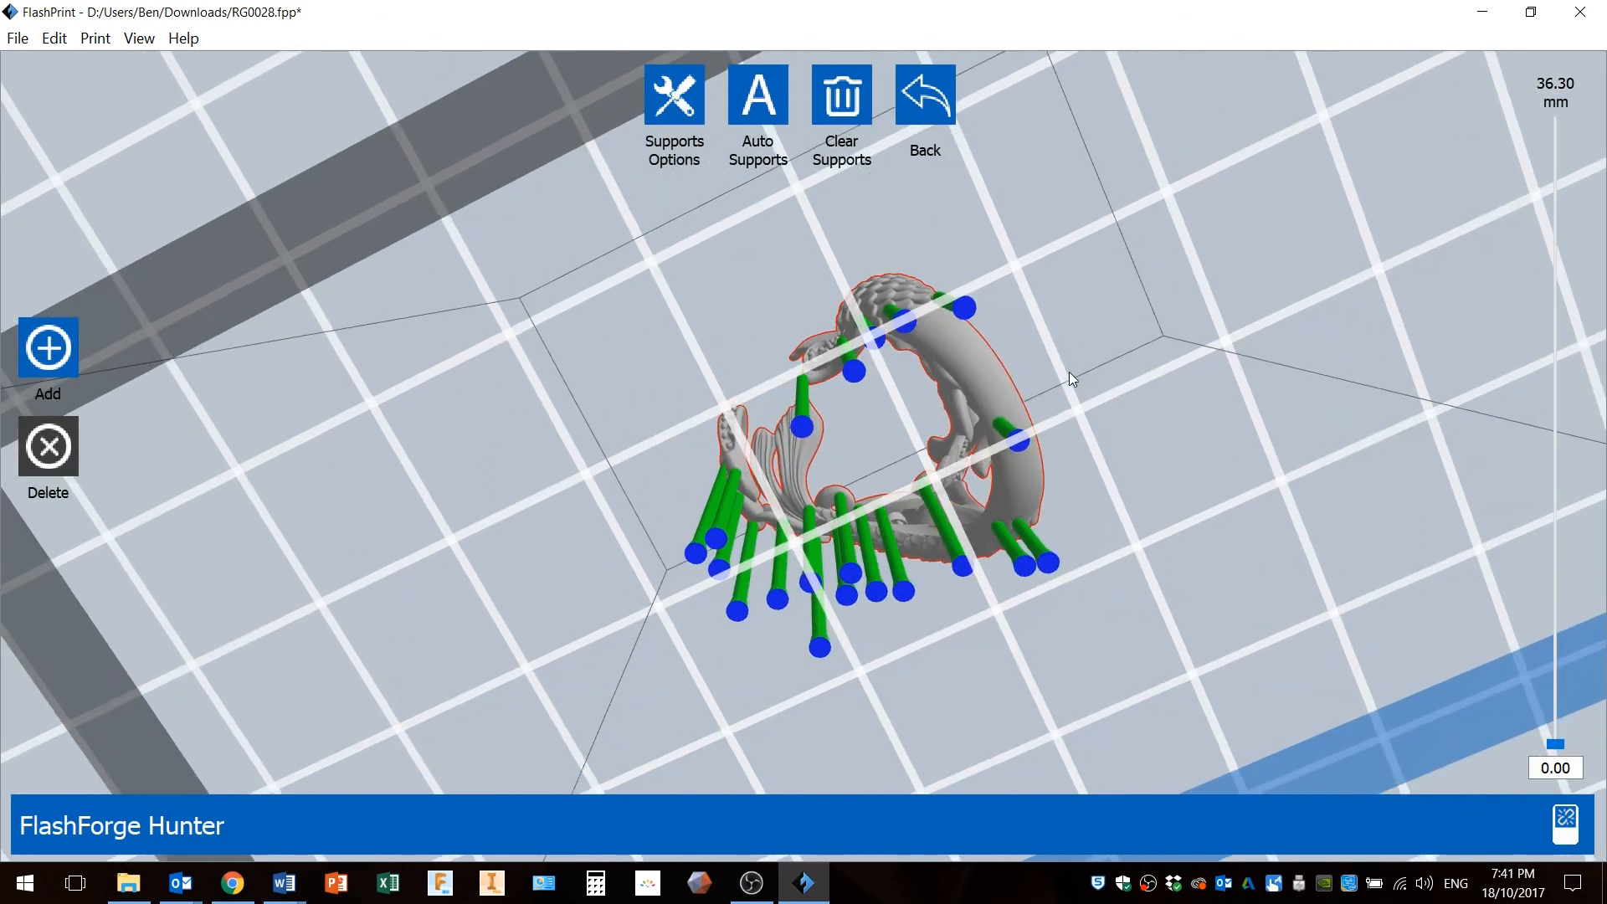
pyautogui.scroll(-3, 867, 596)
pyautogui.scroll(6, 865, 596)
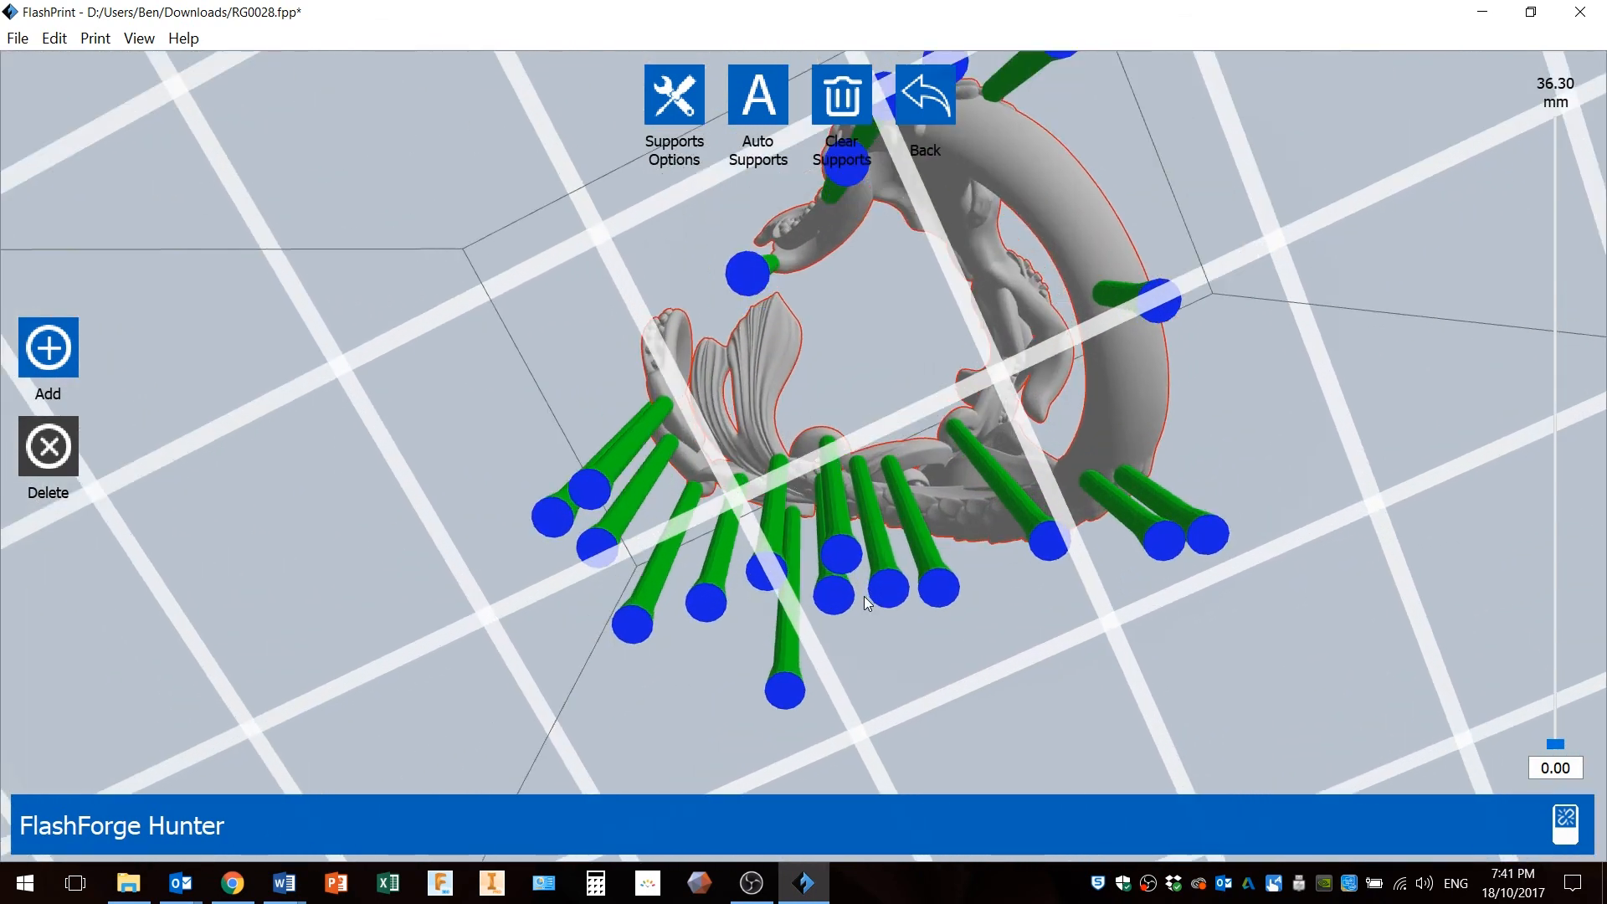
pyautogui.moveTo(808, 634); pyautogui.dragTo(827, 635, button='right')
pyautogui.click(762, 515)
pyautogui.moveTo(770, 549); pyautogui.dragTo(824, 554, button='right')
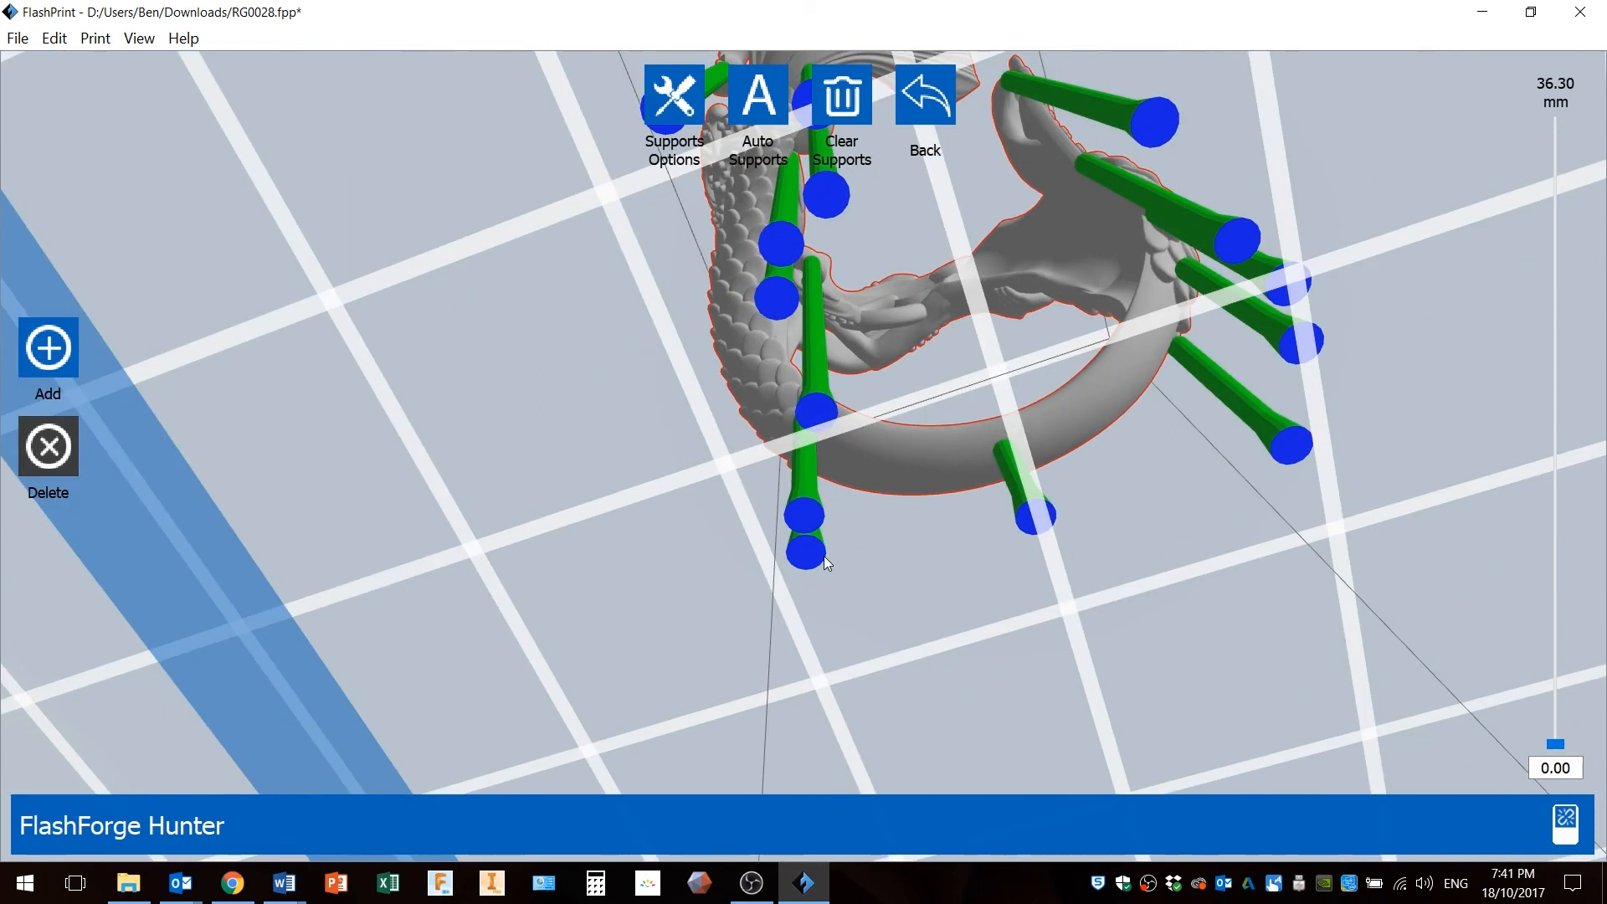
pyautogui.moveTo(796, 454); pyautogui.dragTo(803, 585, button='right')
pyautogui.click(791, 340)
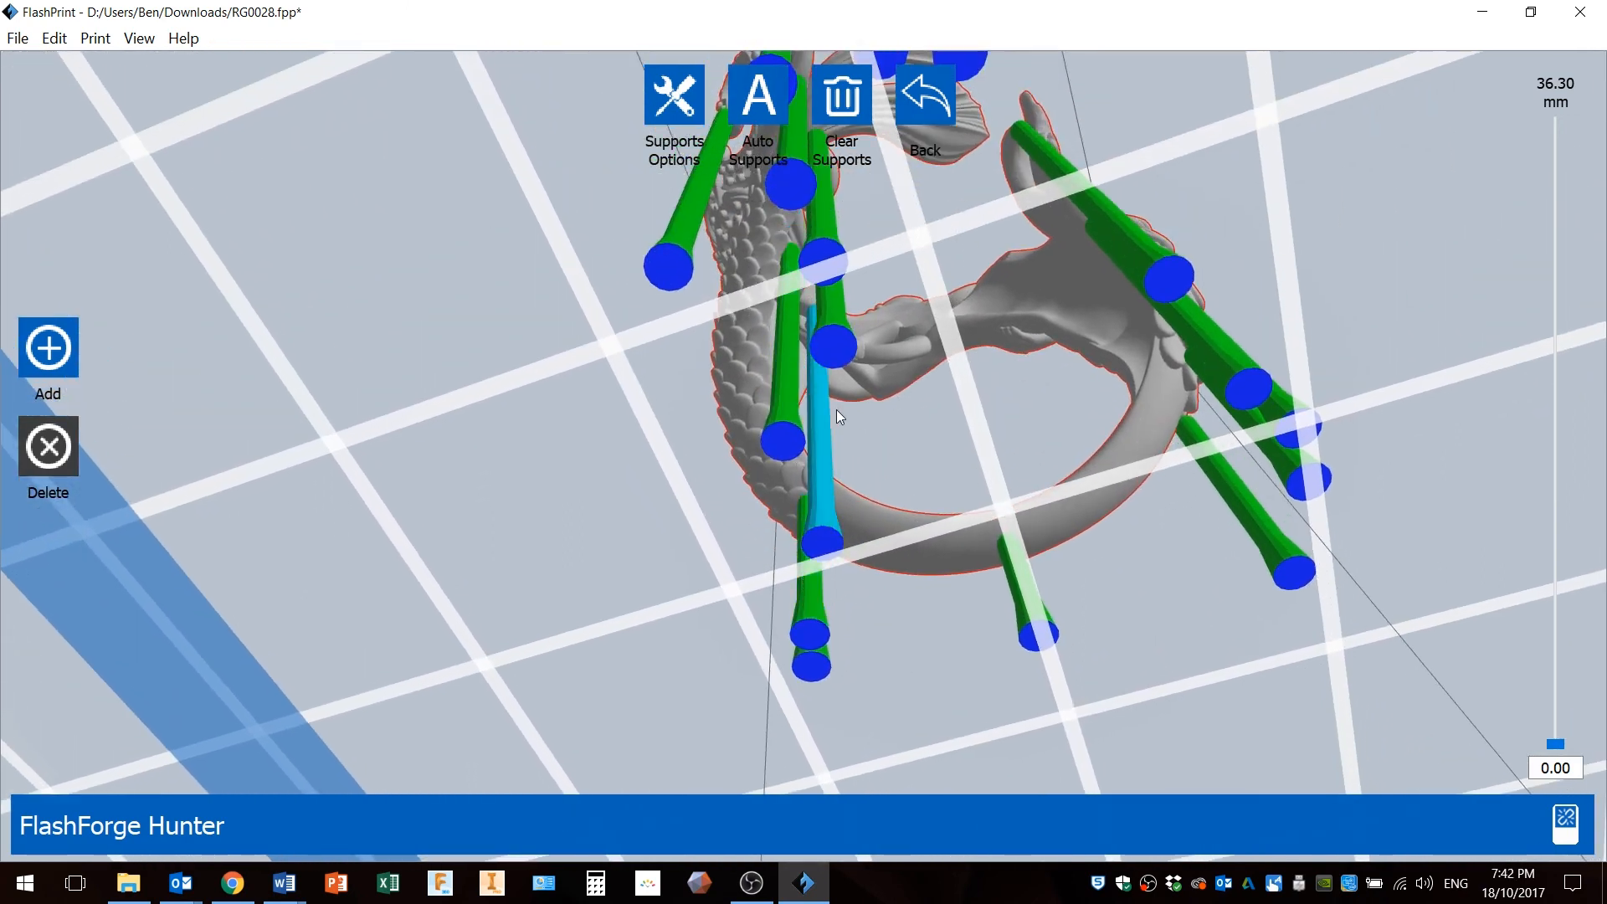
# Leave support editing and save the supports to the project file.
pyautogui.moveTo(847, 404); pyautogui.dragTo(852, 396, button='right')
pyautogui.moveTo(854, 405); pyautogui.dragTo(952, 467)
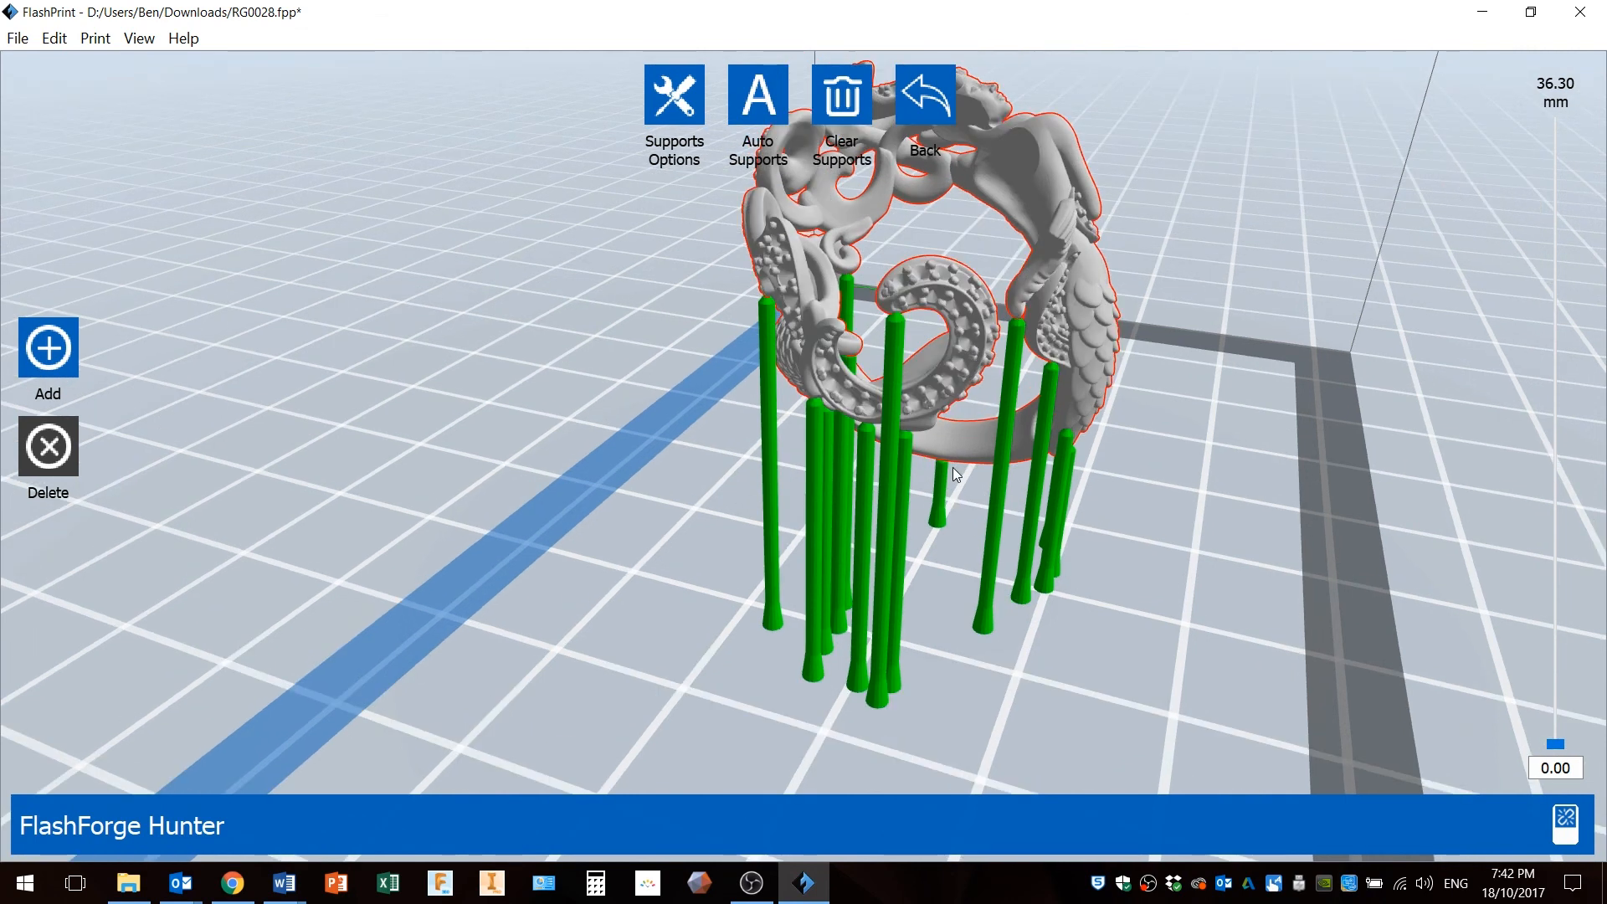
pyautogui.moveTo(1036, 551); pyautogui.dragTo(1105, 554)
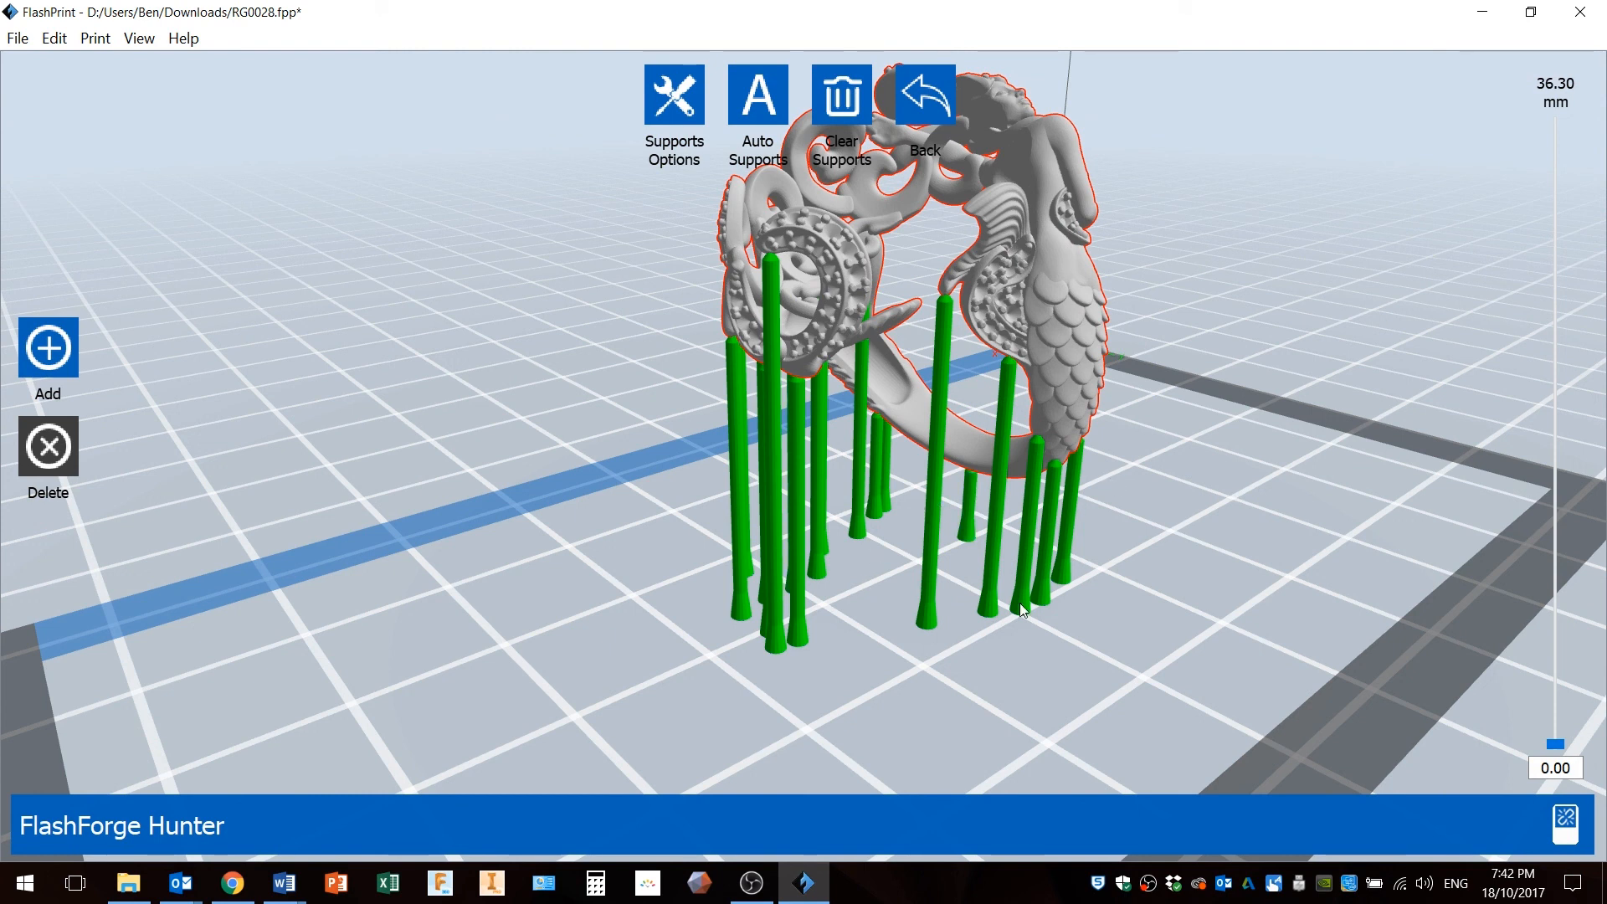
pyautogui.moveTo(987, 513)
pyautogui.mouseDown()
pyautogui.moveTo(912, 526)
pyautogui.moveTo(999, 522)
pyautogui.mouseUp()
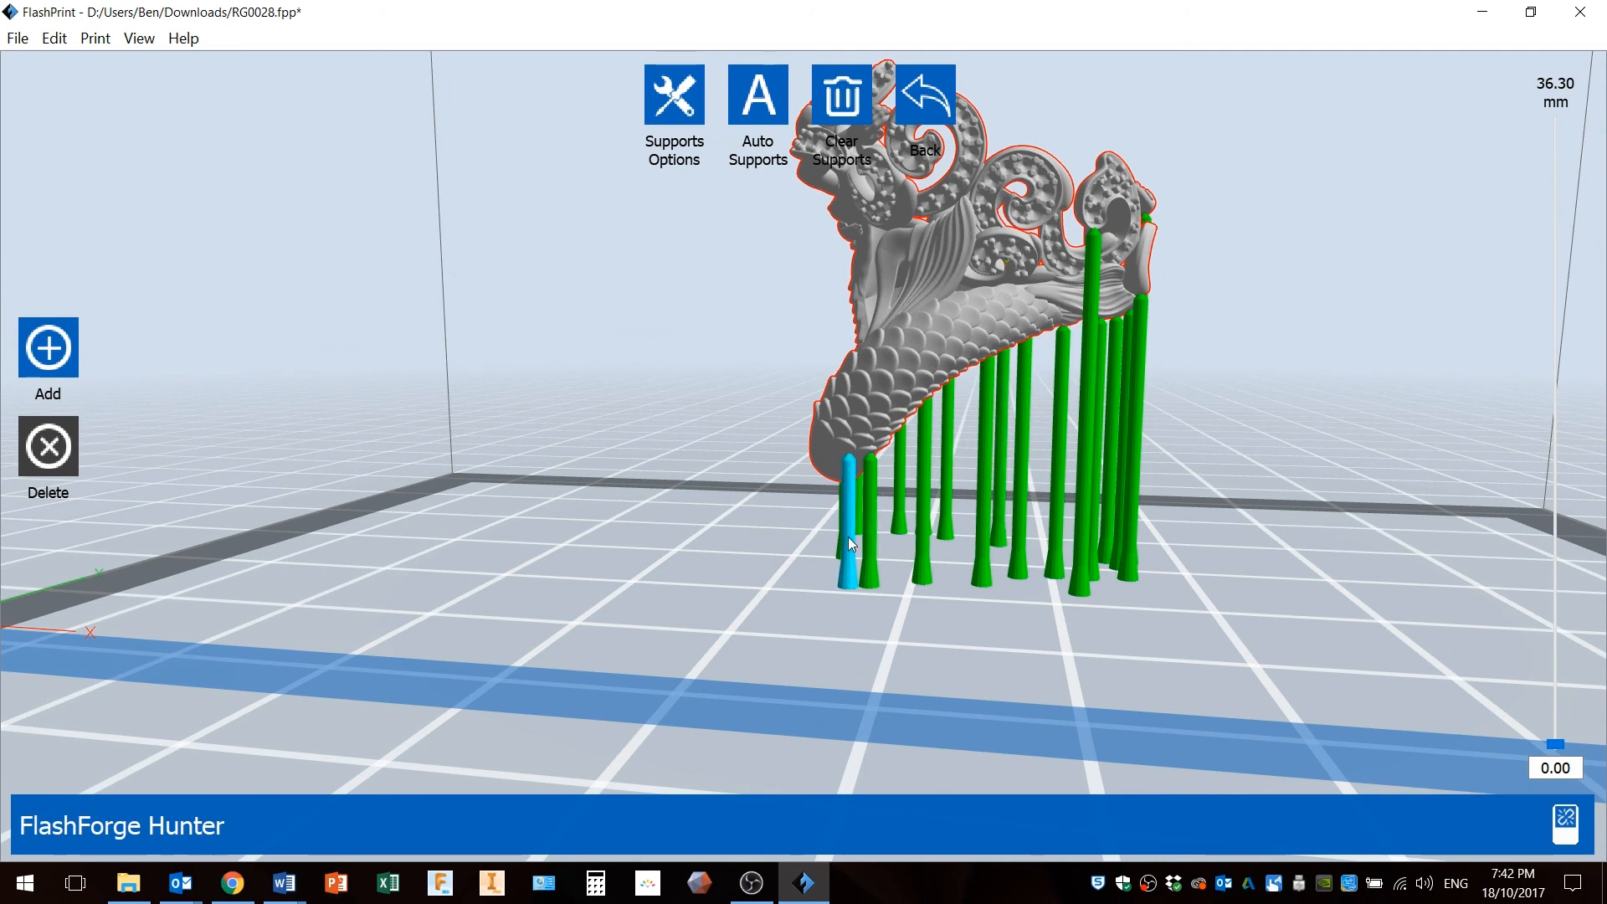
pyautogui.moveTo(902, 512)
pyautogui.mouseDown()
pyautogui.moveTo(945, 511)
pyautogui.moveTo(901, 504)
pyautogui.mouseUp()
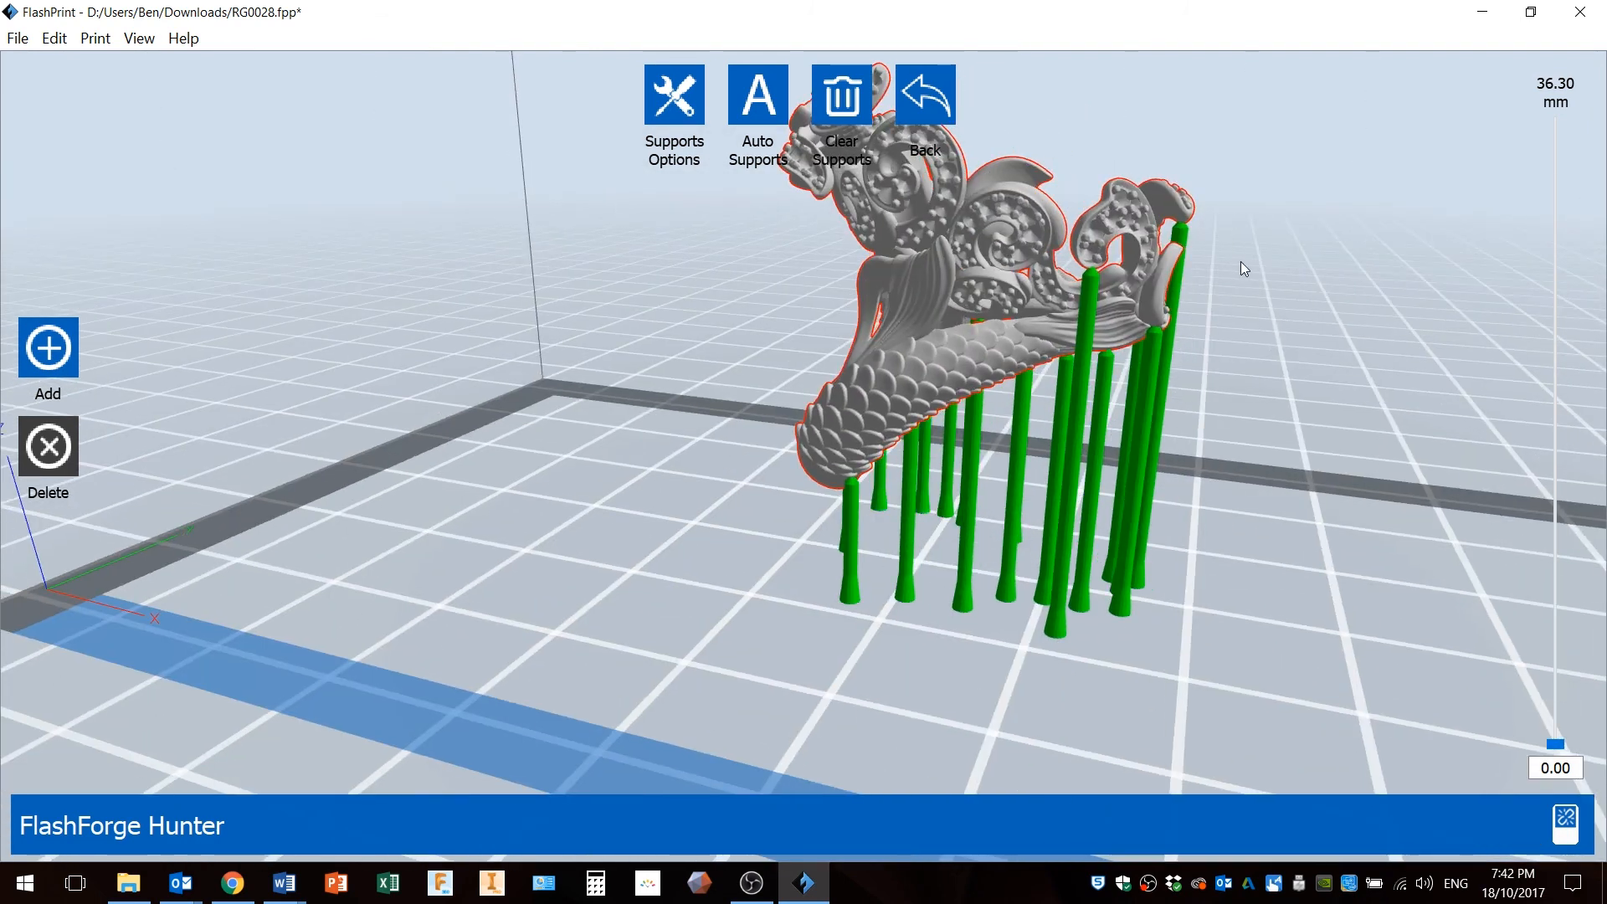
pyautogui.click(933, 104)
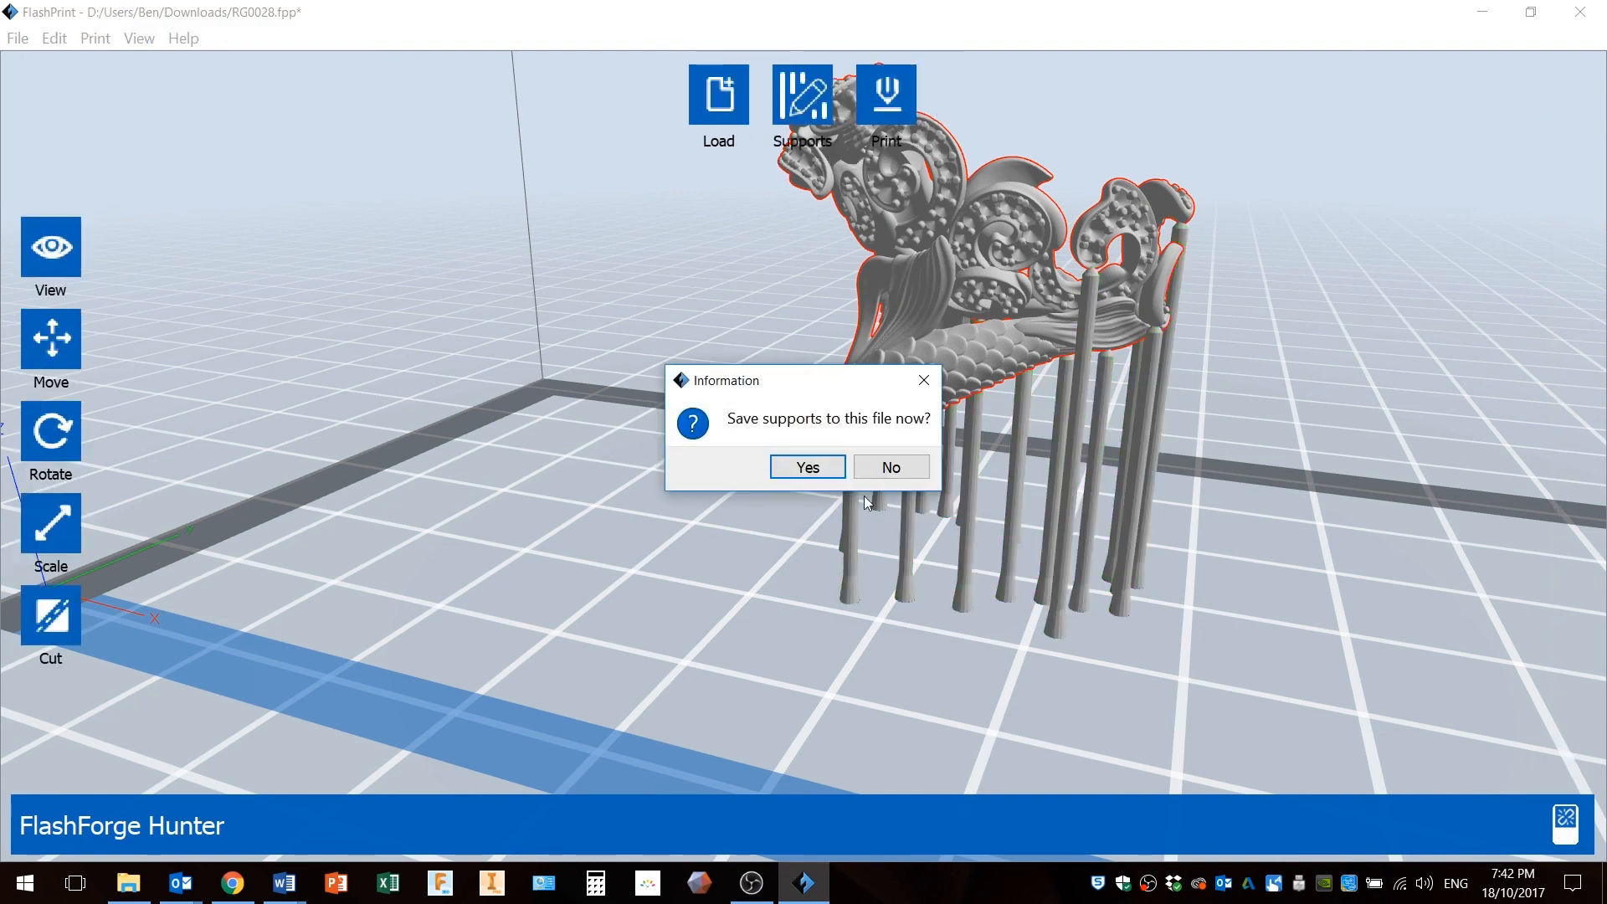
pyautogui.click(809, 474)
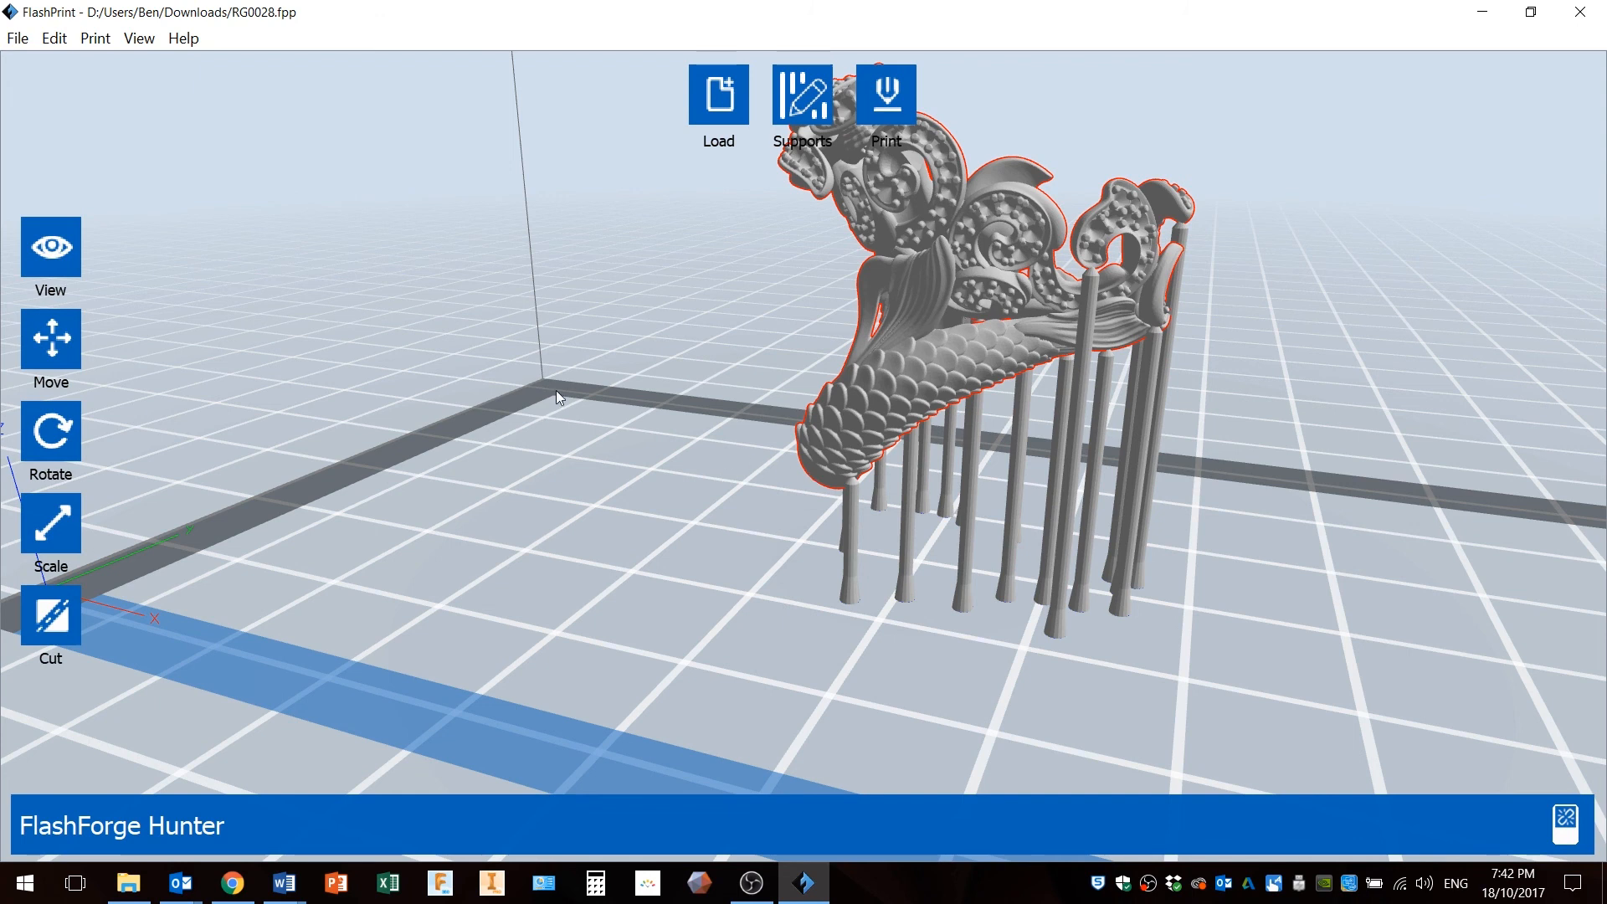
# Save the supported model as RG0028.stl in Downloads, replacing the existing file.
pyautogui.moveTo(610, 393); pyautogui.dragTo(428, 319)
pyautogui.click(10, 39)
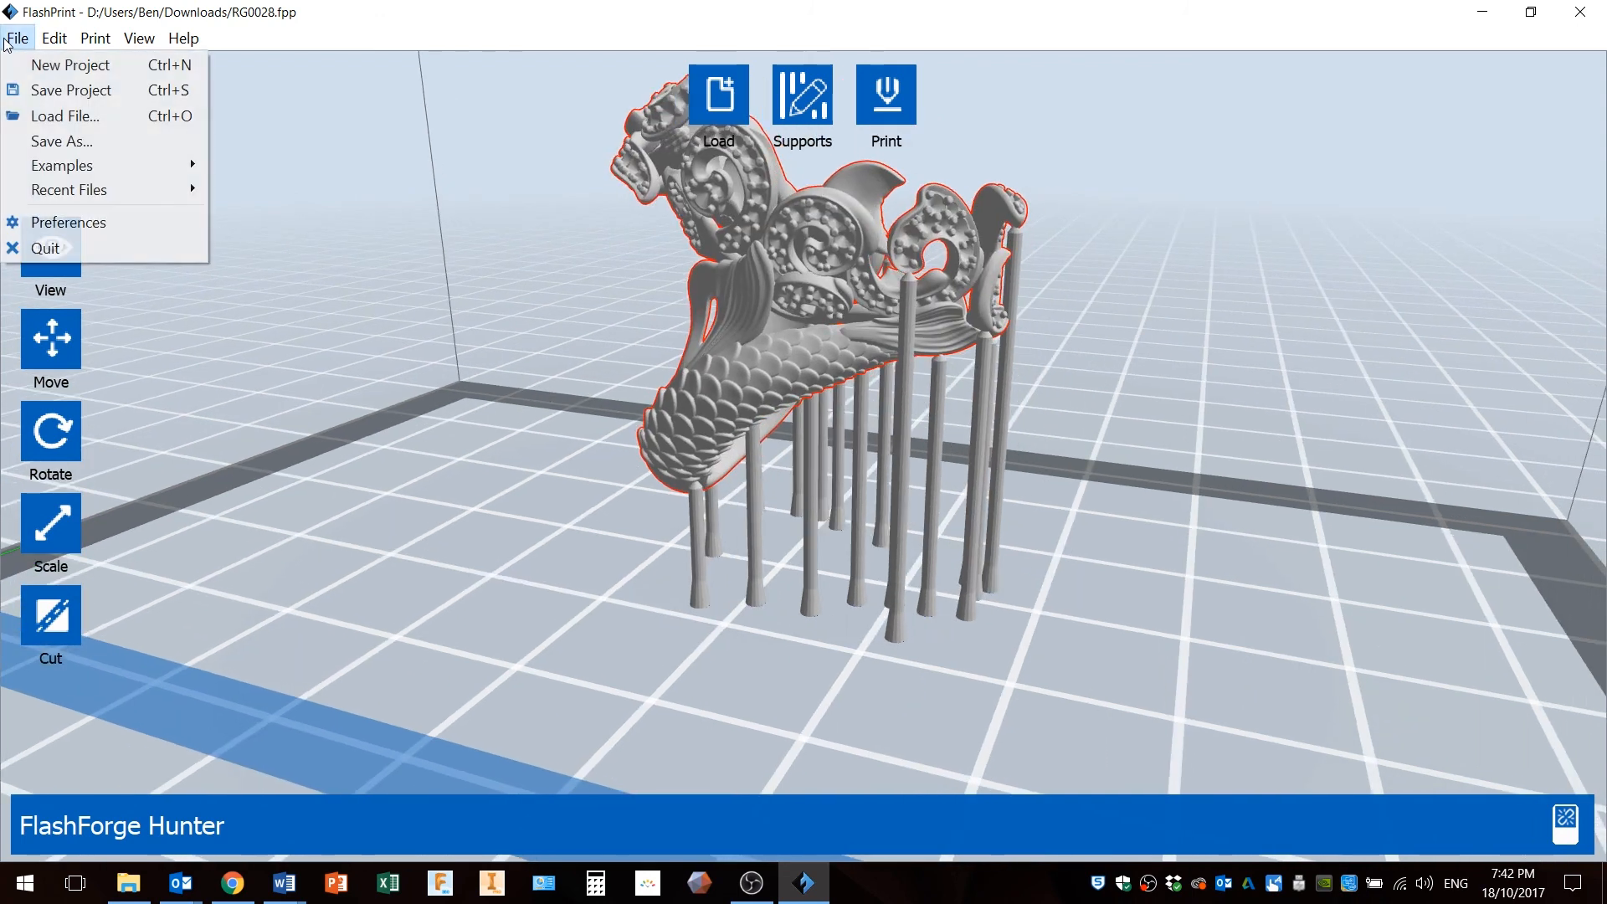
pyautogui.click(48, 142)
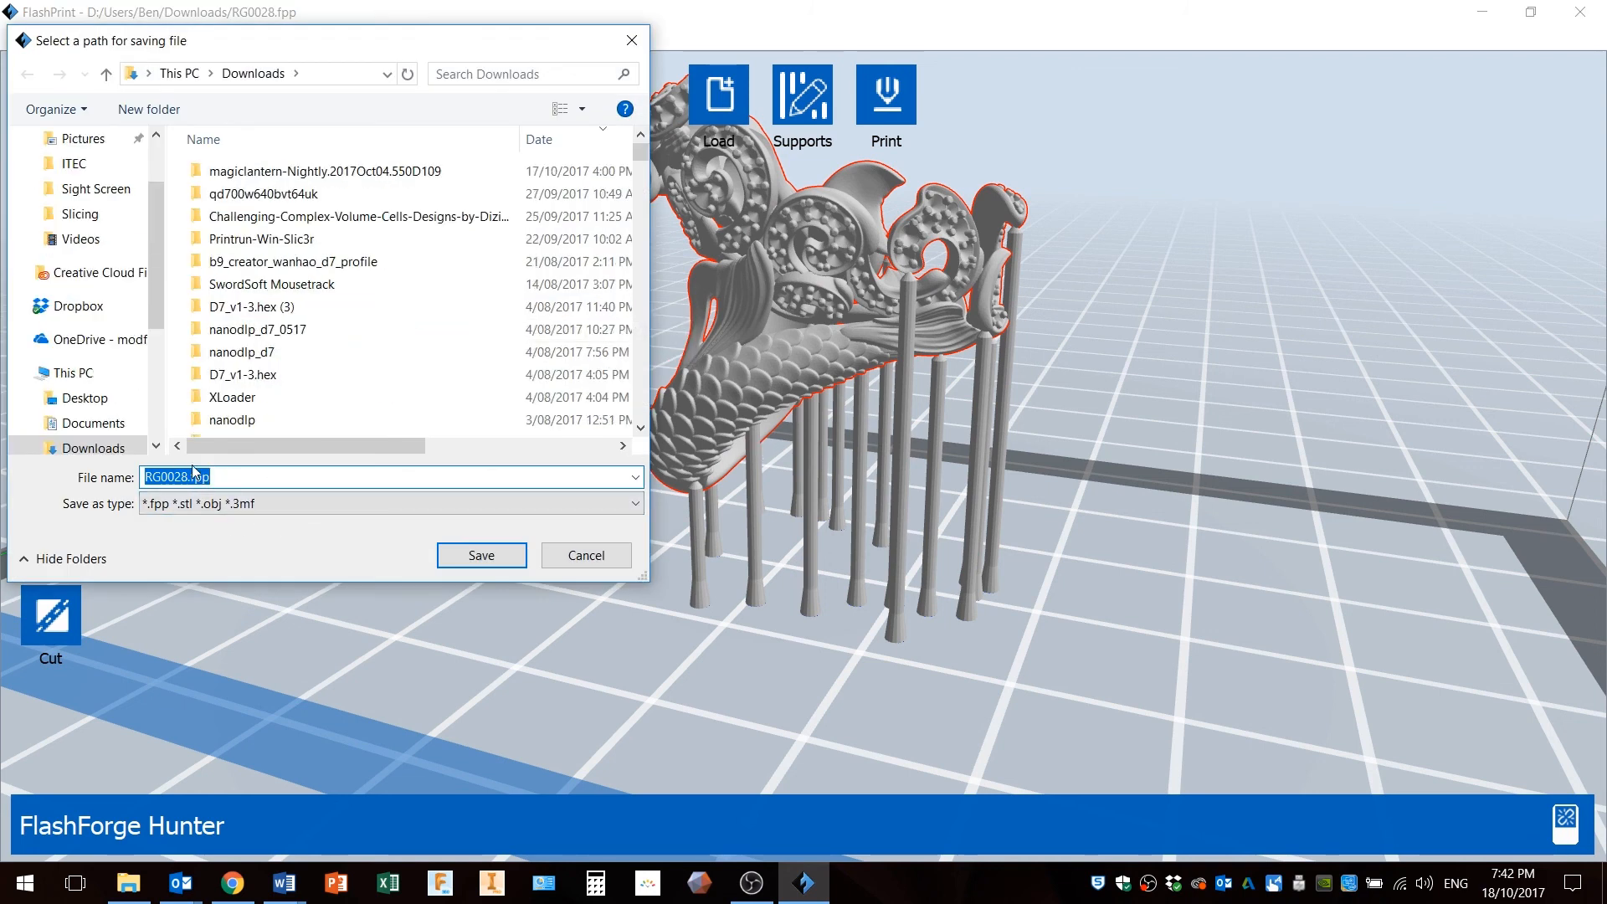
pyautogui.moveTo(188, 476); pyautogui.dragTo(232, 477)
pyautogui.press('BackSpace')
pyautogui.write('stl')
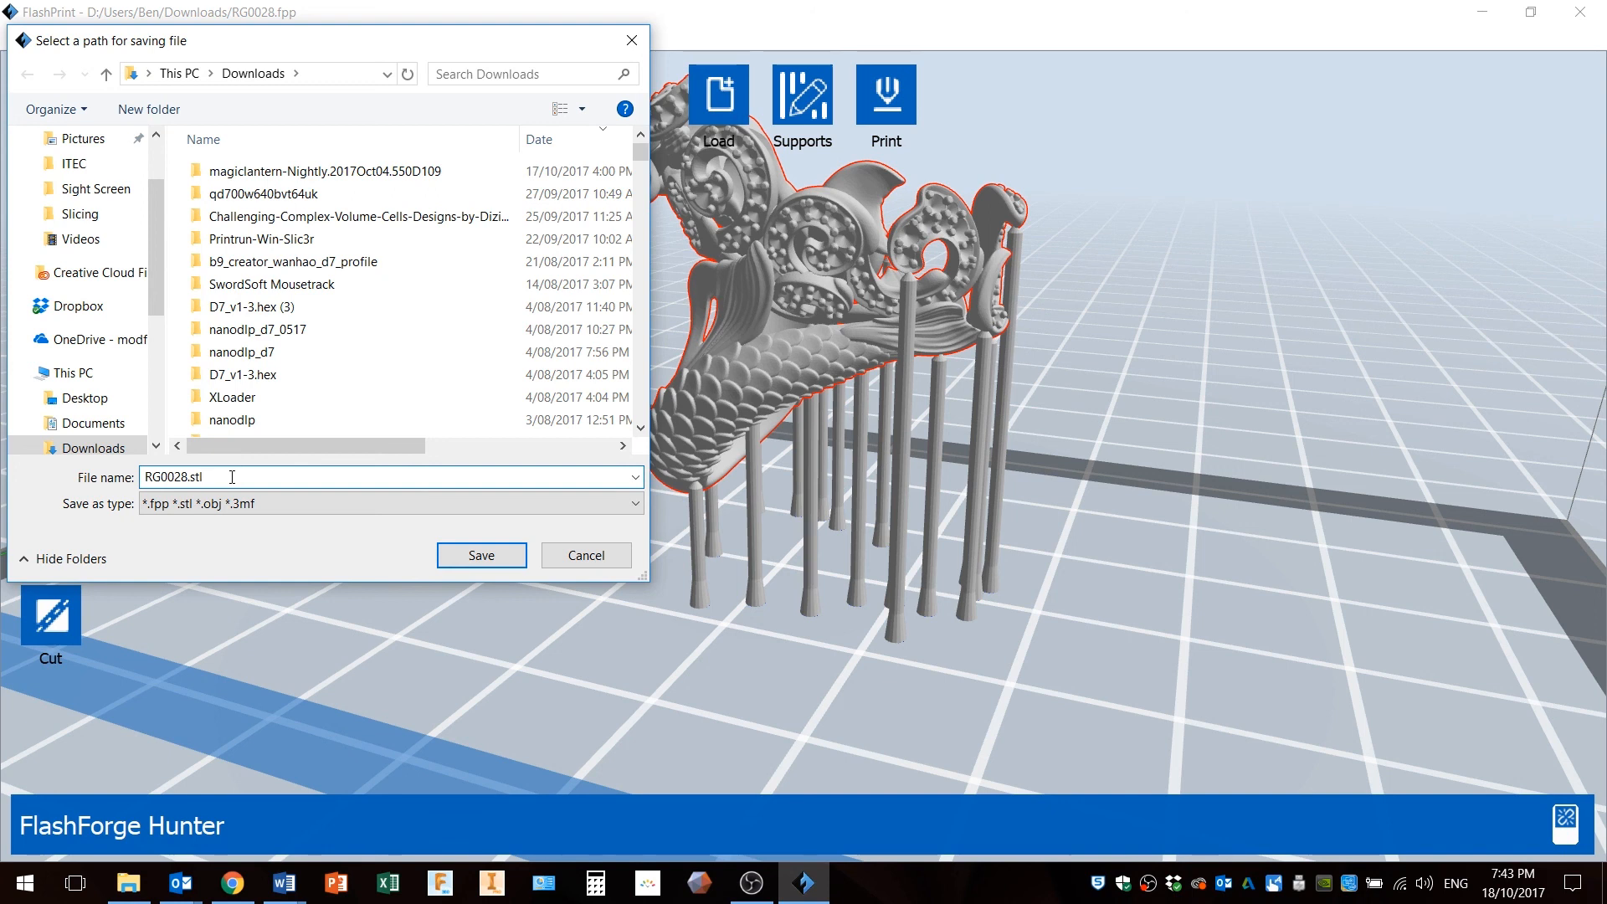
pyautogui.click(452, 557)
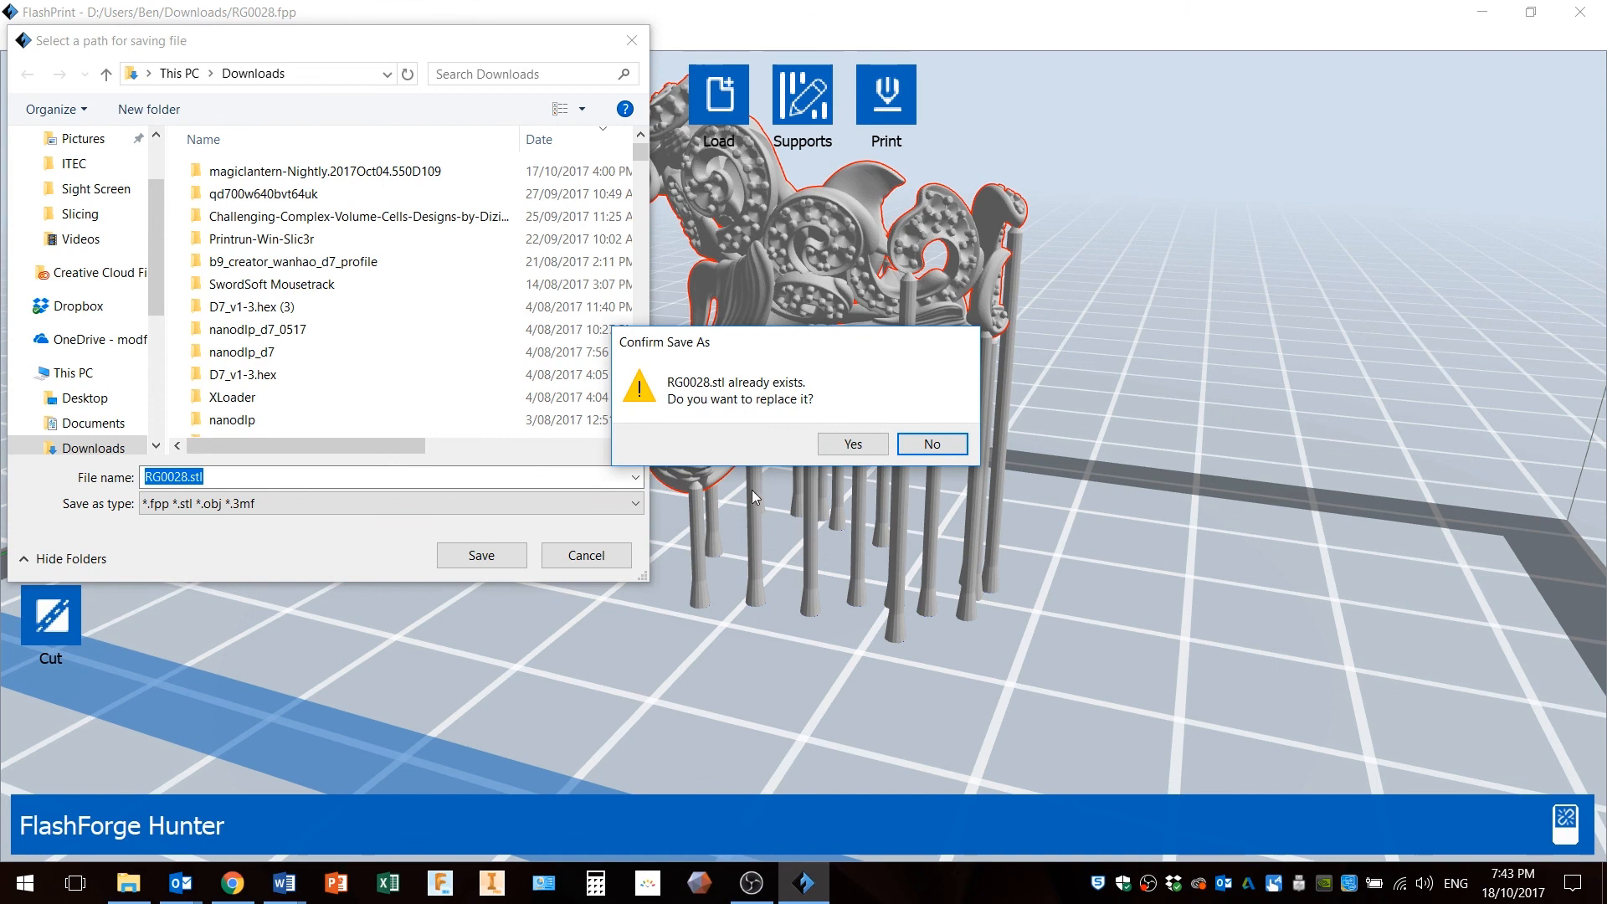
pyautogui.click(853, 444)
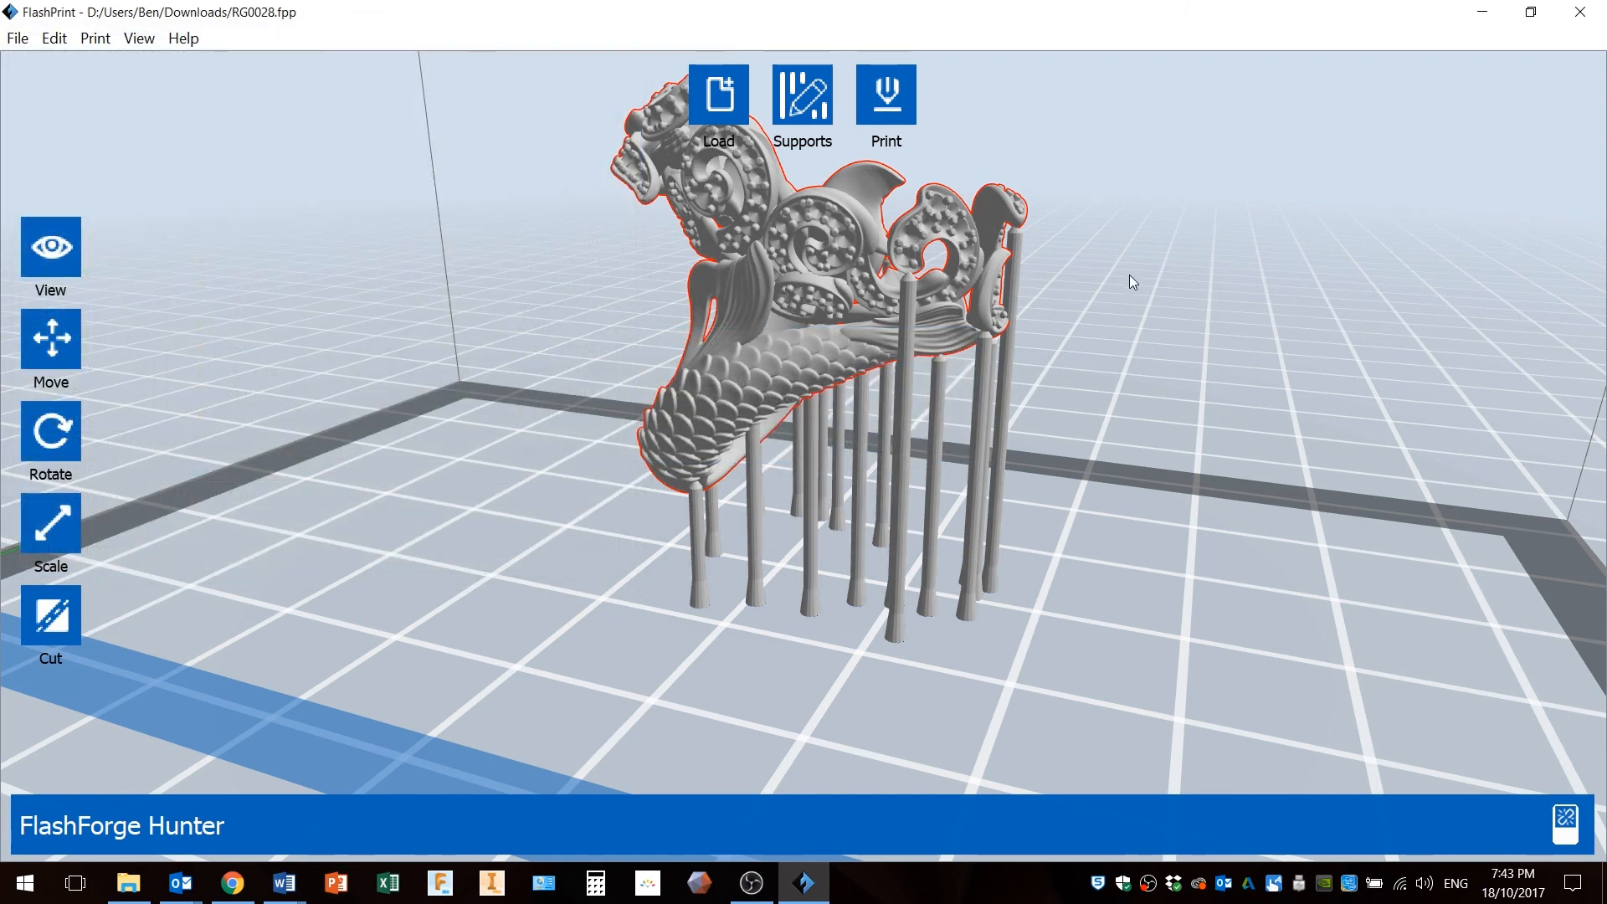
# Slice the model for preview using Monocure Rapid Clear at 0.05mm layer height and save the slice file as RG0028.svgx in Downloads.
pyautogui.click(888, 102)
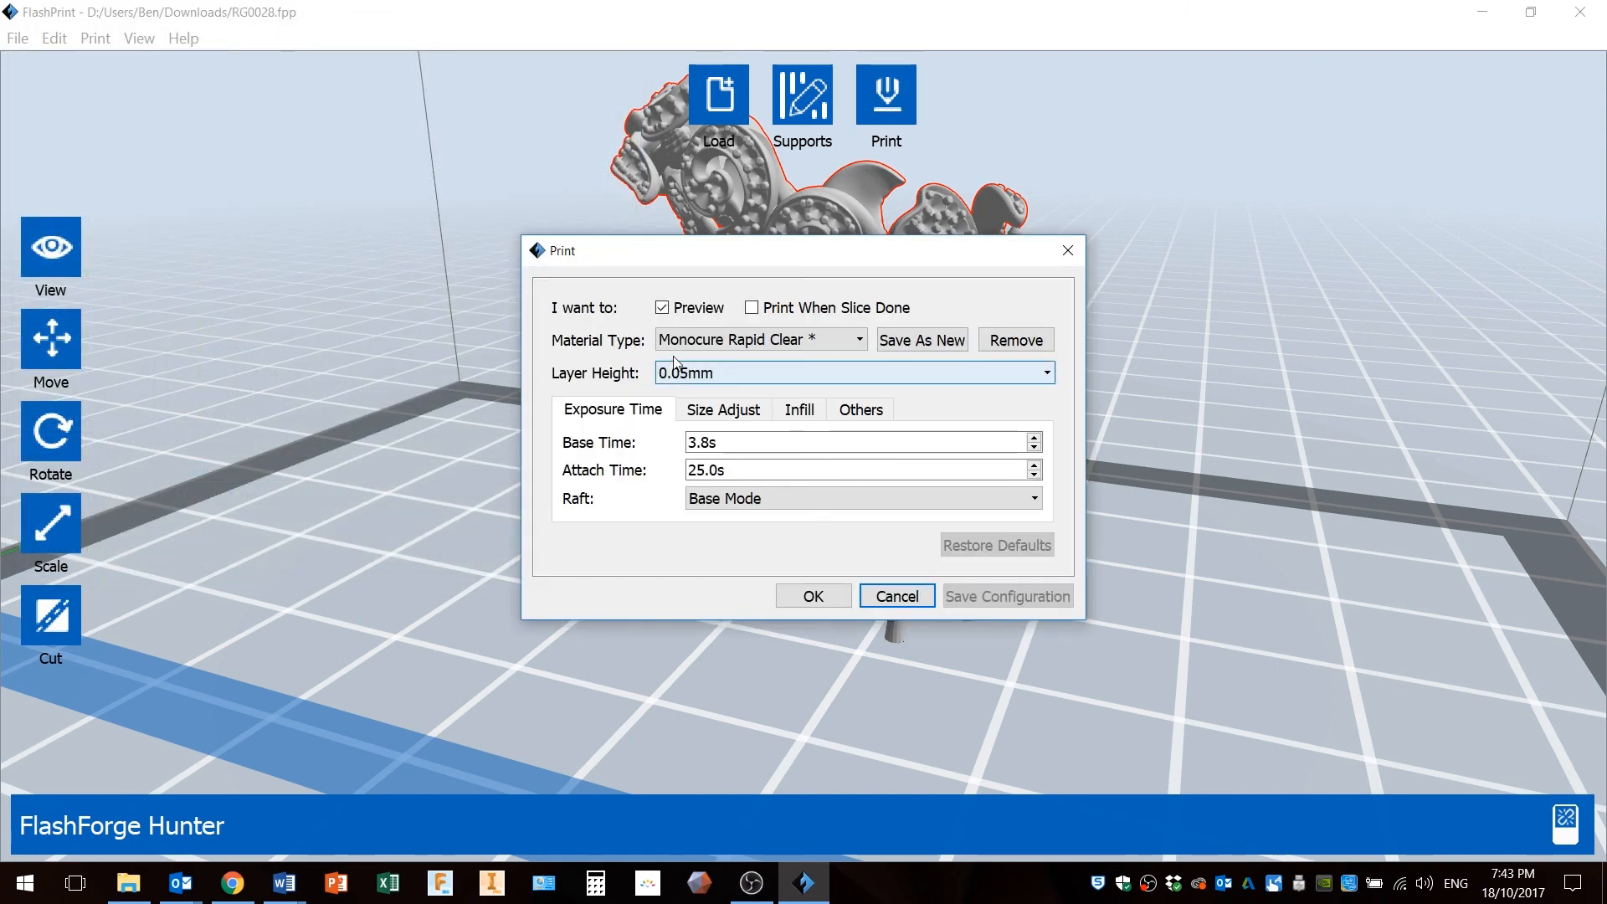
pyautogui.moveTo(851, 253)
pyautogui.mouseDown()
pyautogui.moveTo(754, 320)
pyautogui.moveTo(833, 246)
pyautogui.mouseUp()
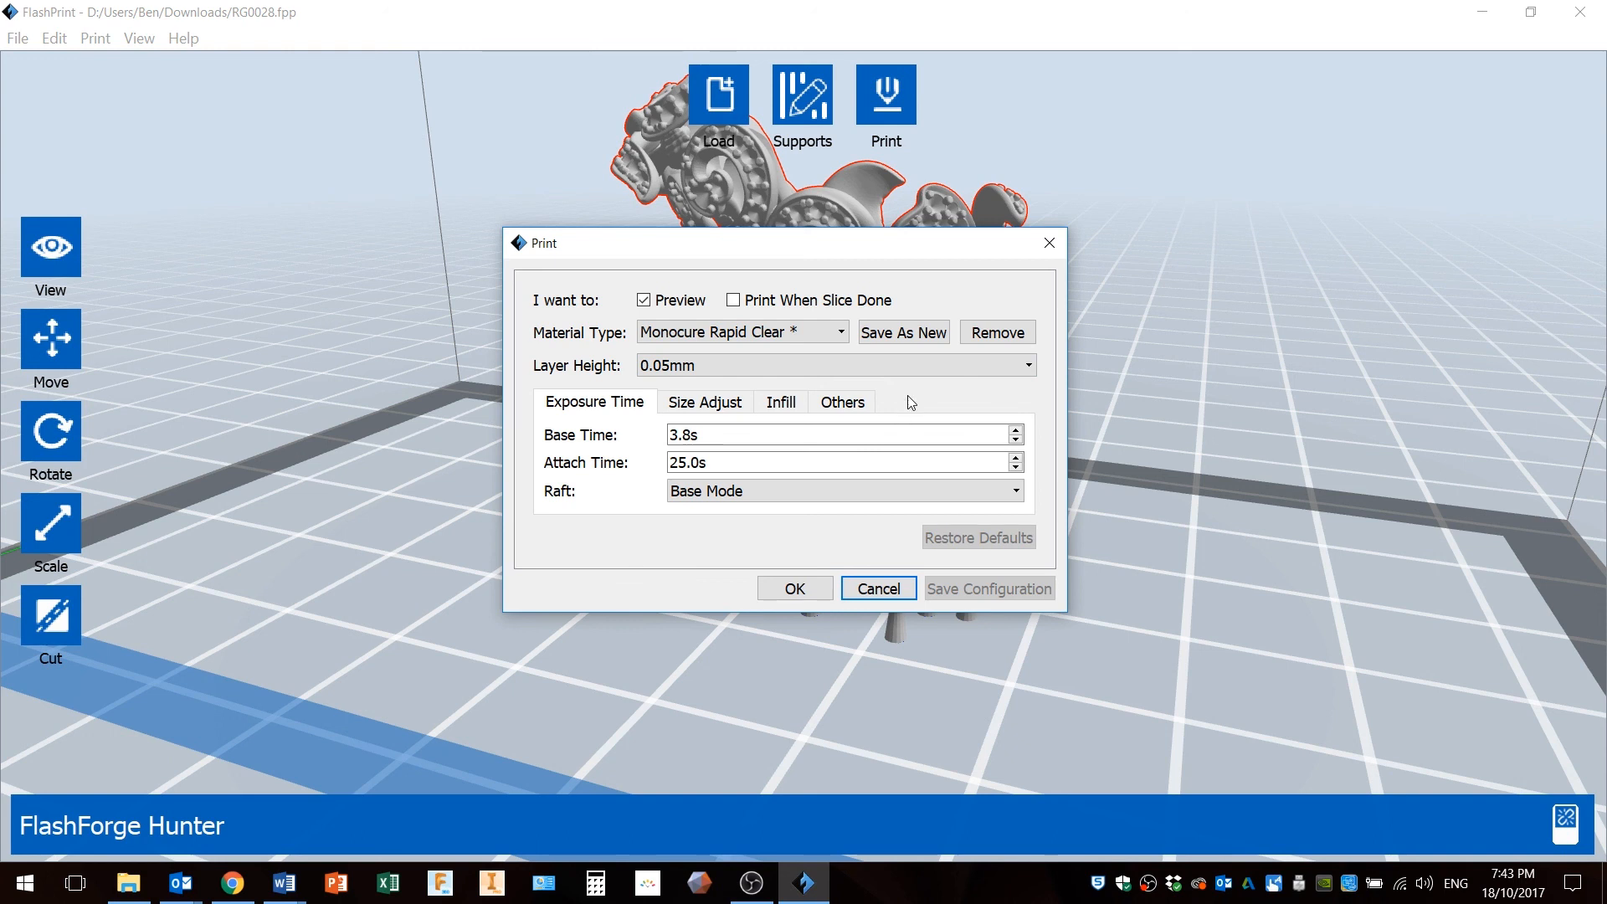
pyautogui.click(807, 591)
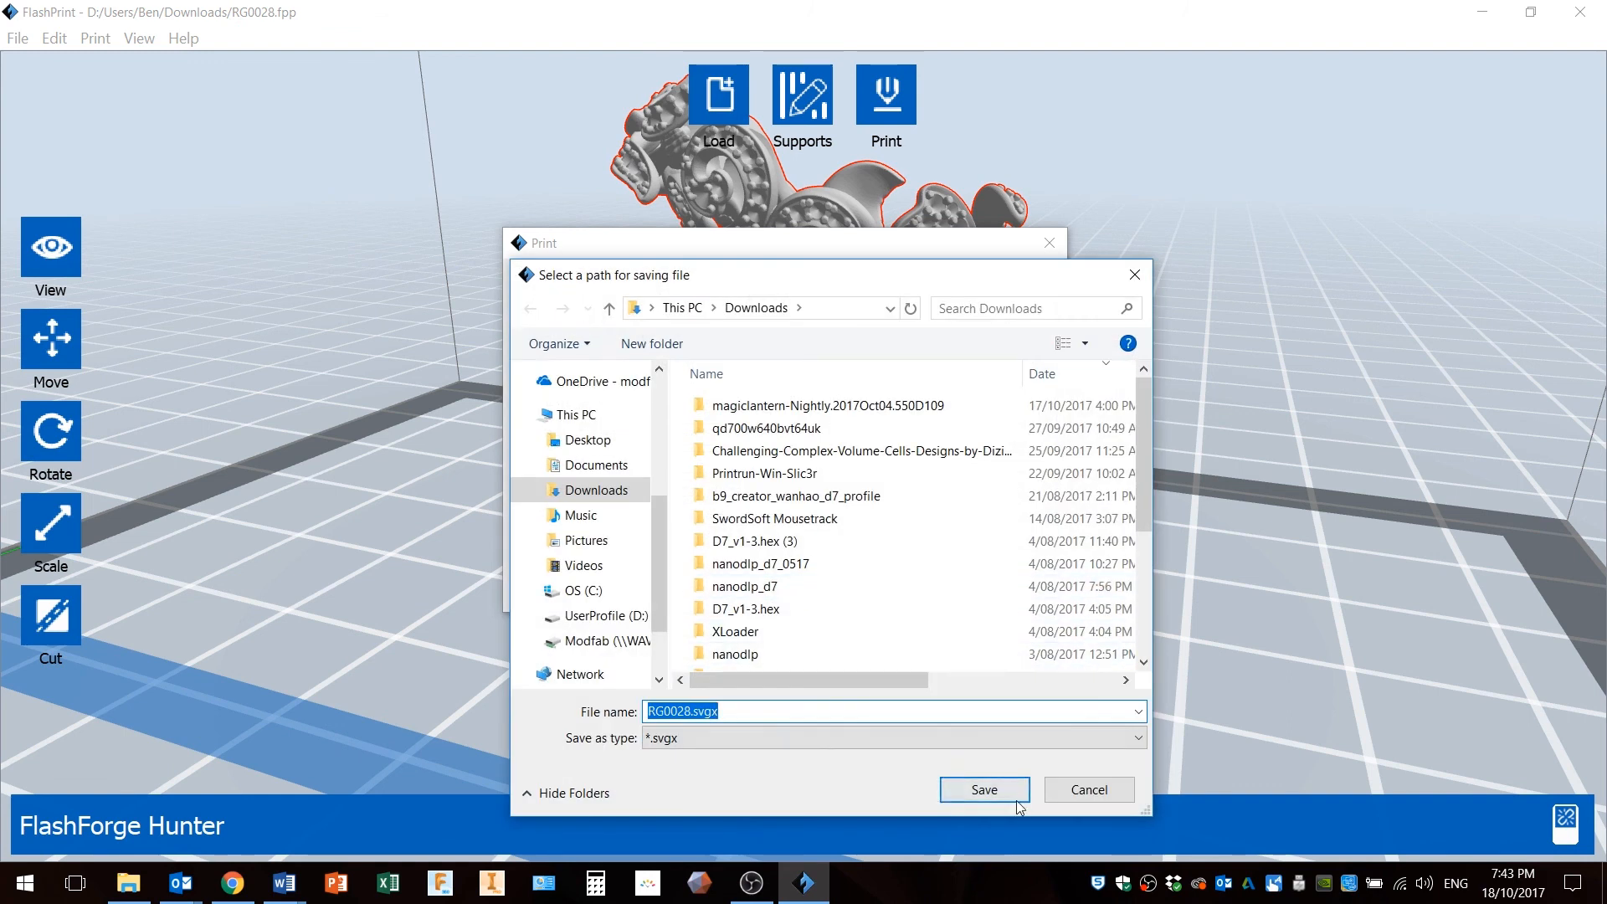
pyautogui.click(996, 788)
pyautogui.click(862, 446)
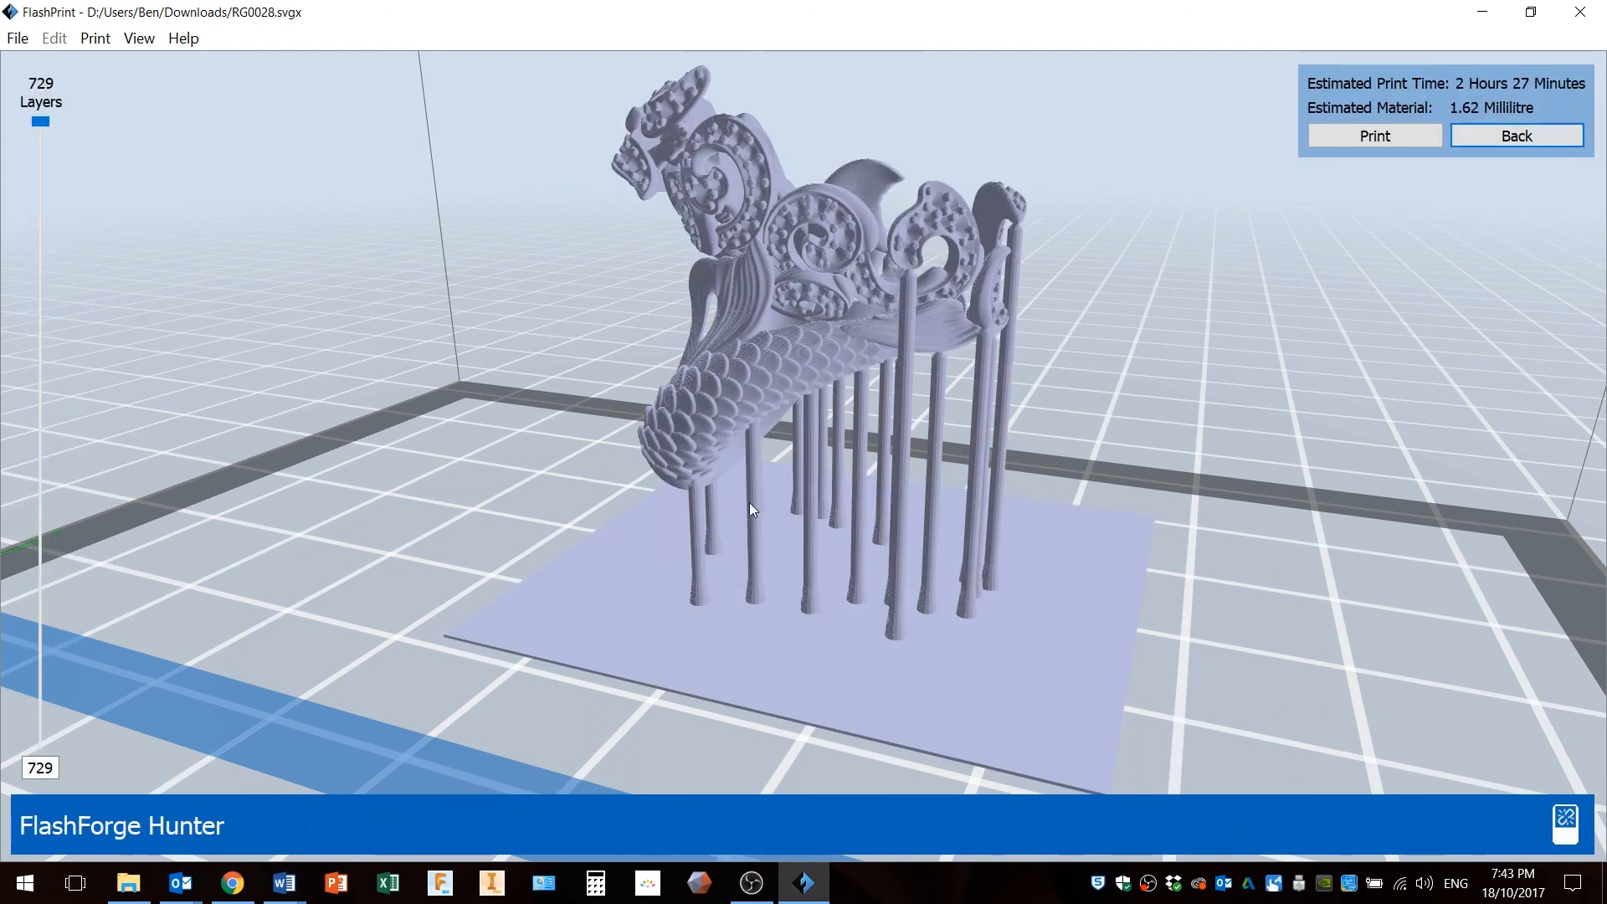
# Orbit the sliced preview and lower the layer slider to show a cross-section partway up the ring.
pyautogui.moveTo(747, 471); pyautogui.dragTo(860, 479)
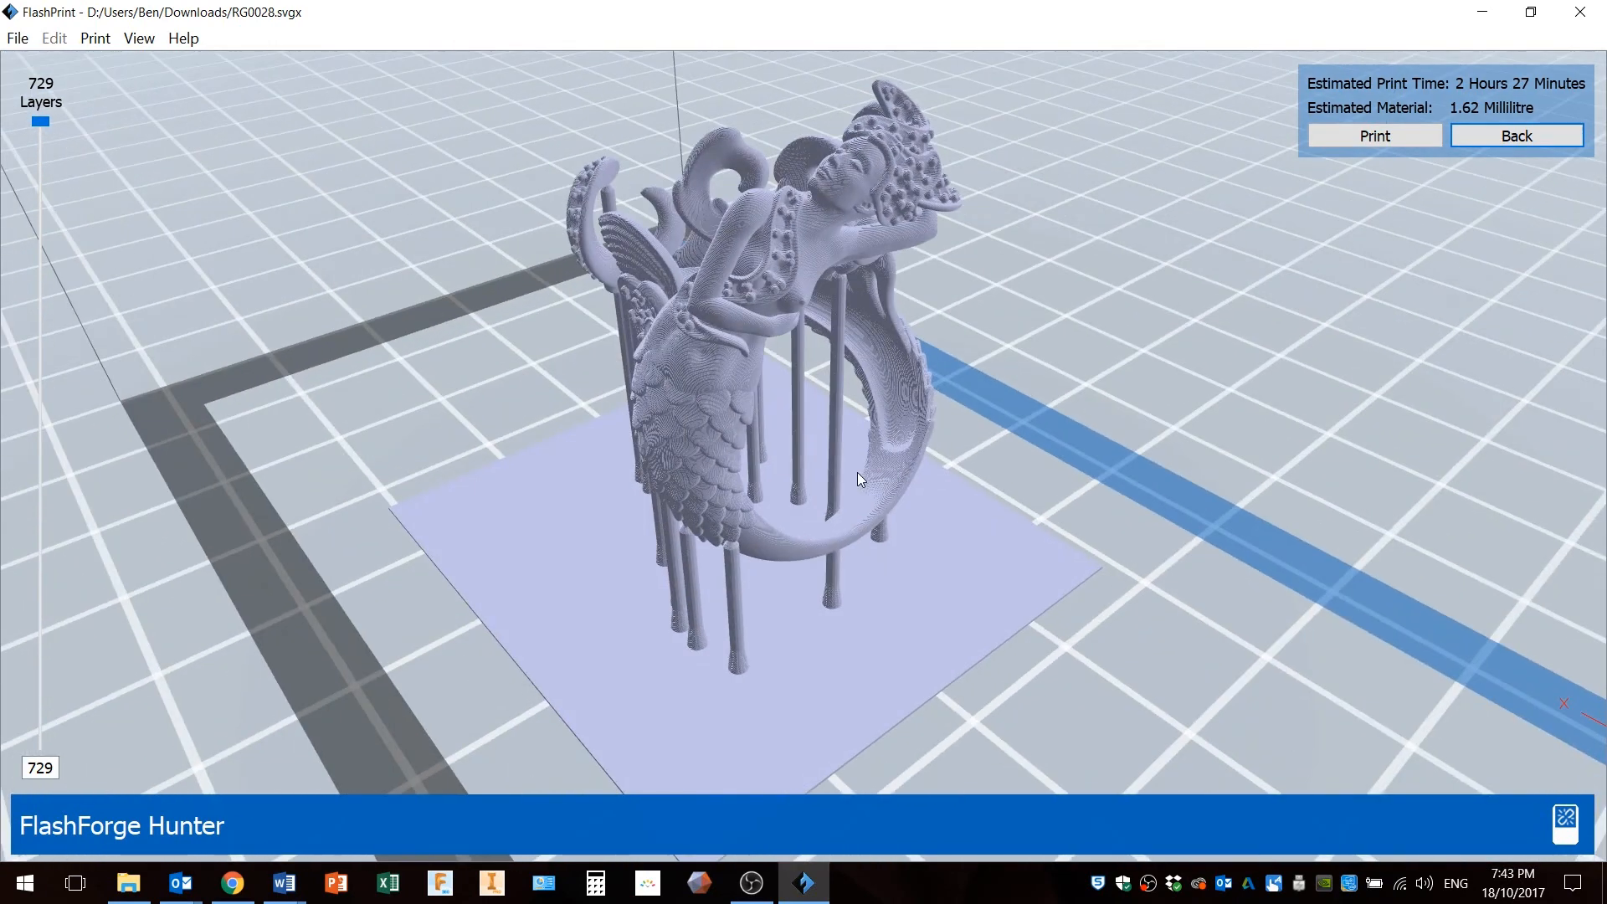
pyautogui.moveTo(731, 455); pyautogui.dragTo(661, 457)
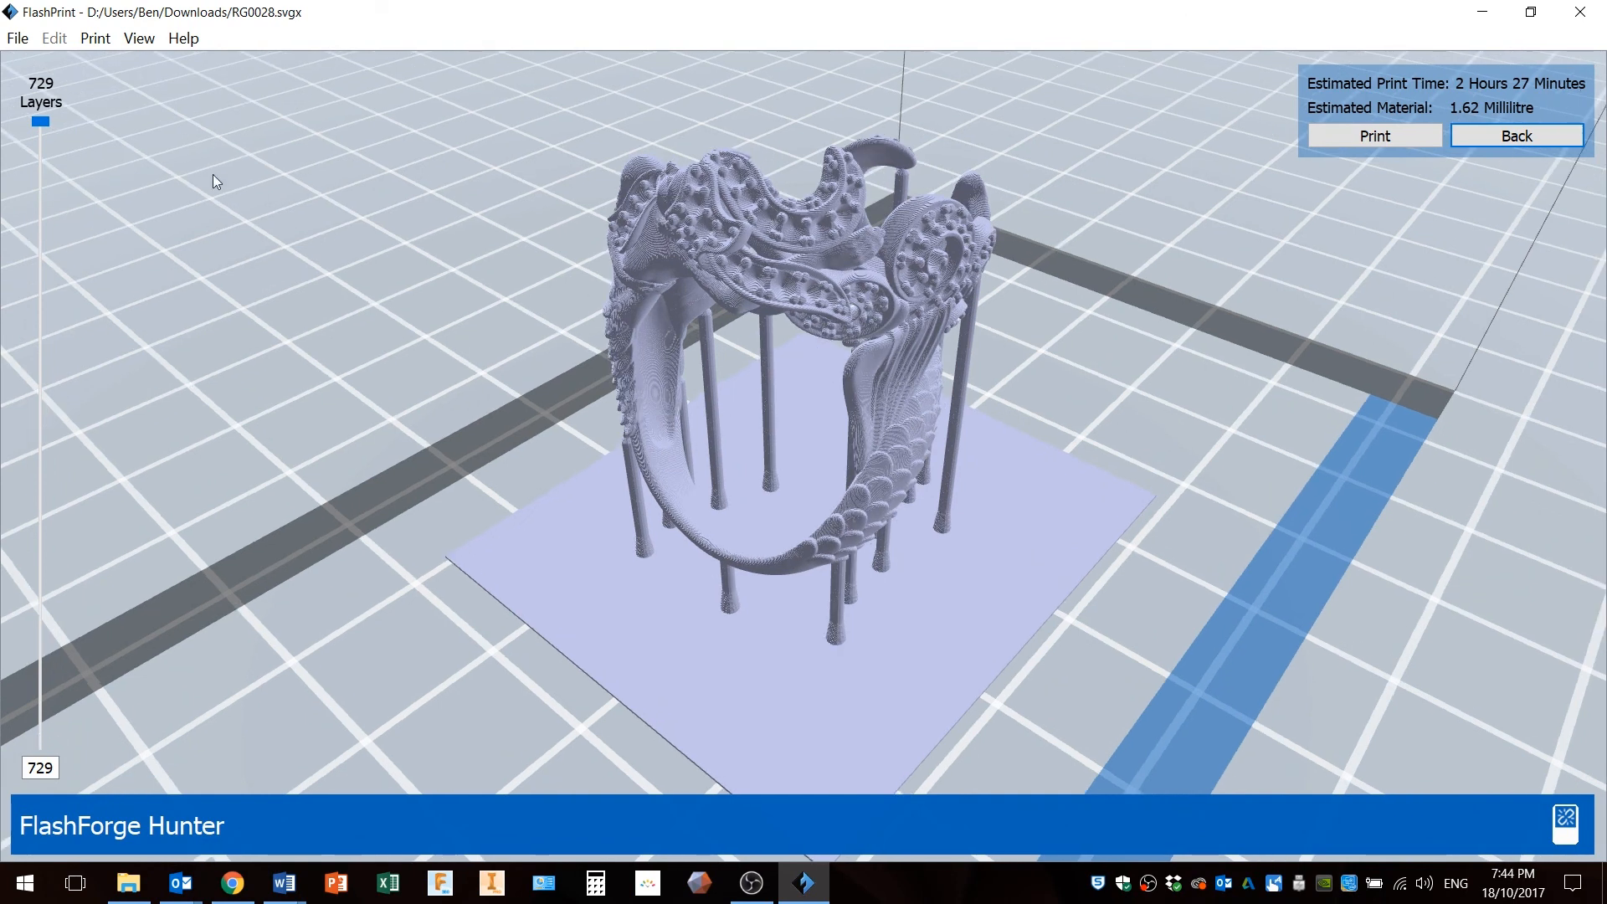
pyautogui.moveTo(44, 128); pyautogui.dragTo(35, 308)
pyautogui.moveTo(619, 383); pyautogui.dragTo(889, 366)
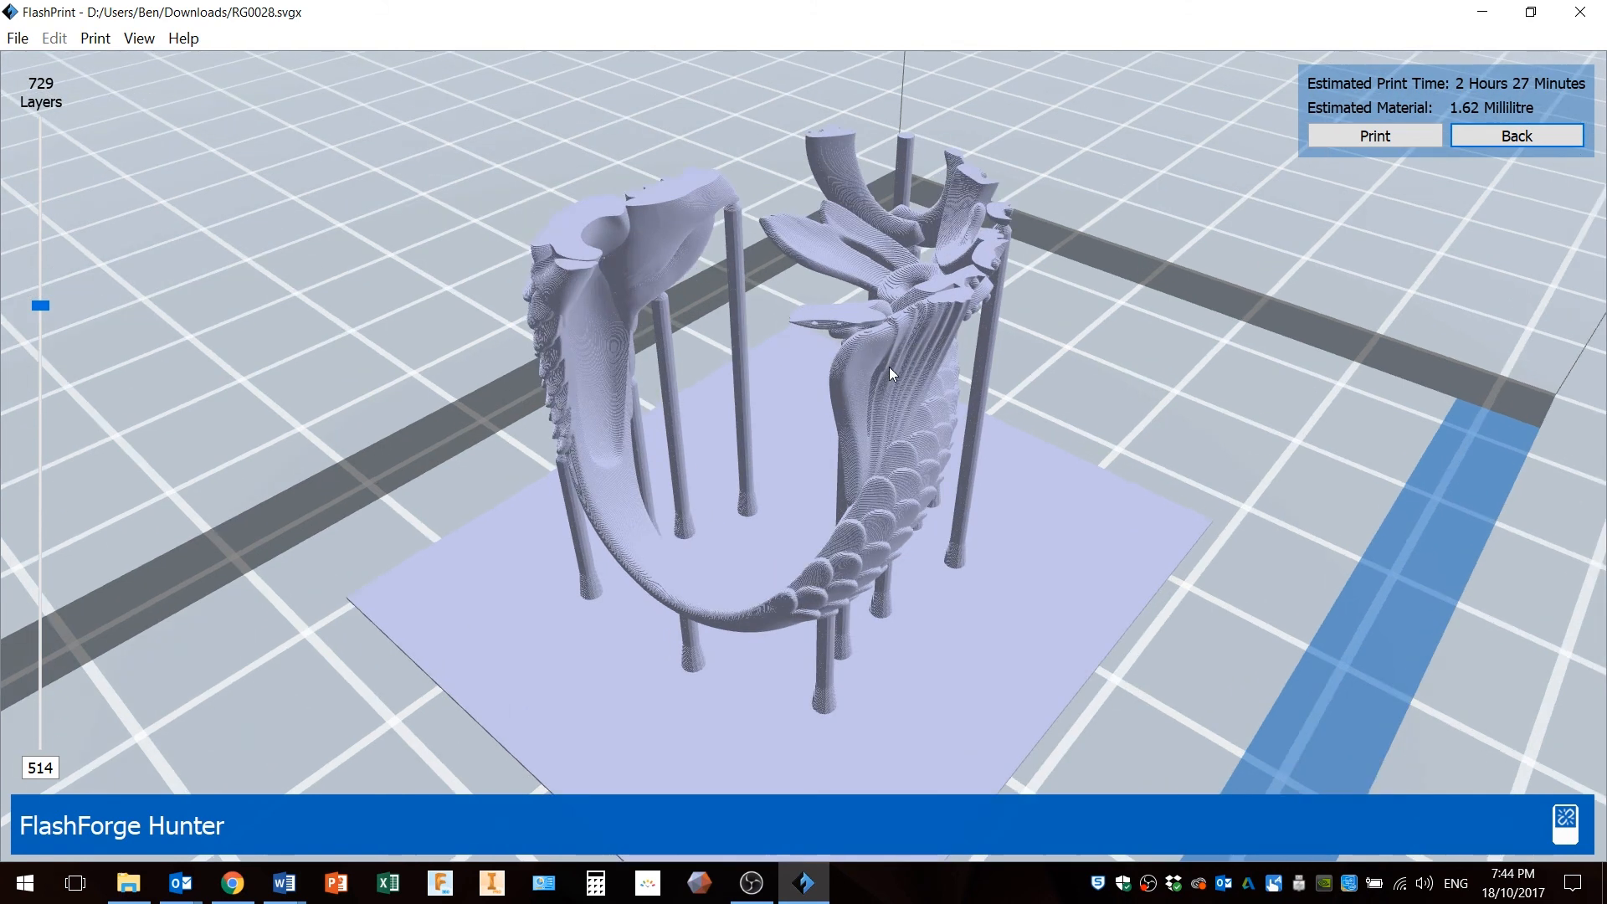
# Zoom into the cut section and step through neighbouring layers to inspect how the supports meet the overhangs.
pyautogui.scroll(6, 755, 283)
pyautogui.scroll(4, 756, 282)
pyautogui.scroll(-2, 756, 283)
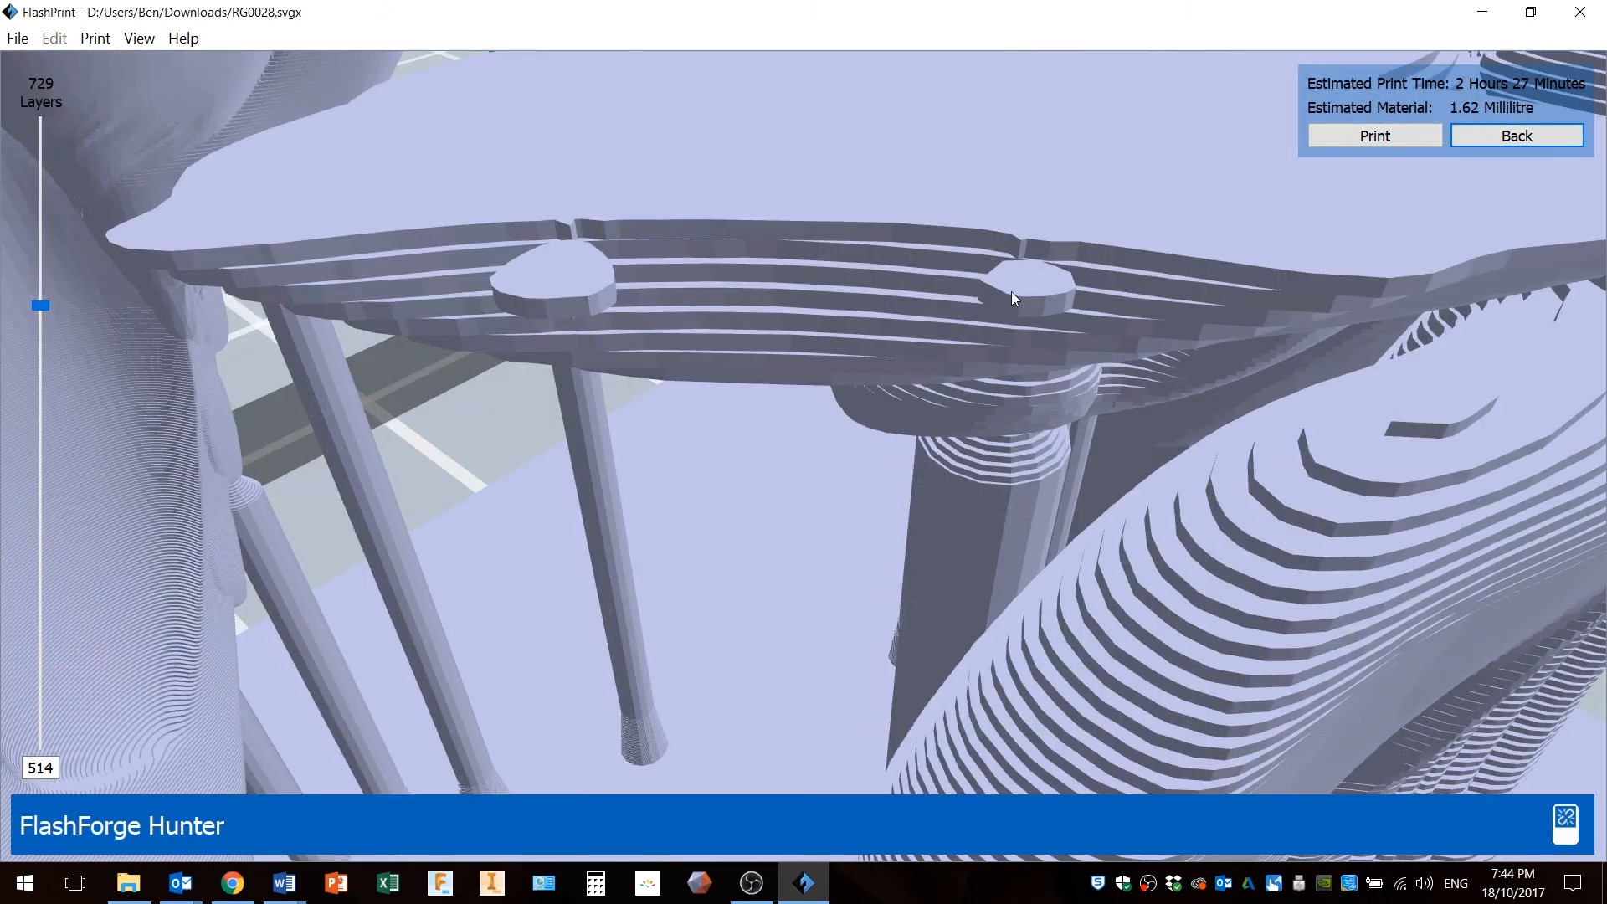
pyautogui.scroll(-2, 593, 303)
pyautogui.scroll(3, 595, 305)
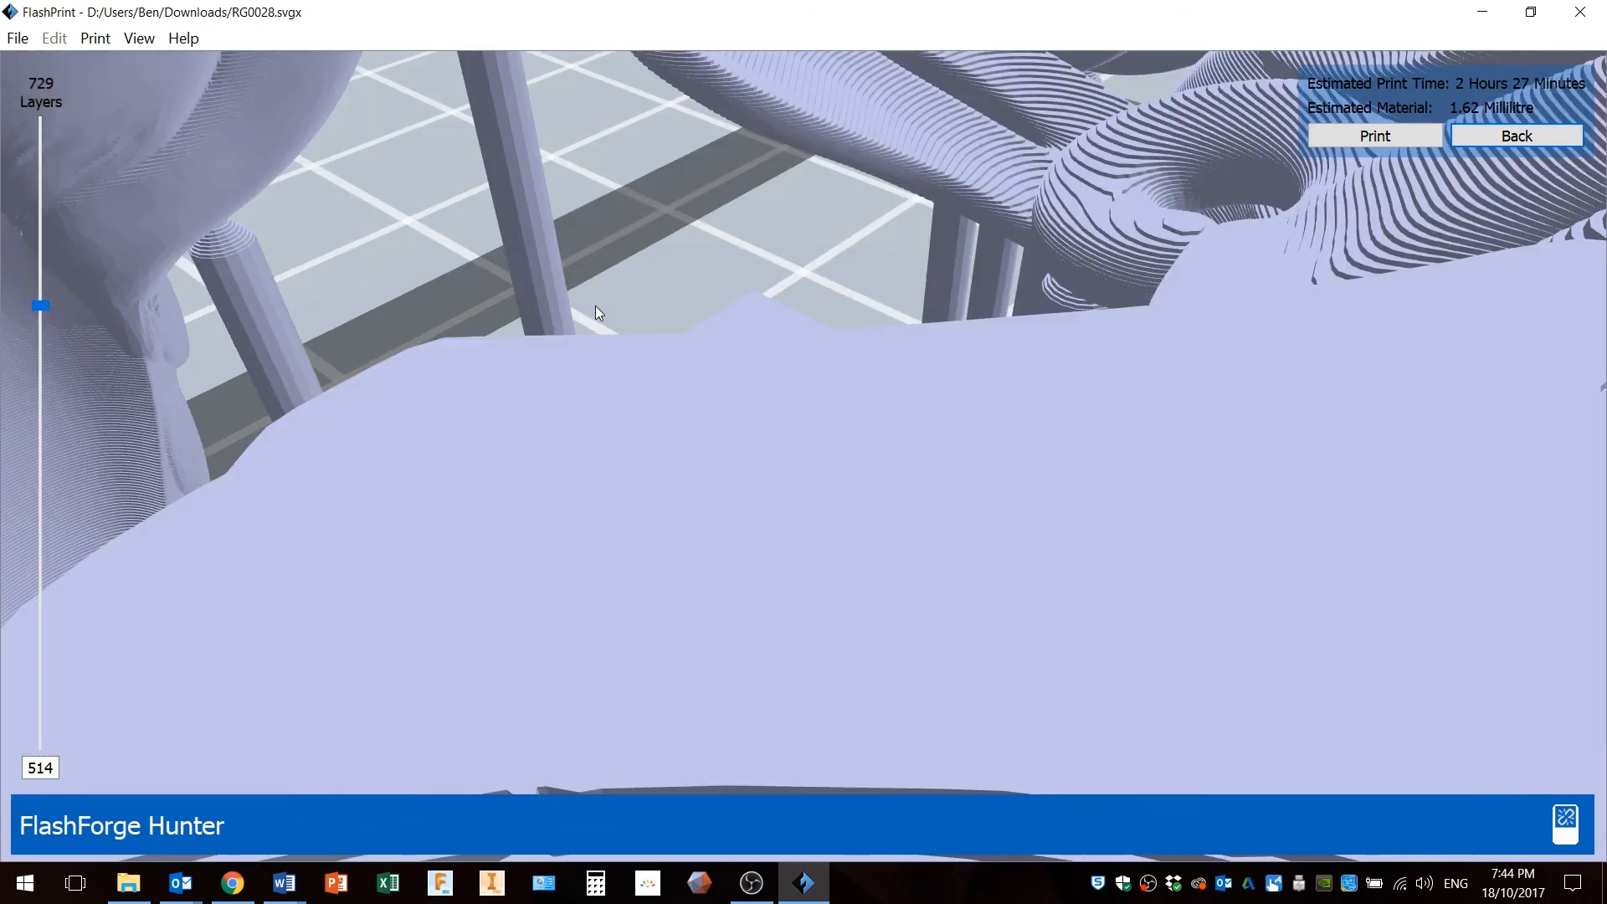
pyautogui.scroll(-2, 681, 427)
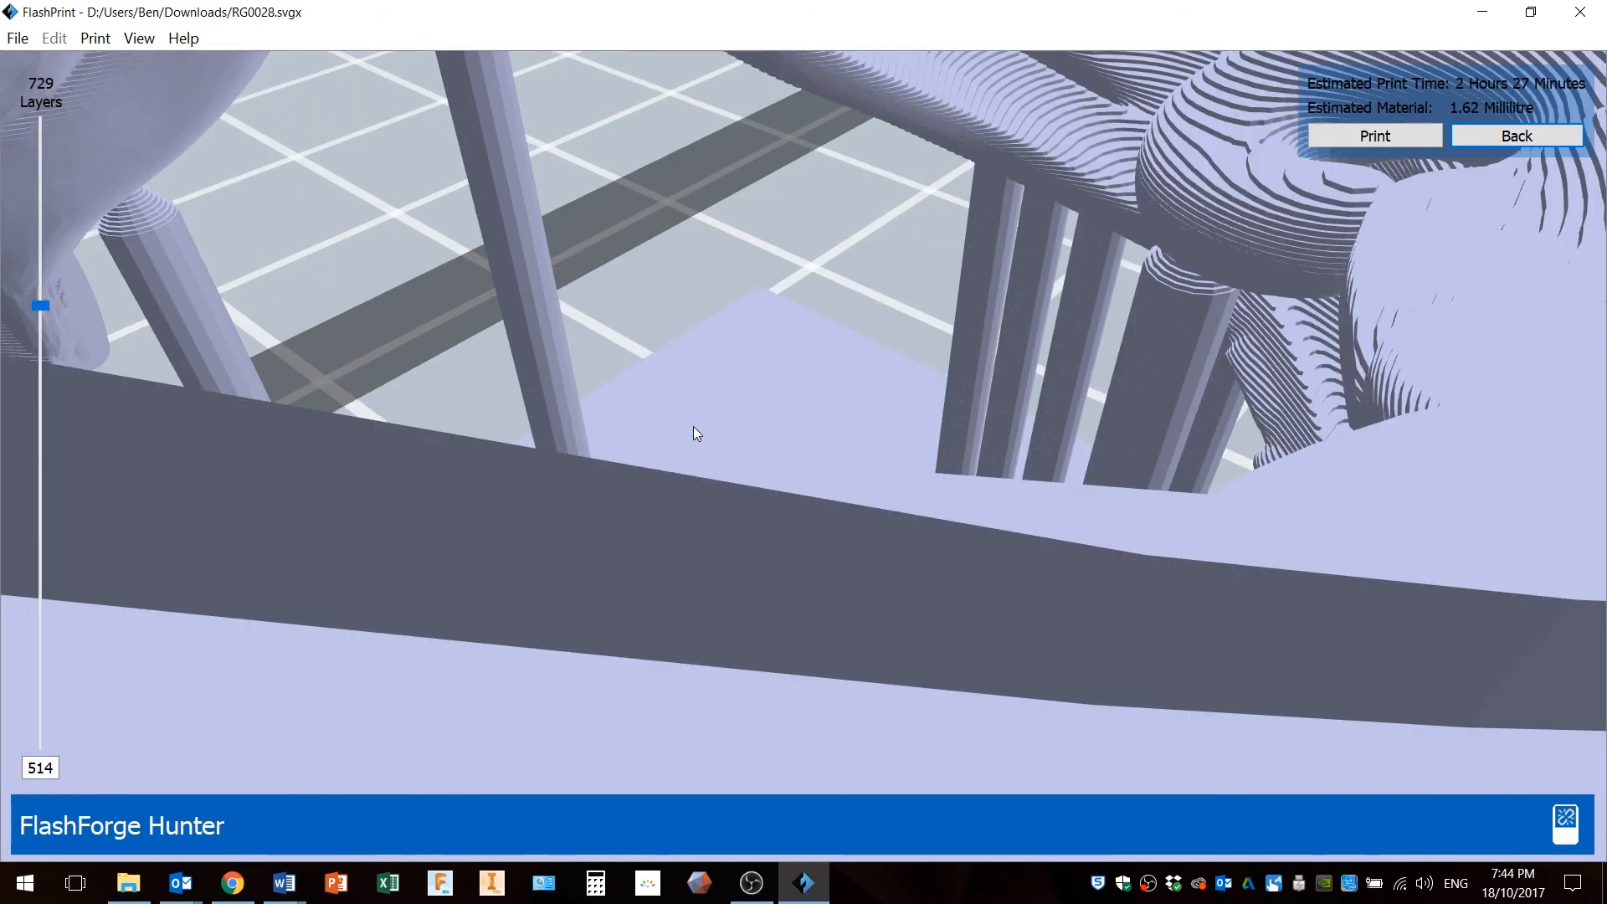
pyautogui.scroll(-2, 694, 429)
pyautogui.scroll(-2, 718, 407)
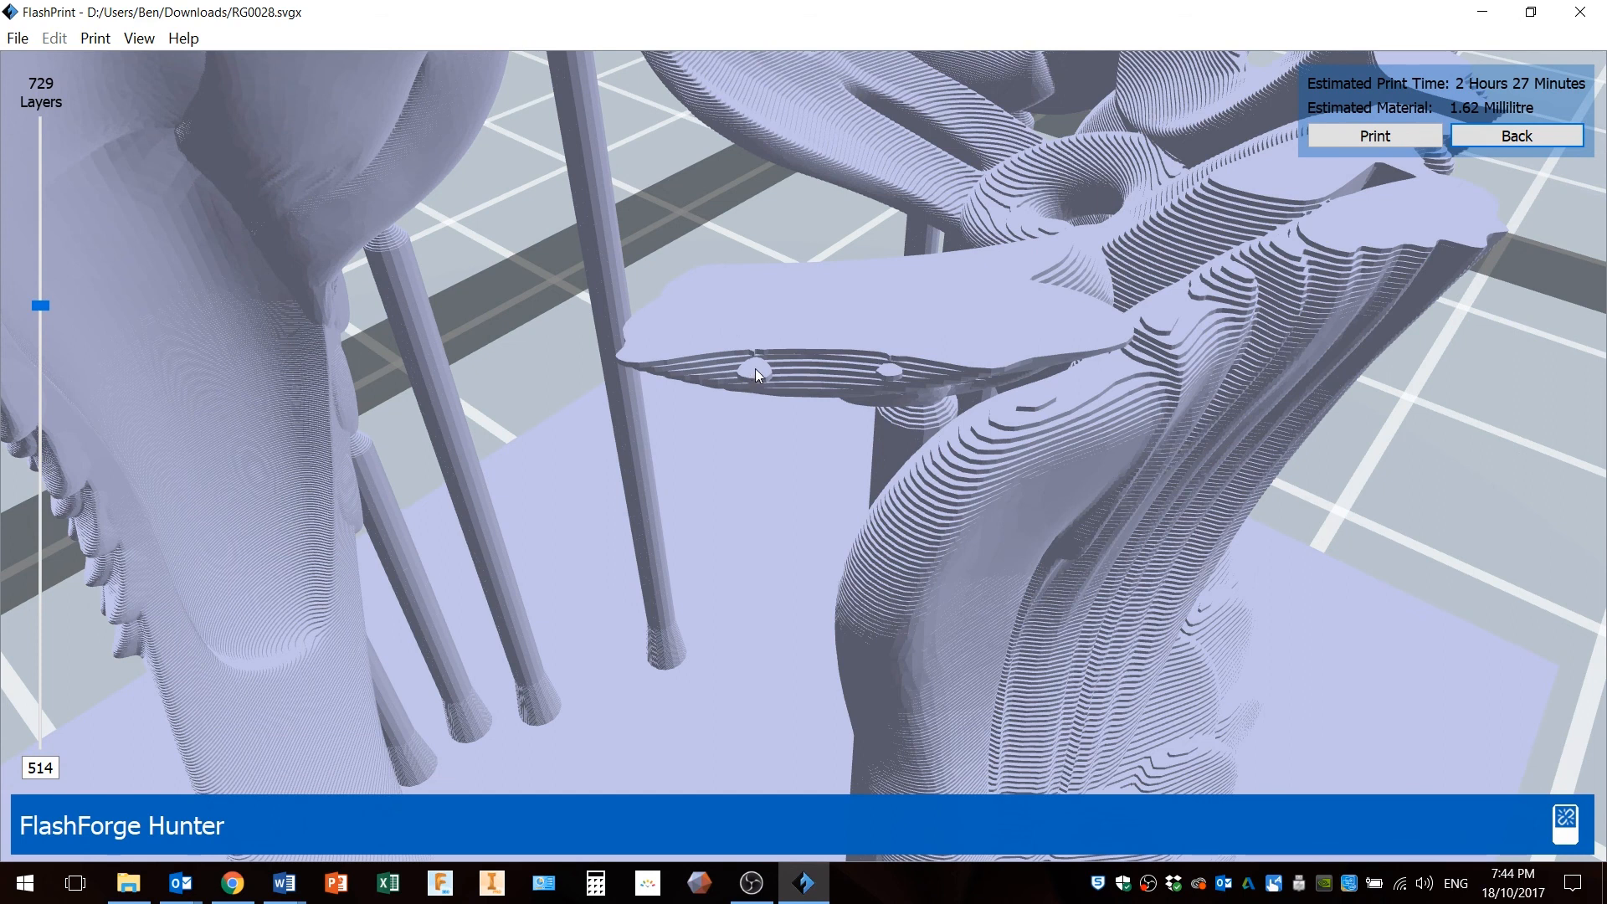
pyautogui.scroll(3, 755, 368)
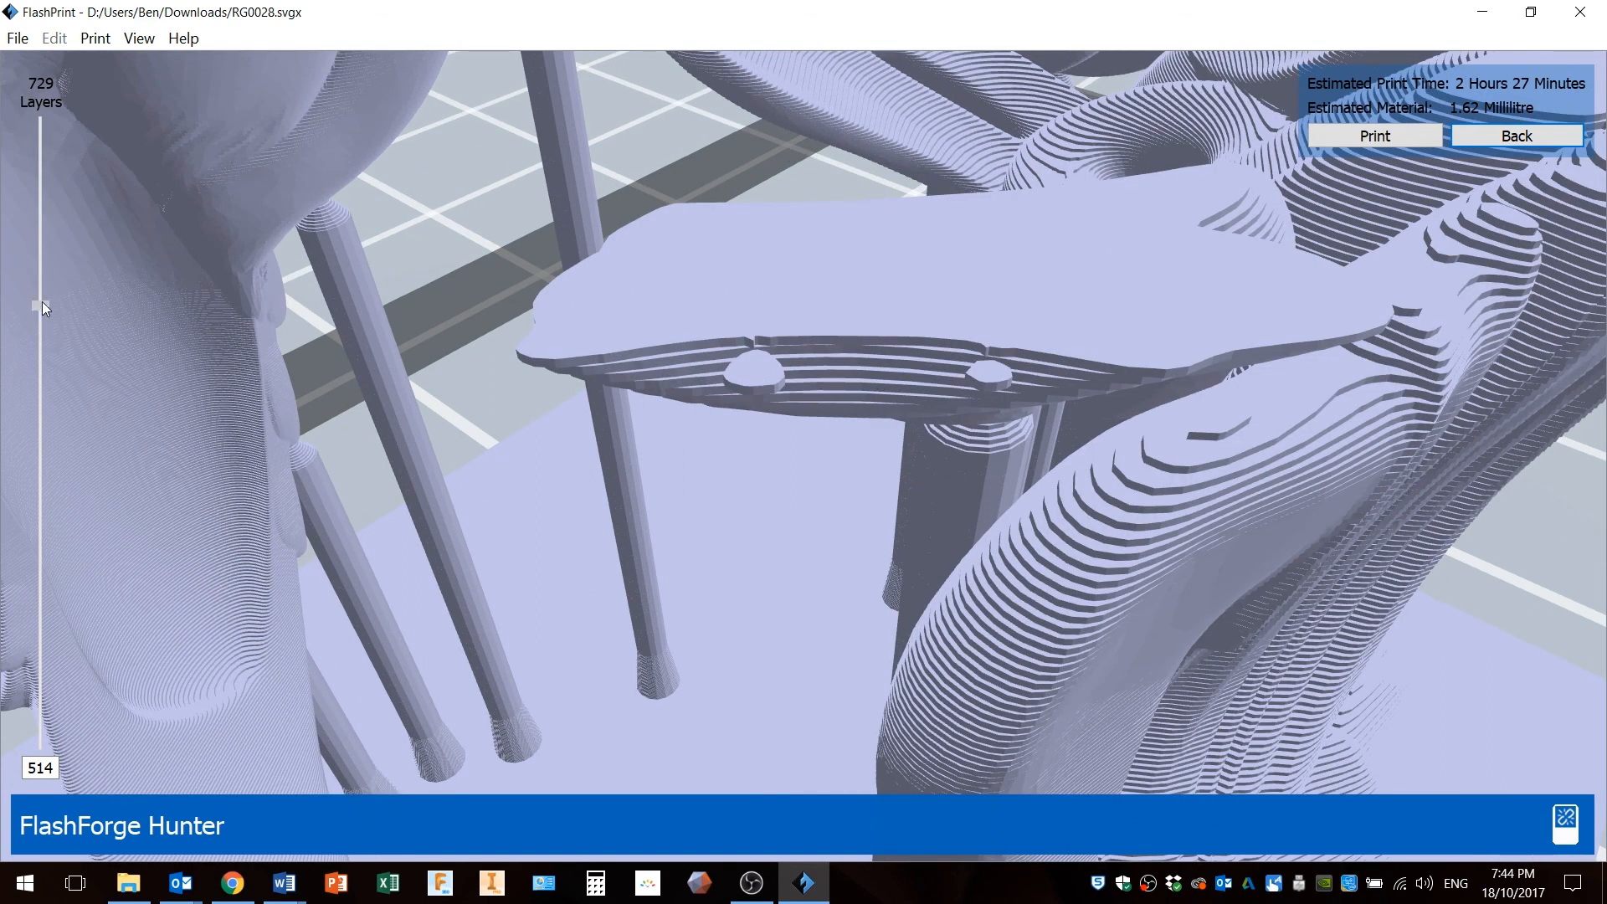
pyautogui.scroll(2, 42, 303)
pyautogui.scroll(-1, 42, 303)
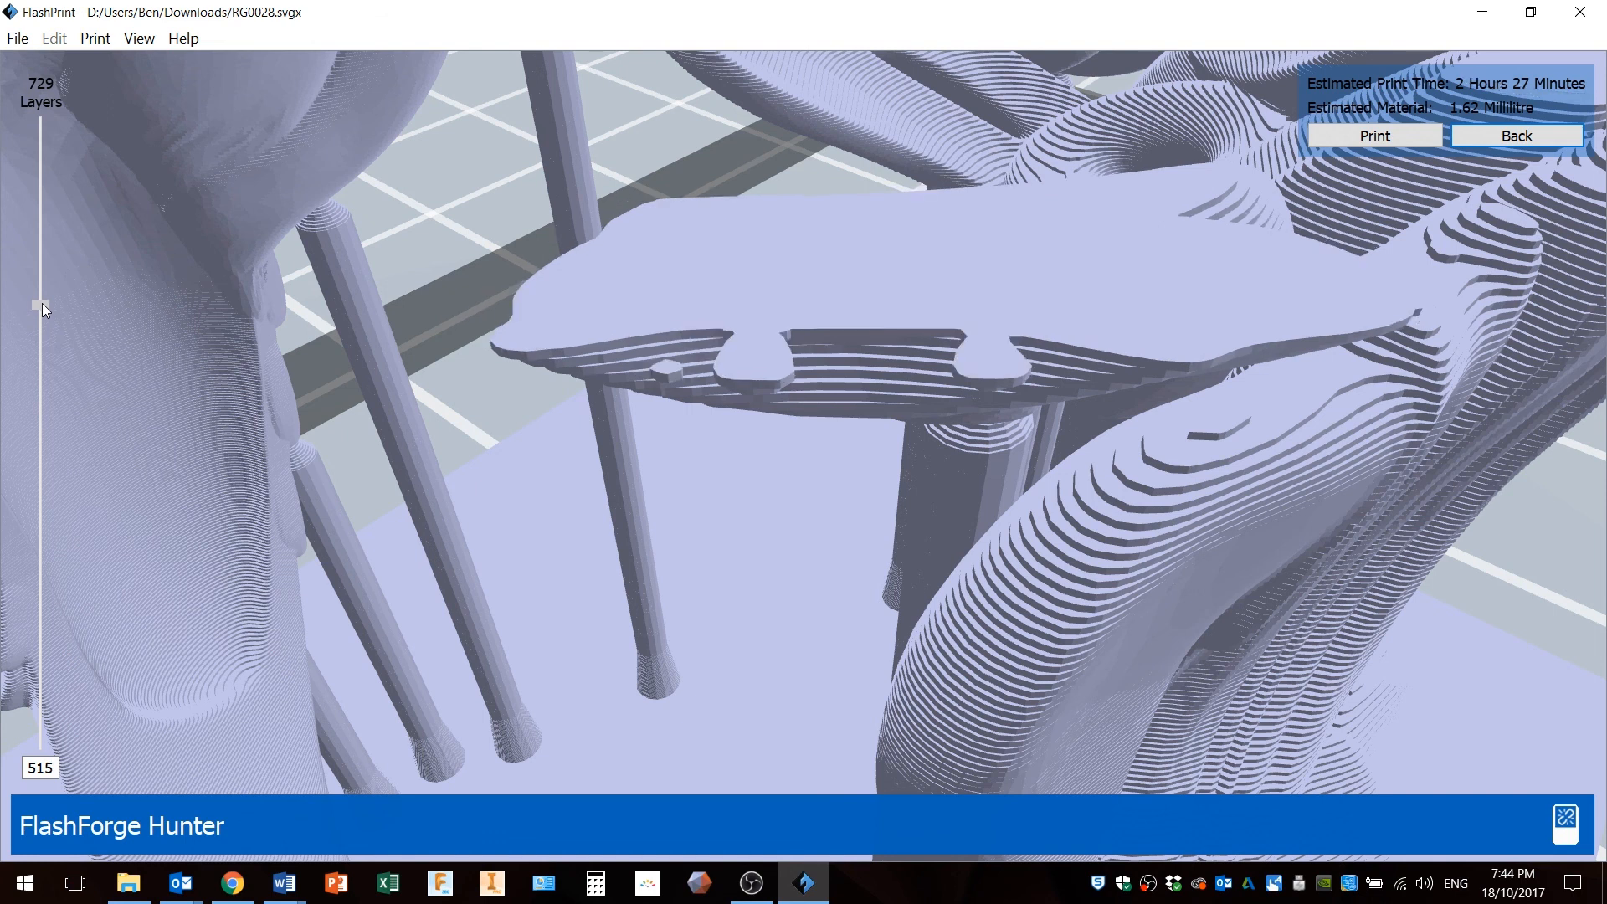
pyautogui.scroll(-2, 42, 303)
pyautogui.scroll(4, 42, 305)
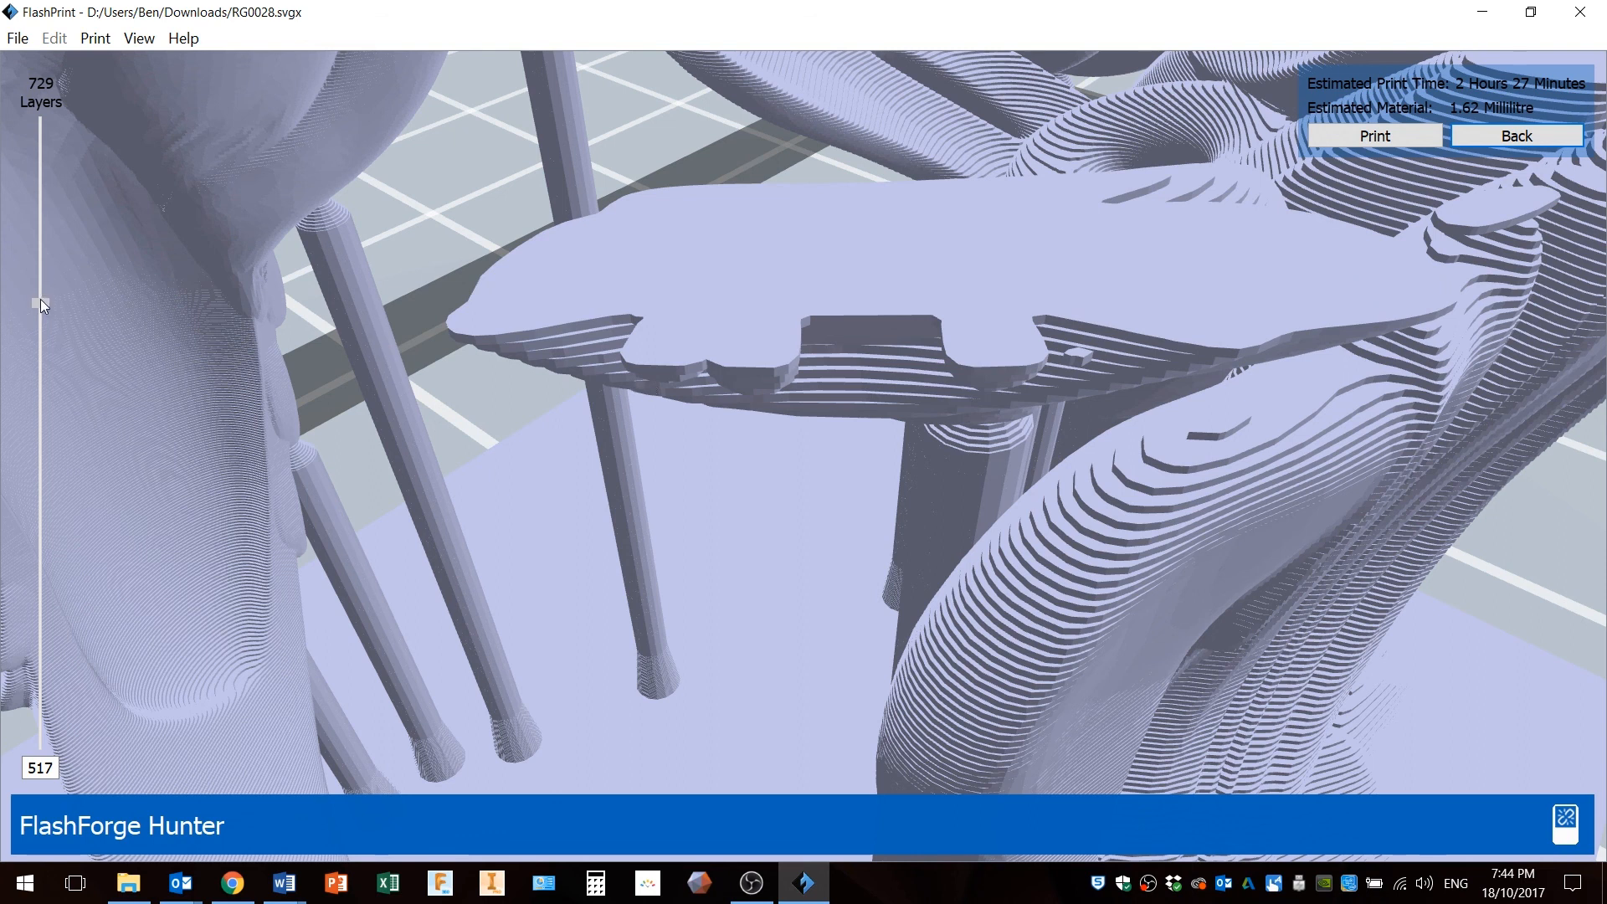
pyautogui.scroll(5, 41, 297)
pyautogui.scroll(-5, 454, 394)
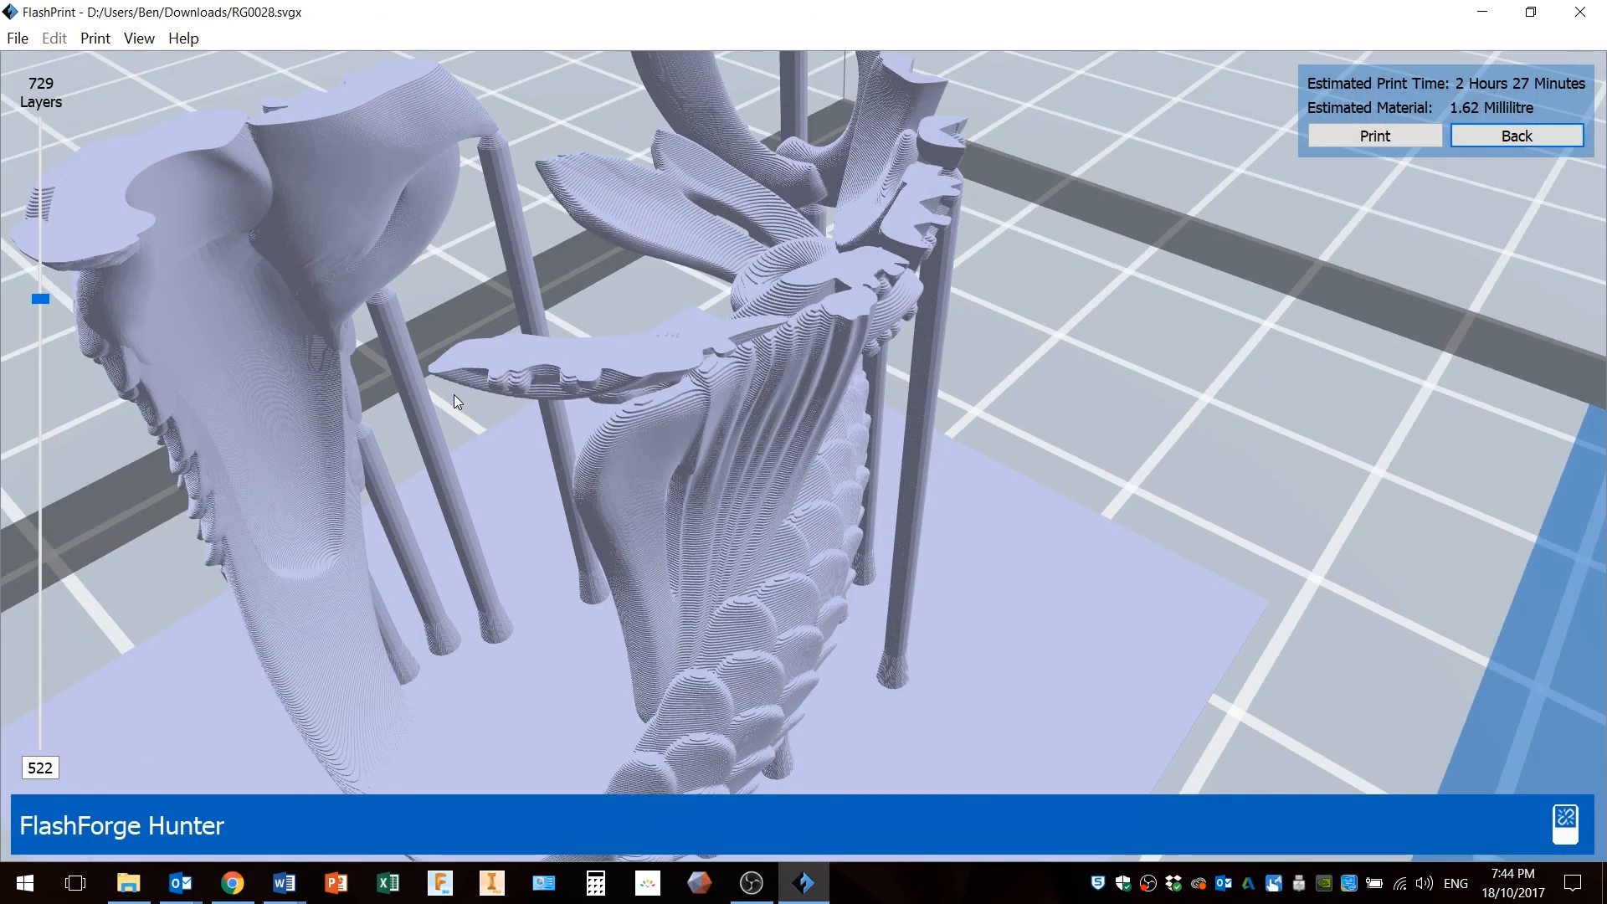
# Orbit around the partially sliced ring to examine the overhanging fin edges from several angles.
pyautogui.moveTo(403, 367); pyautogui.dragTo(353, 367)
pyautogui.moveTo(672, 544); pyautogui.dragTo(713, 512)
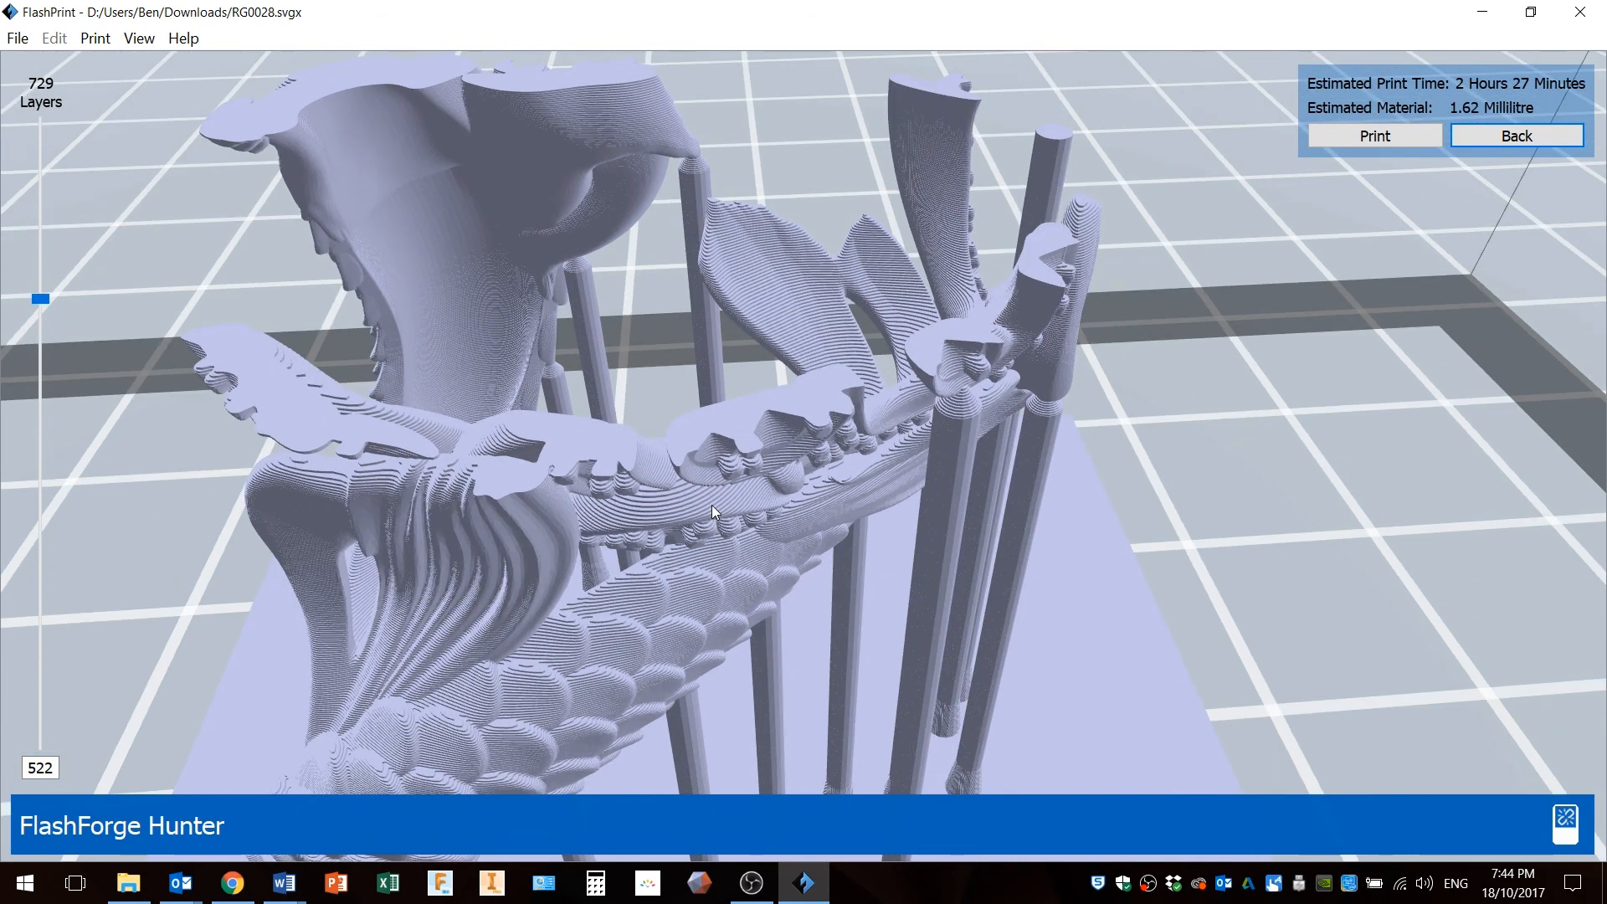
pyautogui.moveTo(965, 404); pyautogui.dragTo(965, 415)
pyautogui.scroll(5, 1016, 681)
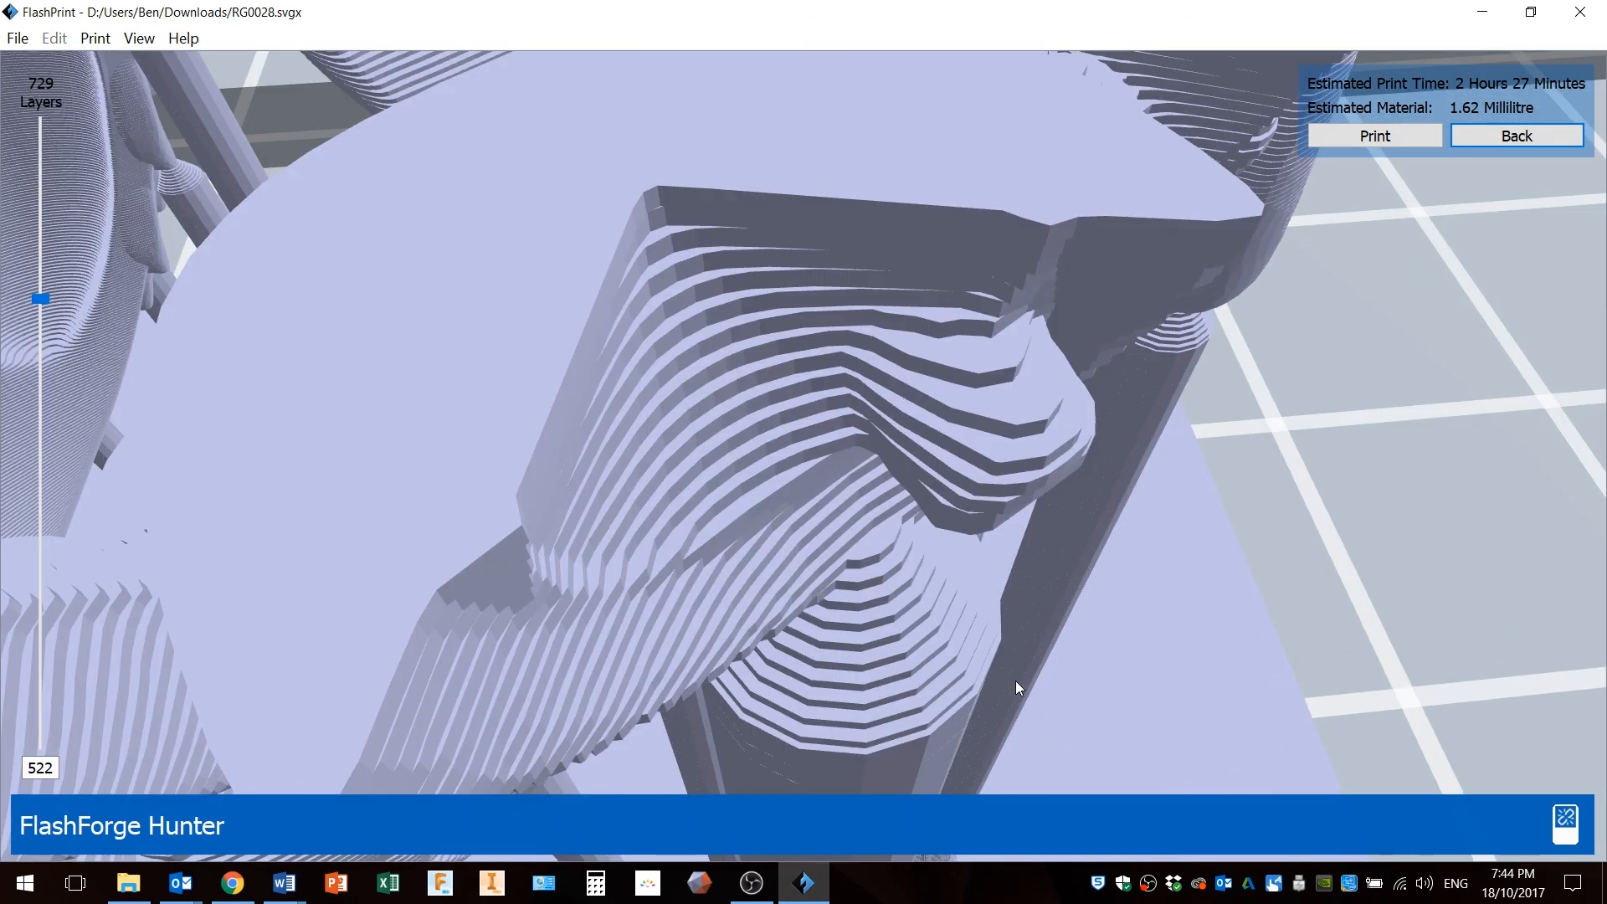
pyautogui.scroll(-4, 1016, 680)
pyautogui.moveTo(910, 700); pyautogui.dragTo(802, 517)
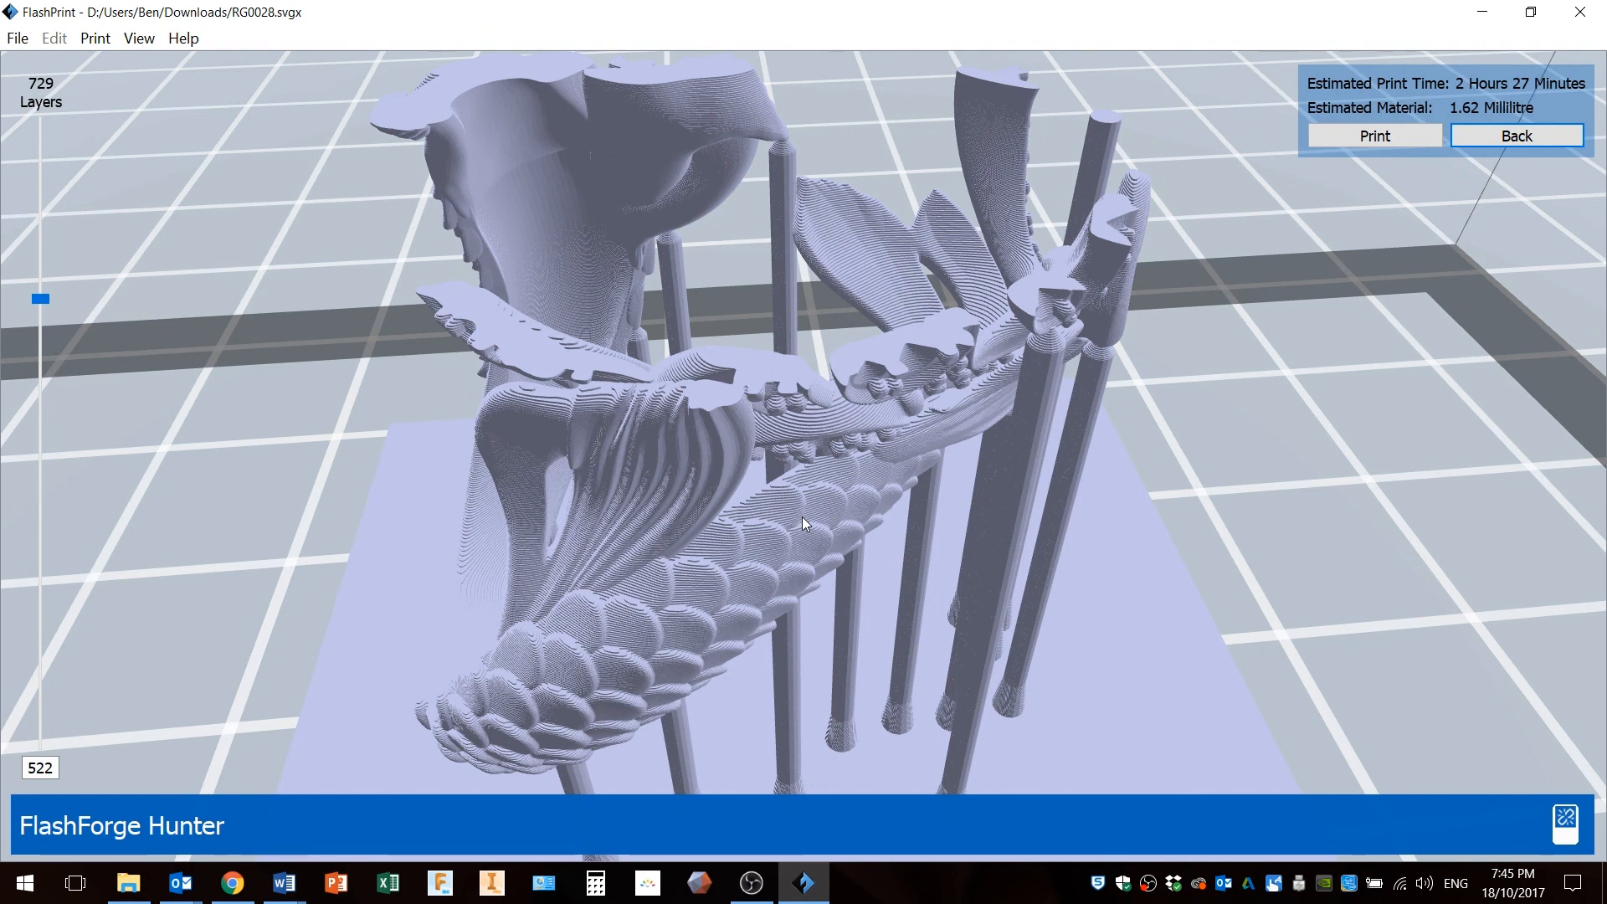
pyautogui.moveTo(794, 438); pyautogui.dragTo(775, 414)
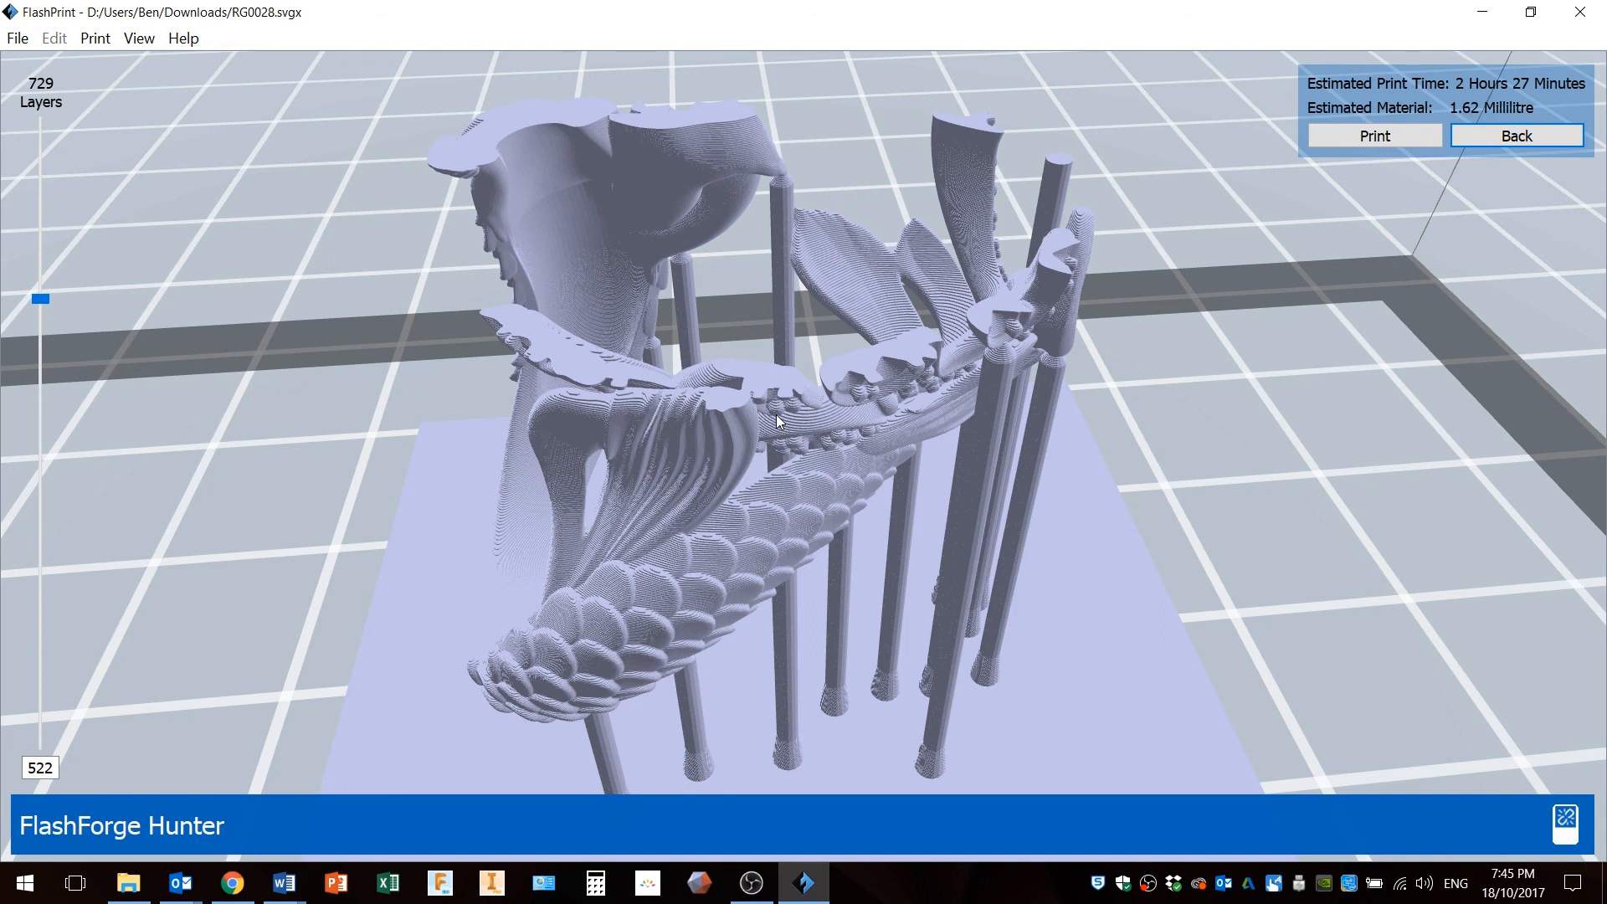
pyautogui.moveTo(544, 380); pyautogui.dragTo(563, 387)
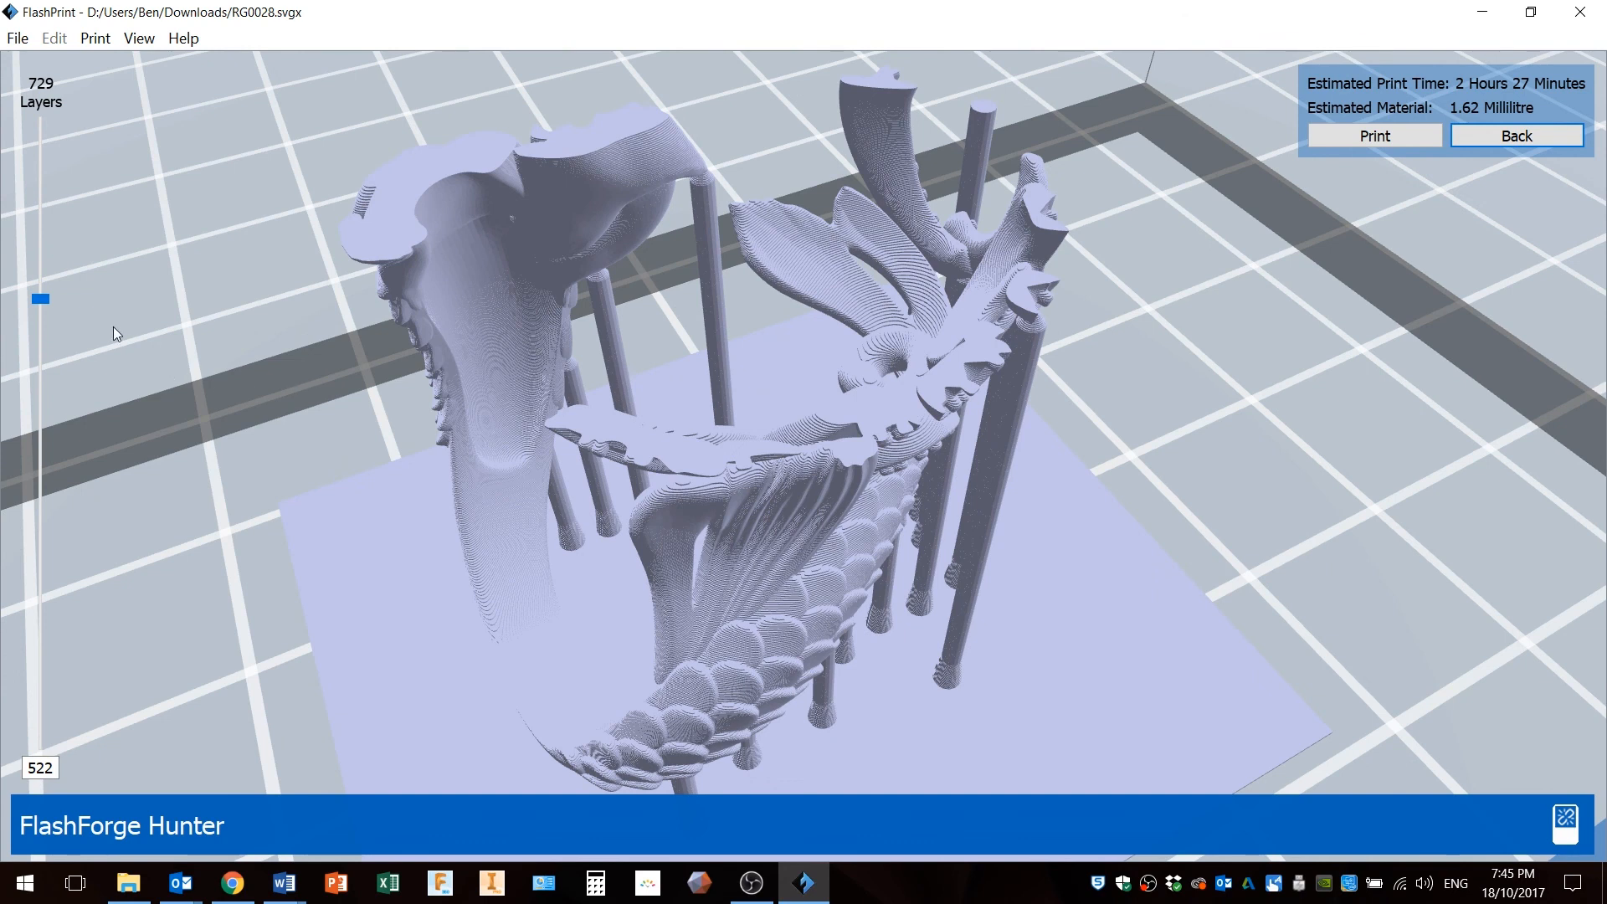
pyautogui.moveTo(44, 298); pyautogui.dragTo(50, 290)
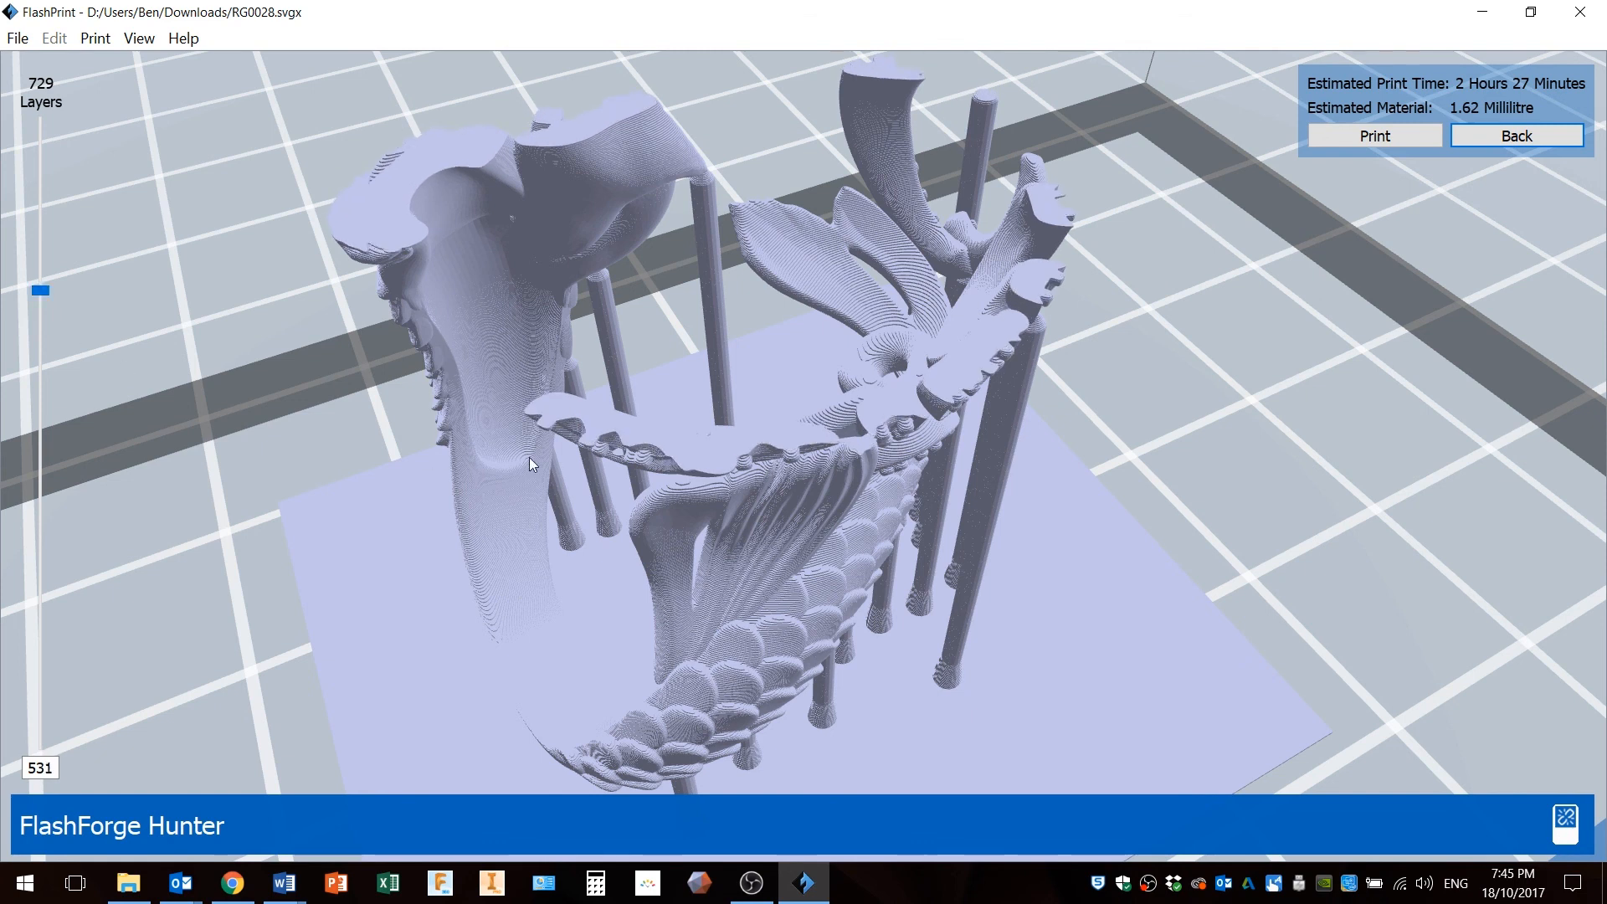
# Zoom in on the fin overhang and step the layer slider up and down to check each new layer's support.
pyautogui.scroll(10, 559, 459)
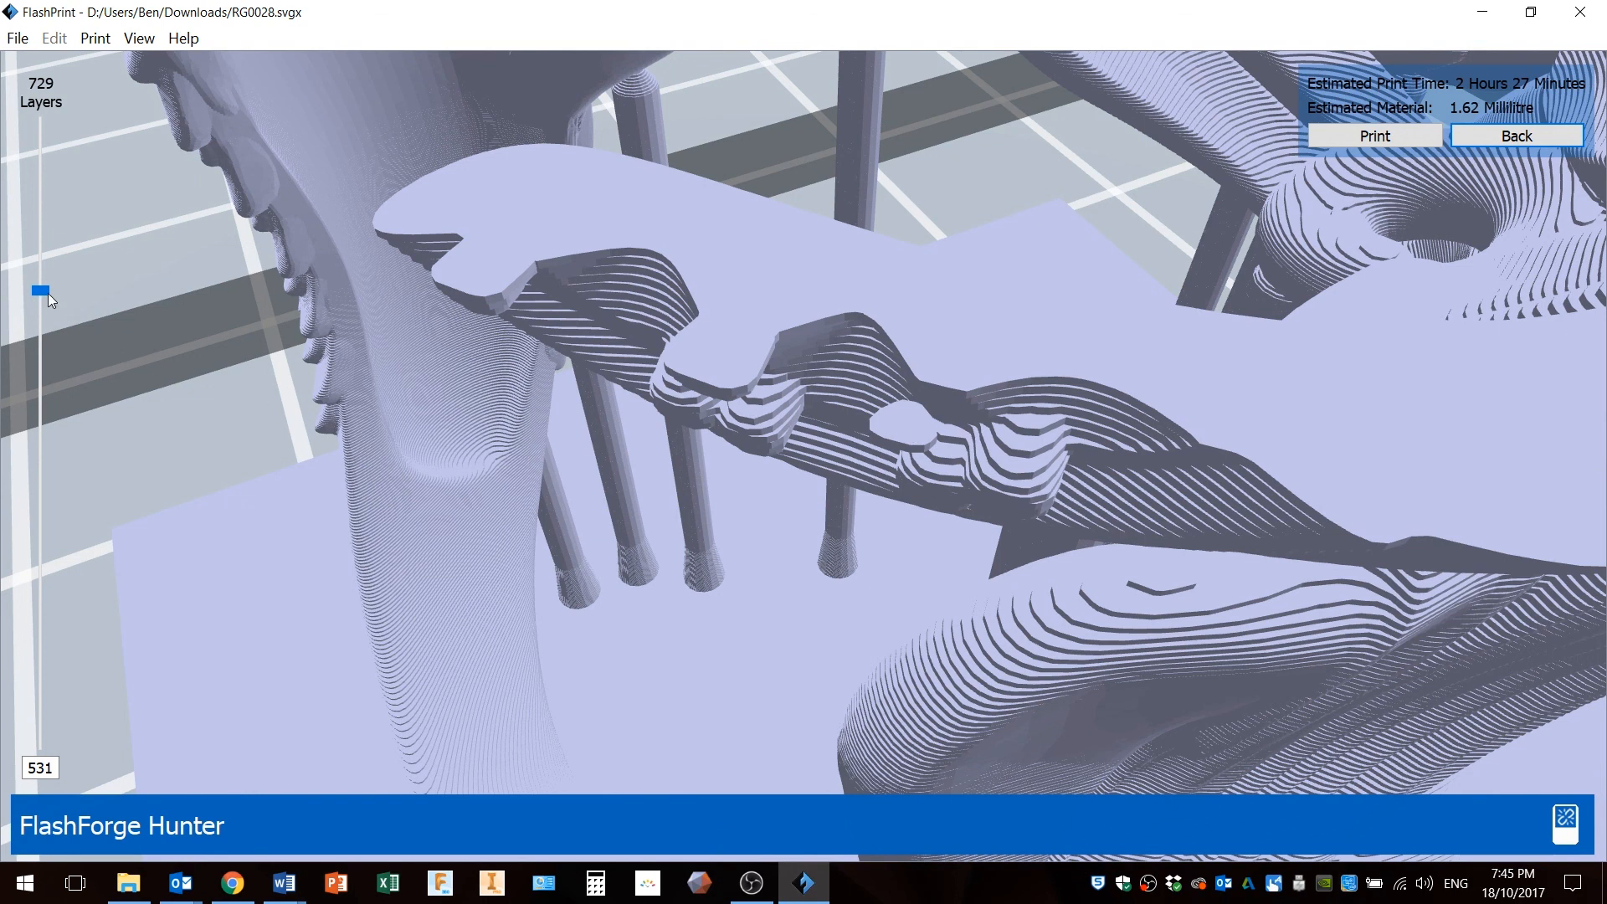
pyautogui.scroll(6, 42, 292)
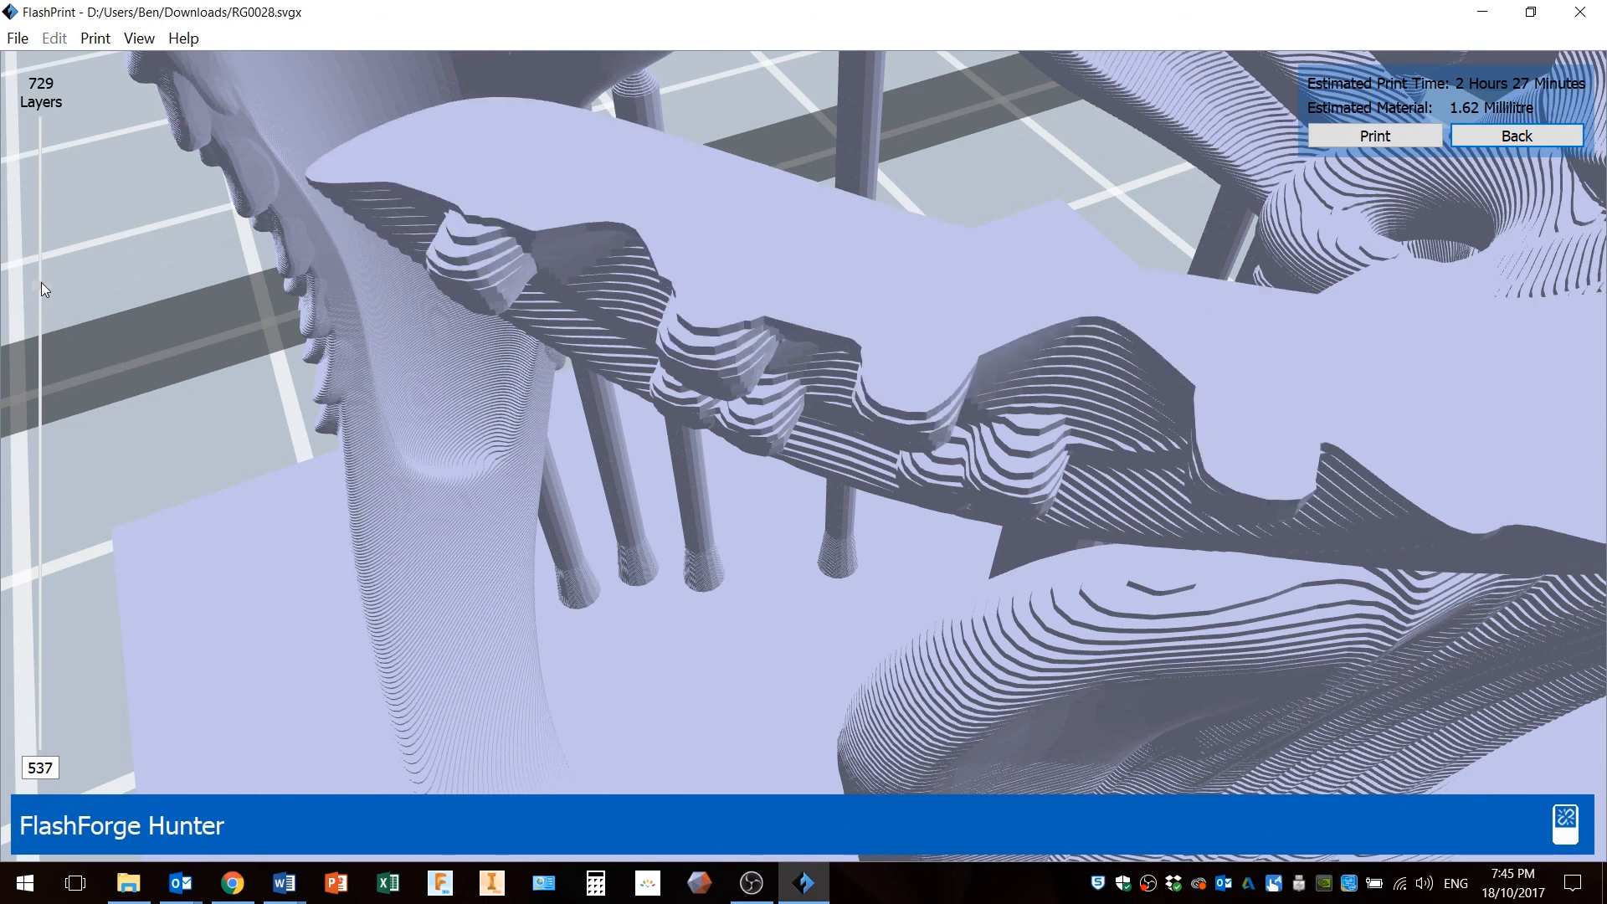
pyautogui.scroll(2, 42, 289)
pyautogui.scroll(-4, 816, 465)
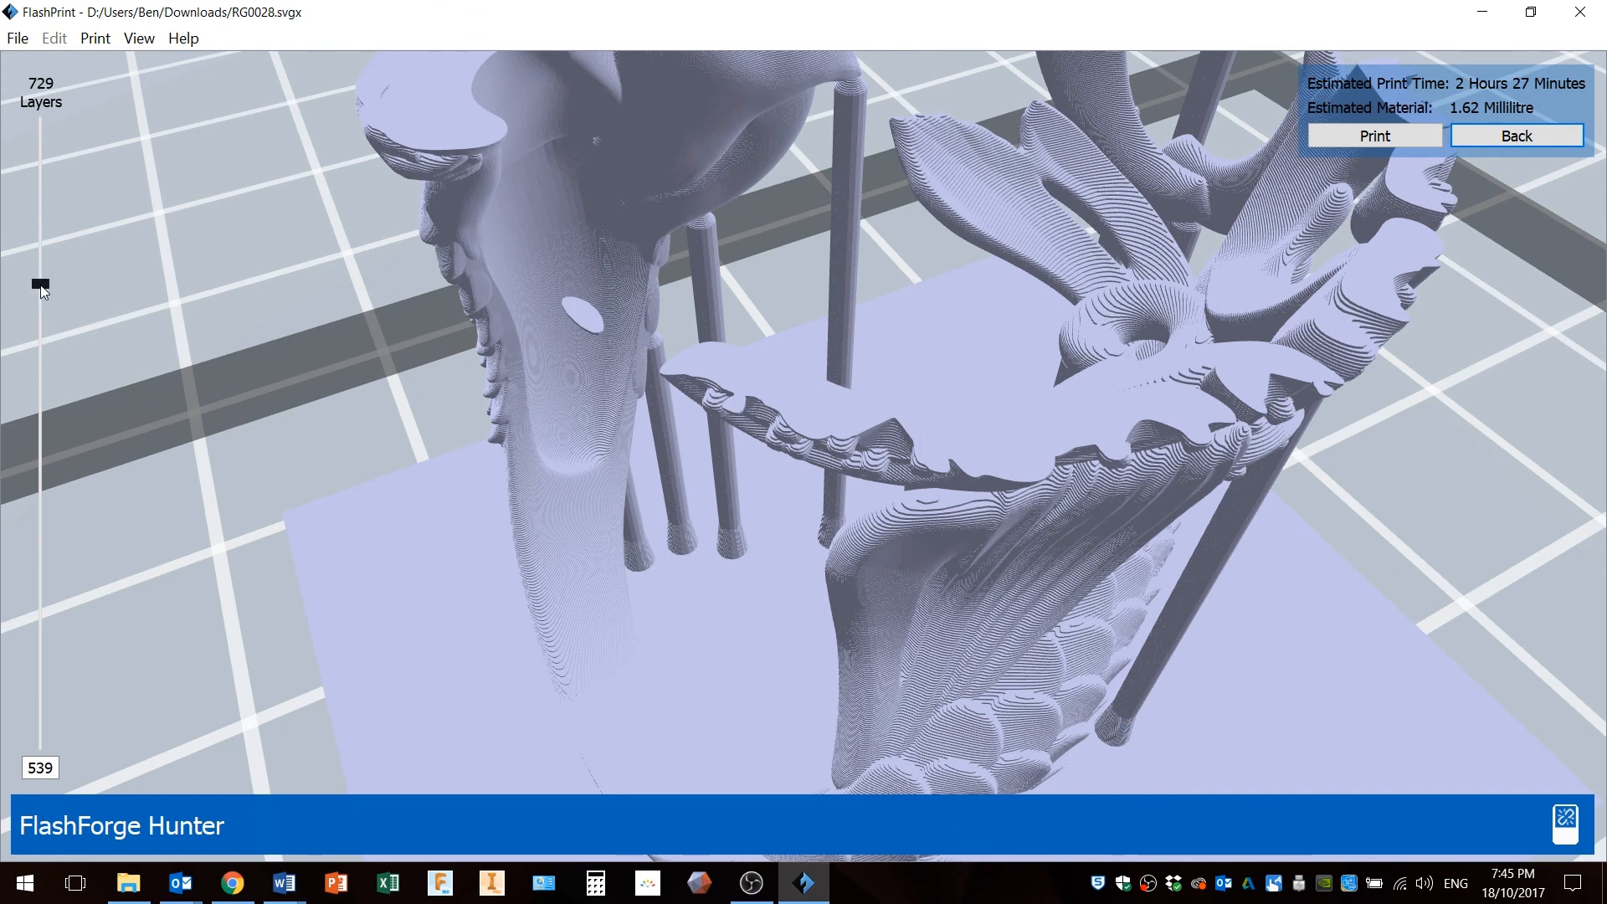
pyautogui.scroll(5, 41, 288)
pyautogui.scroll(4, 44, 284)
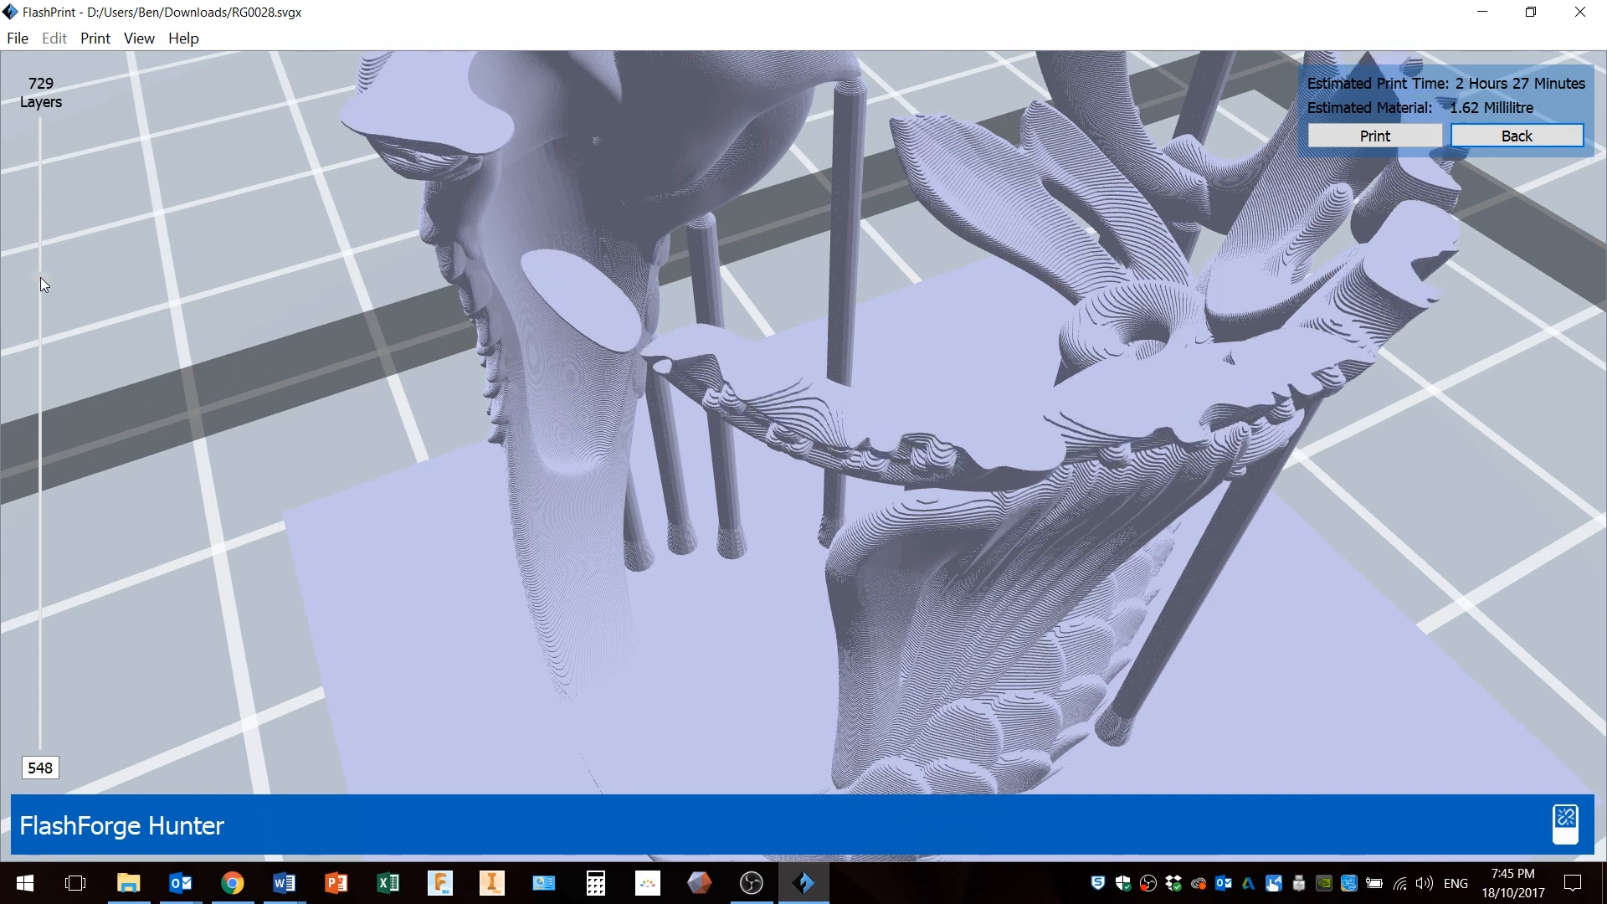
pyautogui.scroll(-14, 42, 285)
pyautogui.scroll(14, 42, 285)
pyautogui.scroll(-13, 44, 288)
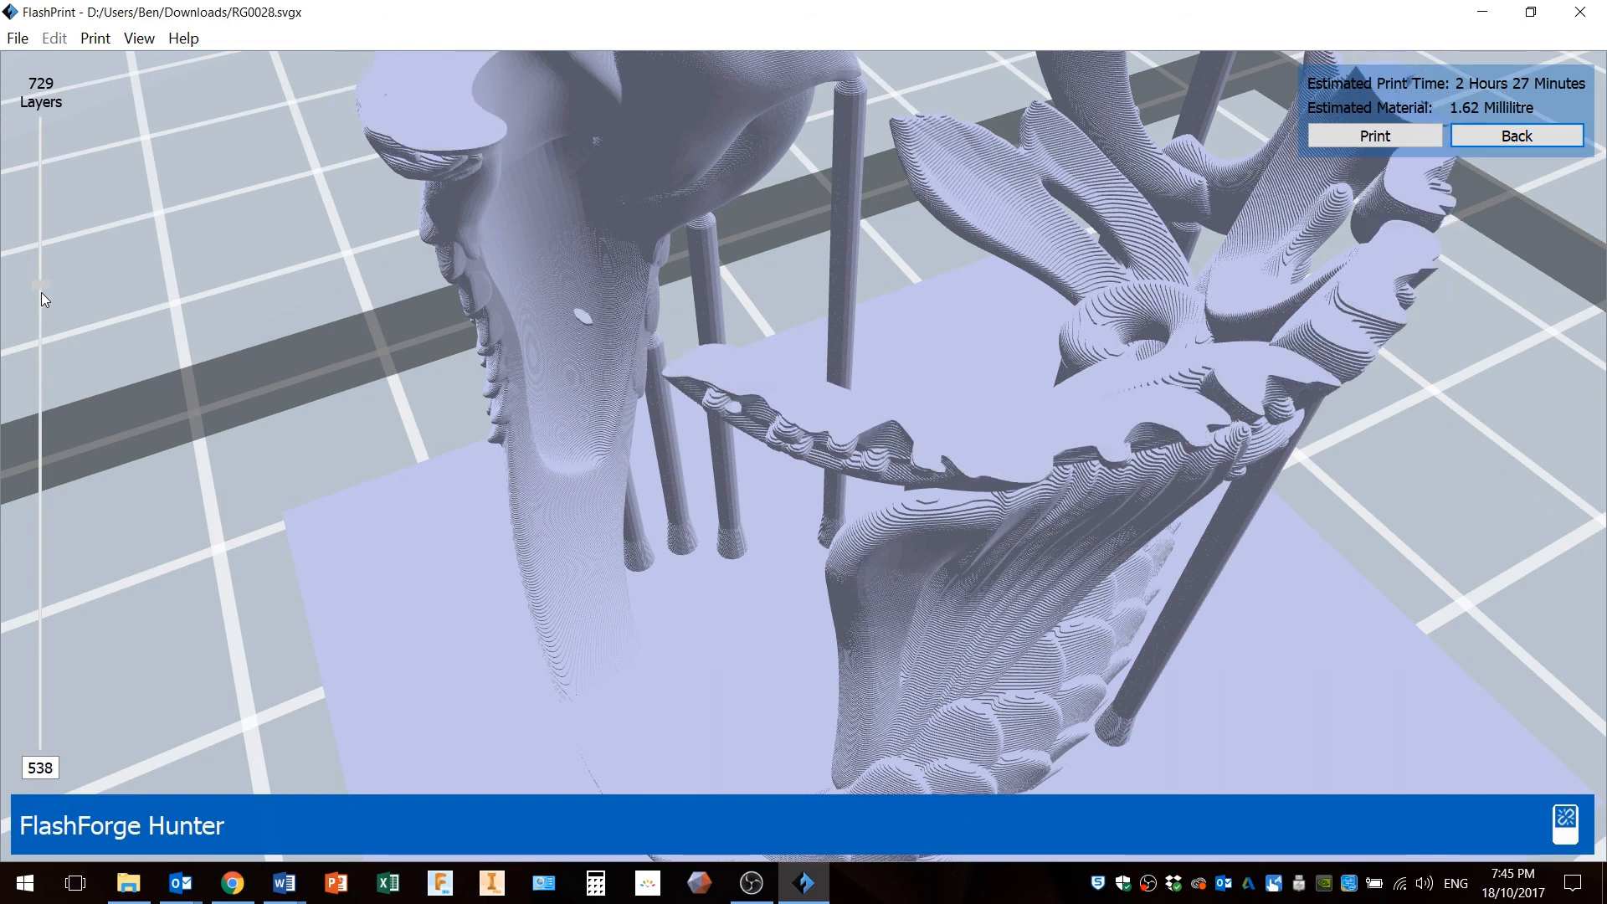
# Orbit and zoom around the mermaid's body while nudging the layer slider to inspect the floating layer islands.
pyautogui.moveTo(42, 285); pyautogui.dragTo(42, 280)
pyautogui.moveTo(324, 424); pyautogui.dragTo(332, 415, button='right')
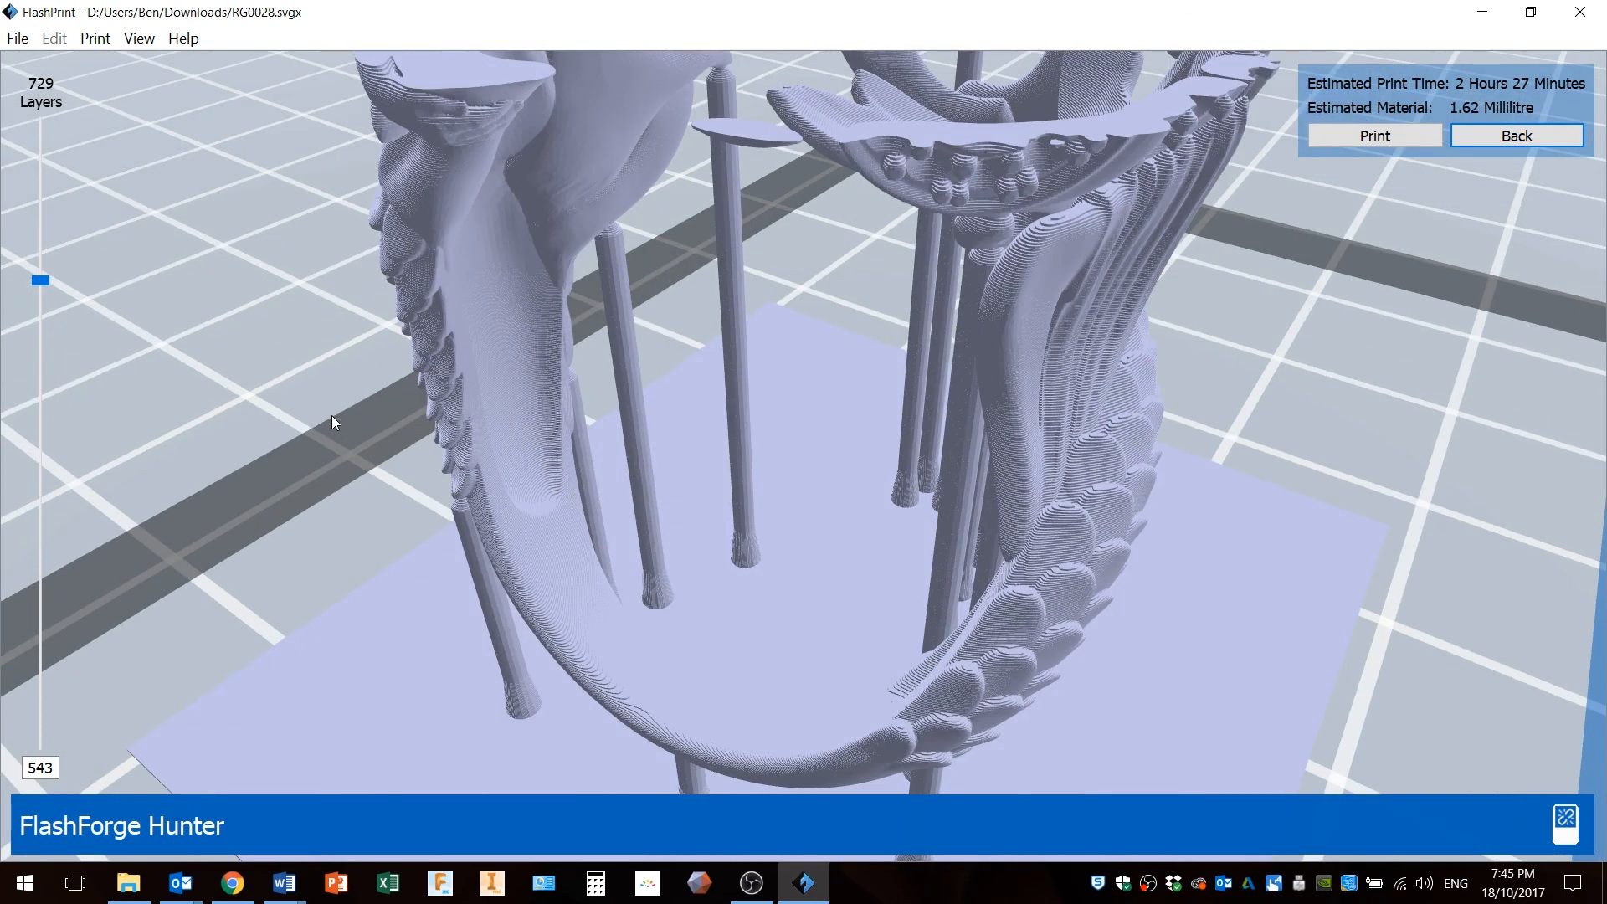
pyautogui.moveTo(725, 198); pyautogui.dragTo(735, 489, button='right')
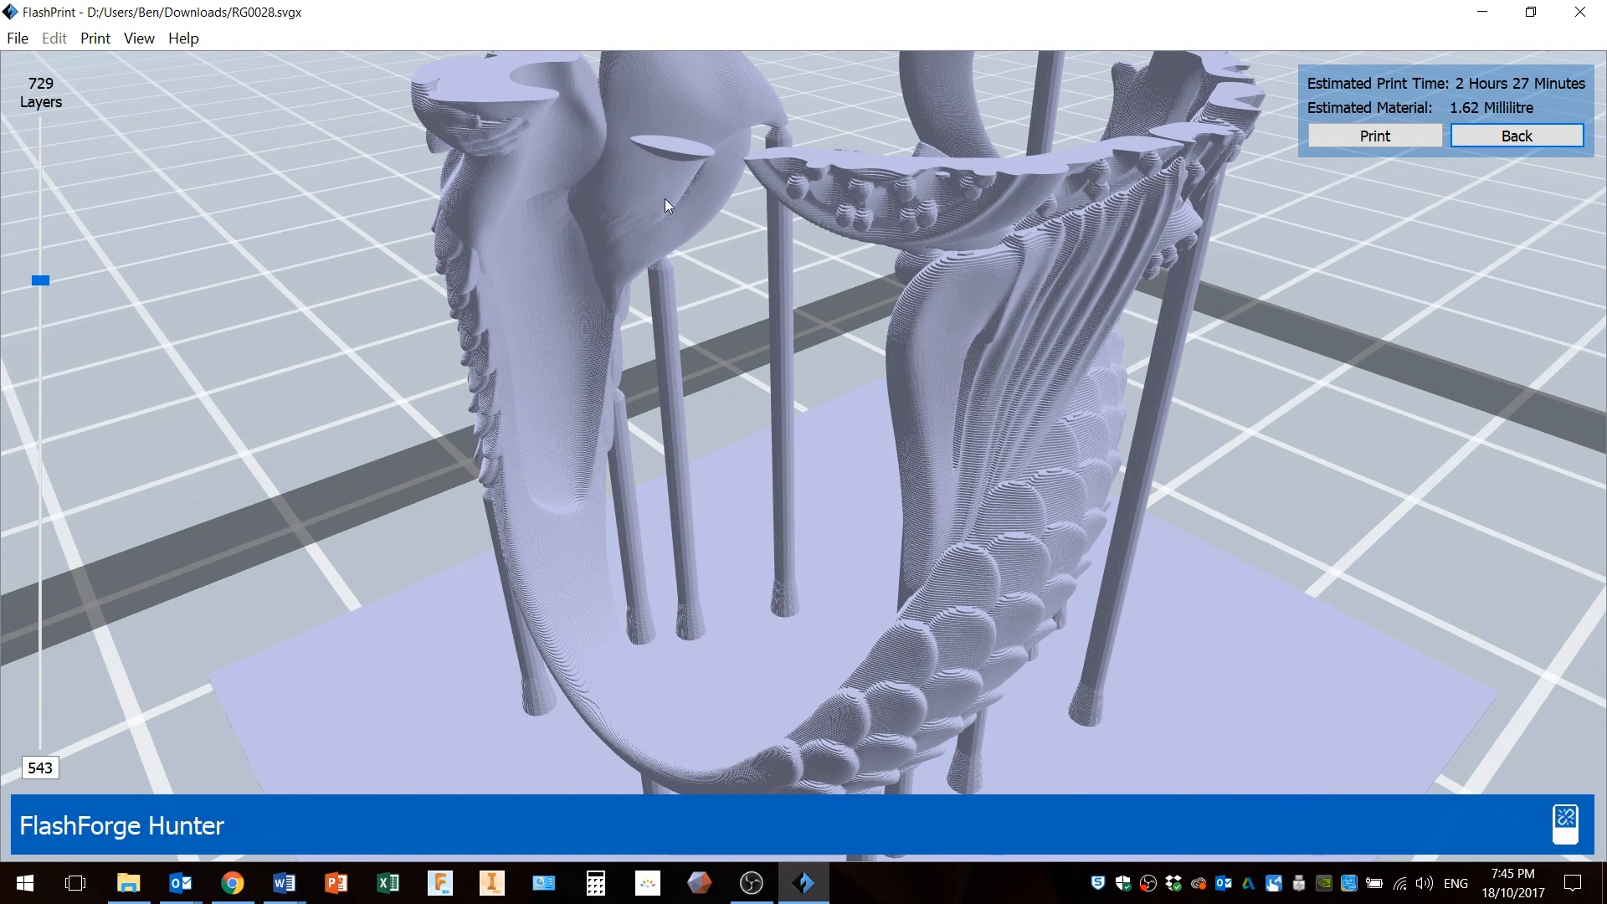
pyautogui.moveTo(671, 181); pyautogui.dragTo(675, 415, button='right')
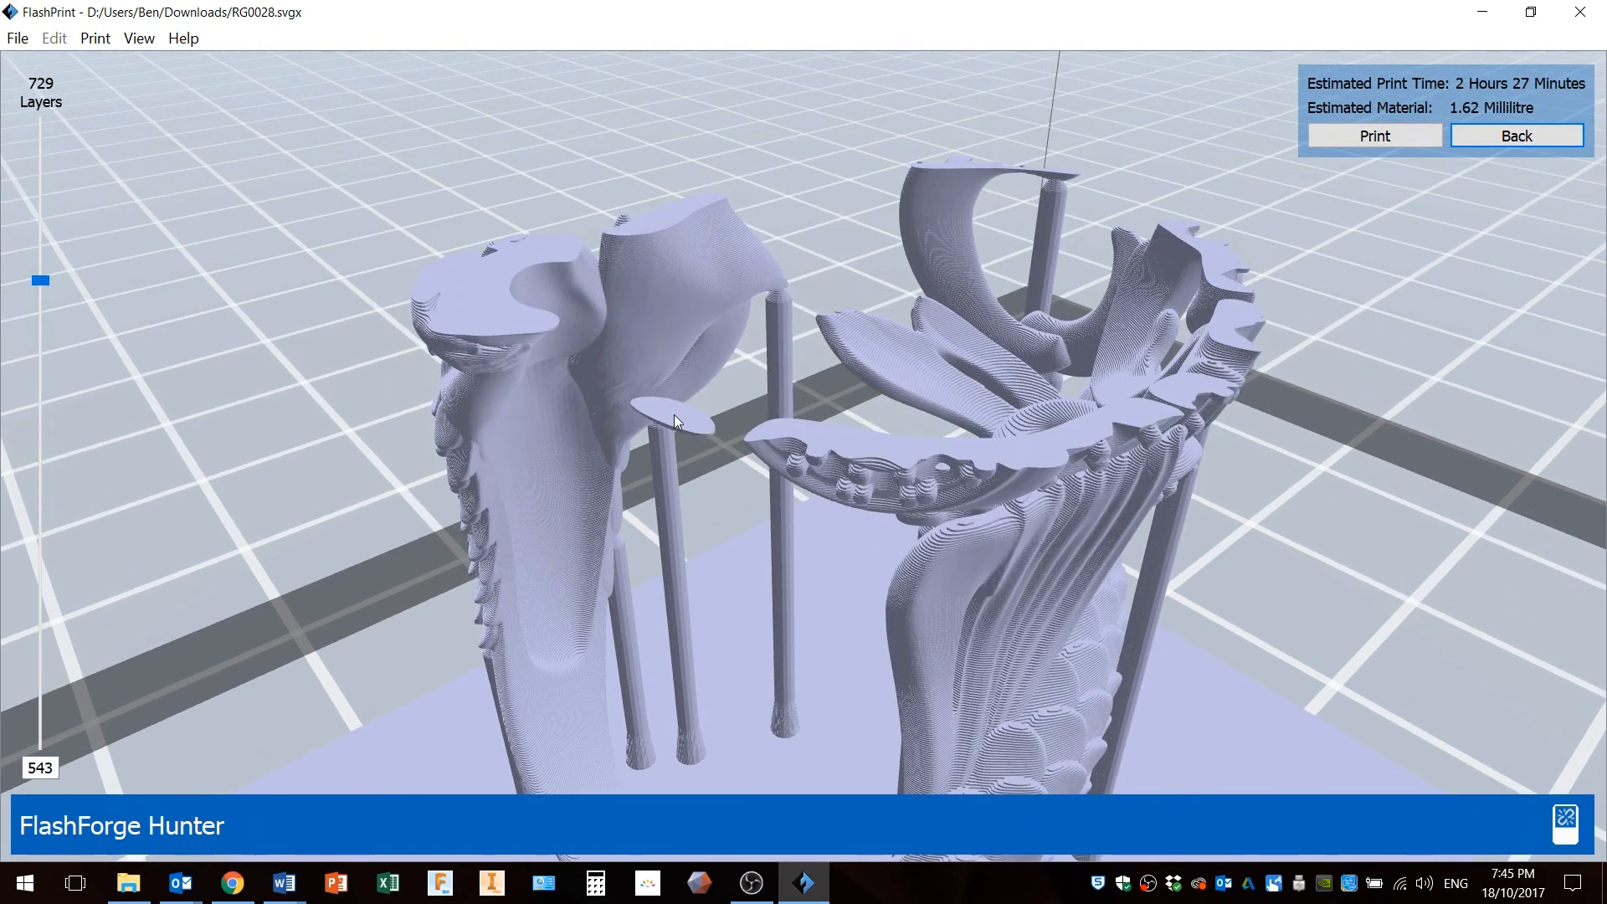
pyautogui.scroll(4, 674, 419)
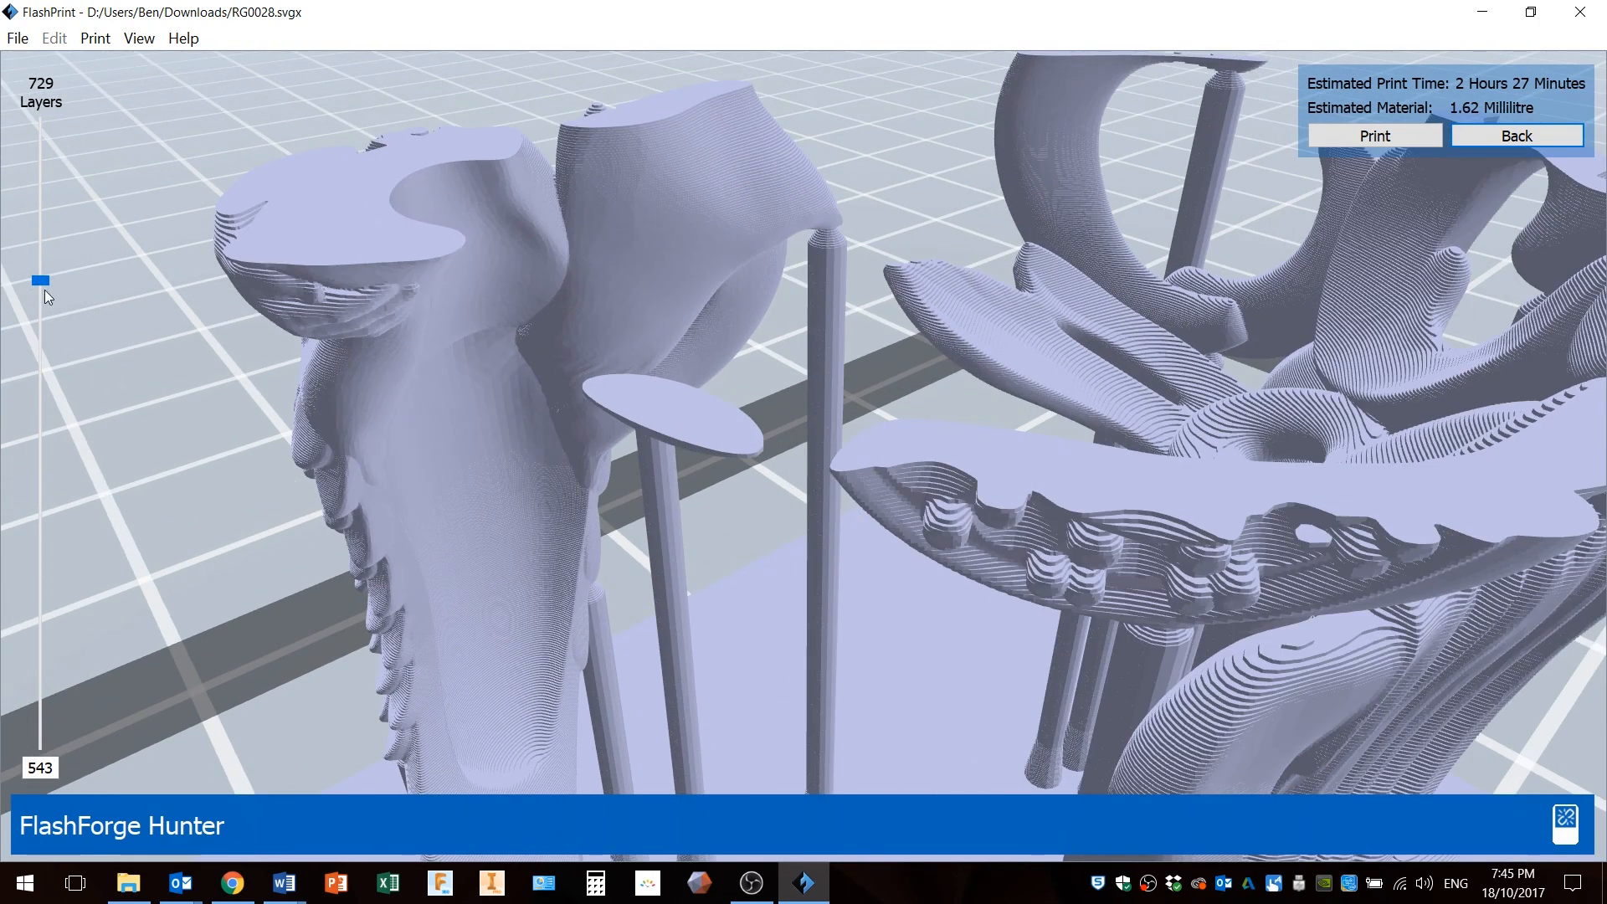
pyautogui.moveTo(45, 284); pyautogui.dragTo(49, 278)
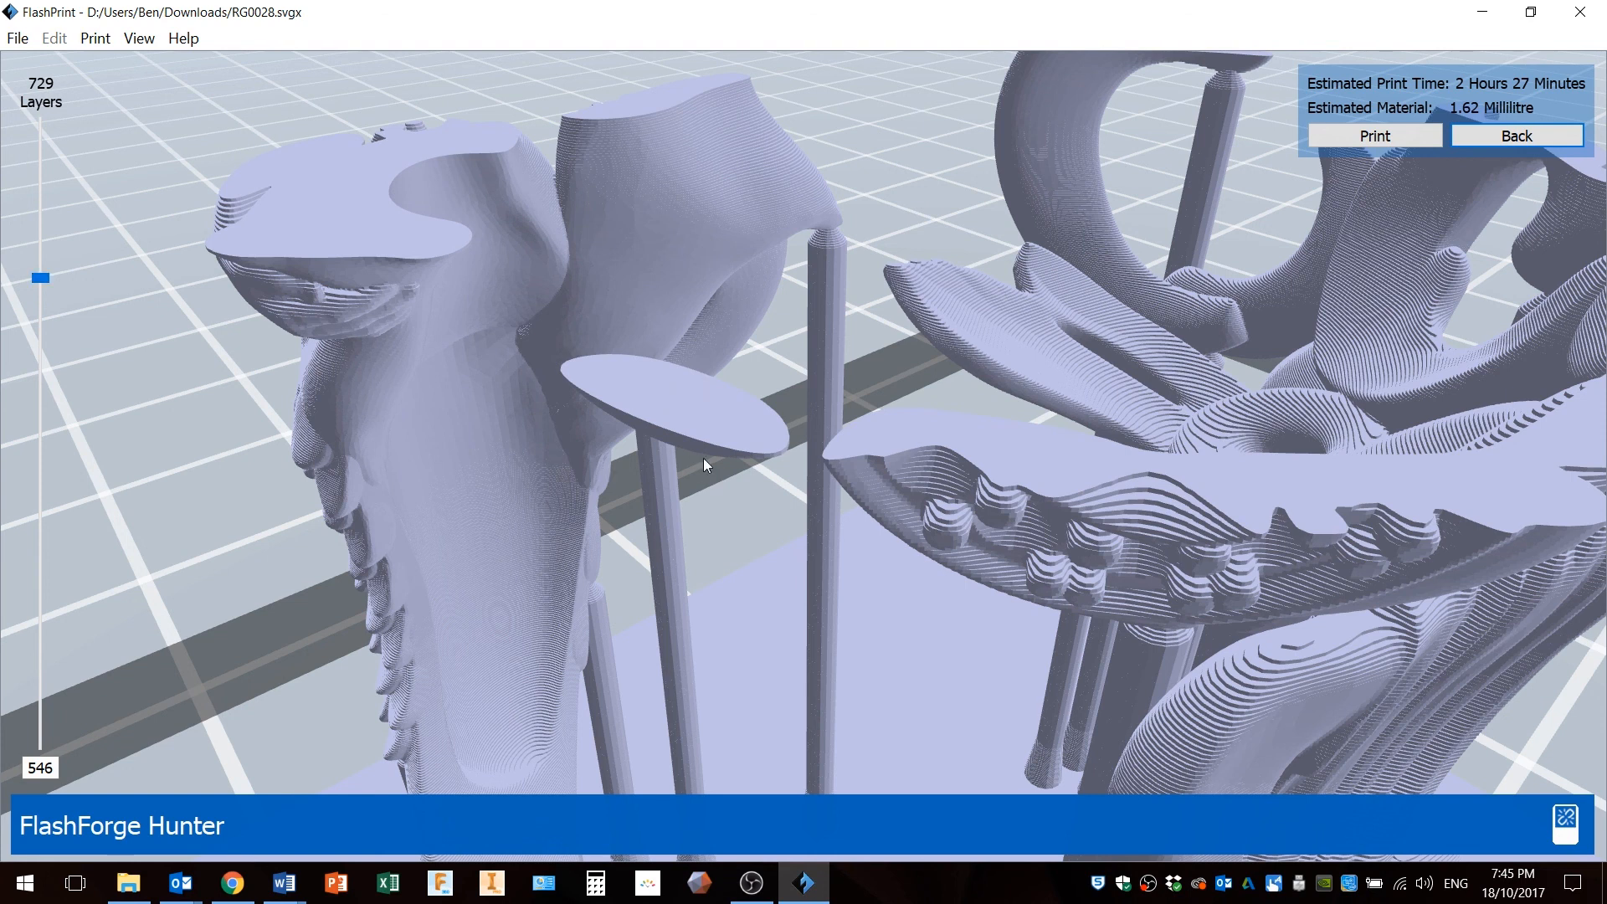
pyautogui.scroll(-3, 753, 676)
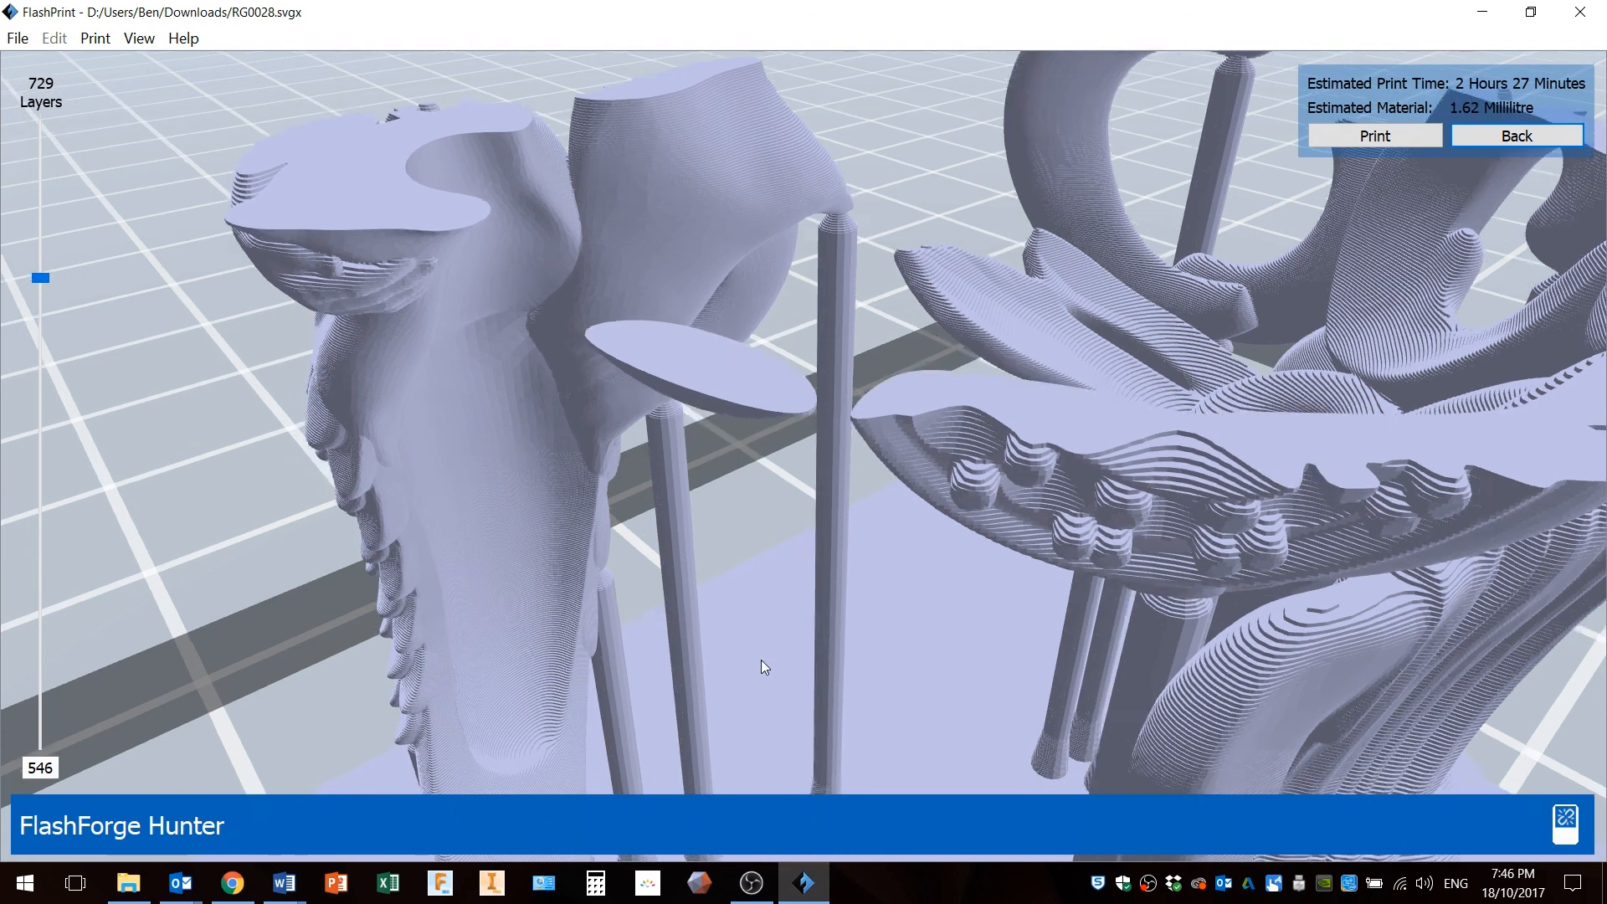
pyautogui.moveTo(761, 659); pyautogui.dragTo(855, 364)
pyautogui.moveTo(942, 166); pyautogui.dragTo(1017, 564)
pyautogui.moveTo(952, 621)
pyautogui.mouseDown()
pyautogui.moveTo(962, 661)
pyautogui.moveTo(946, 646)
pyautogui.mouseUp()
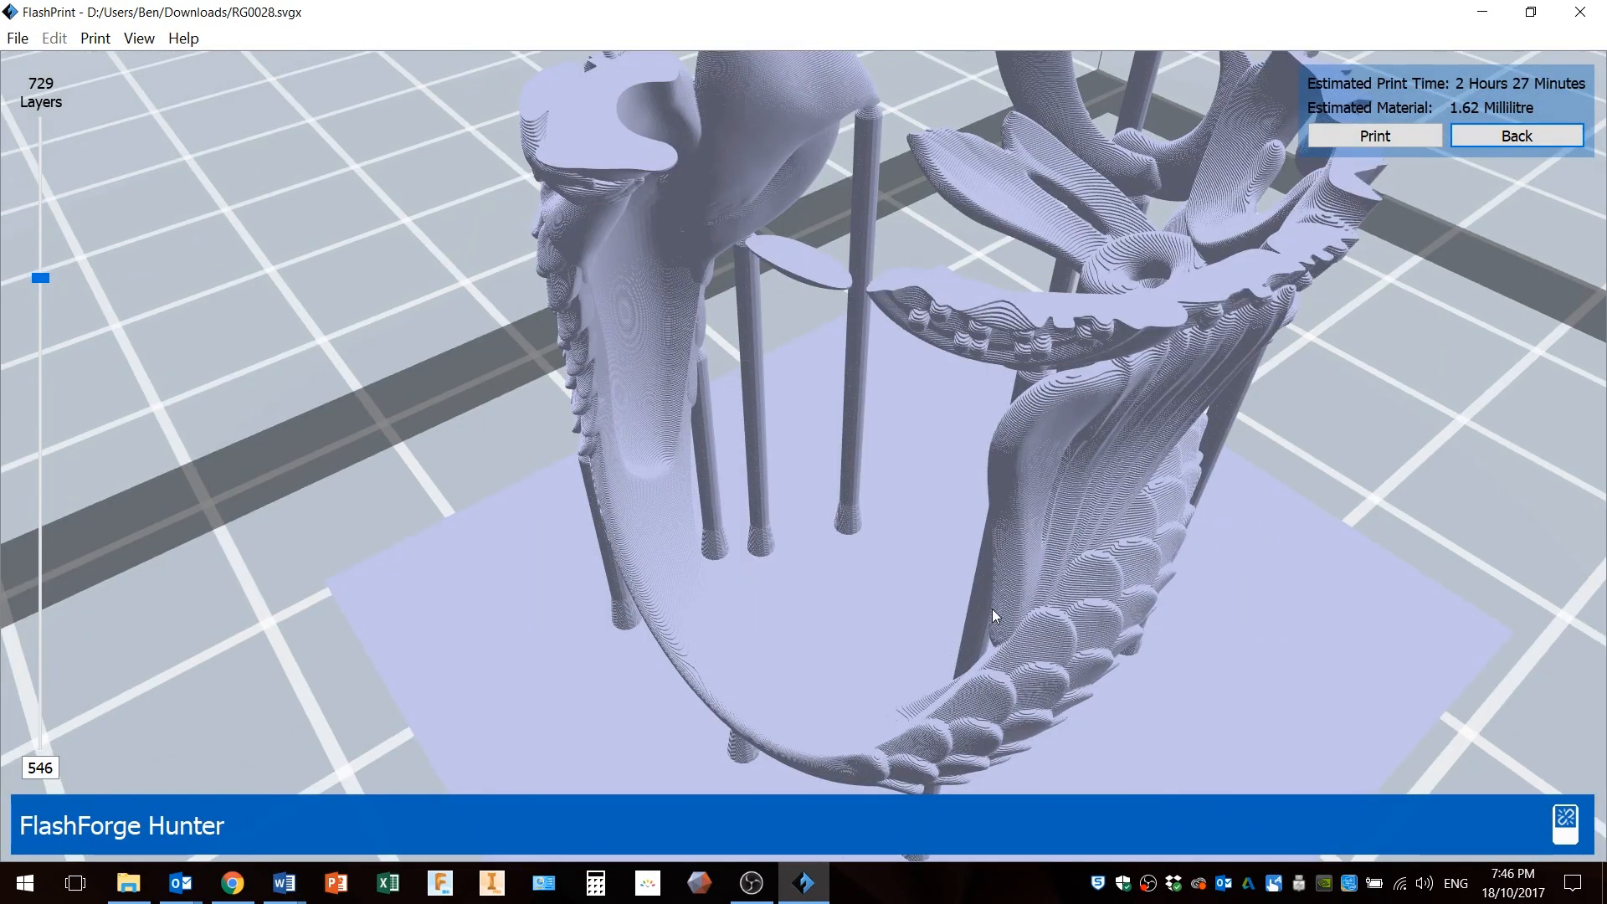